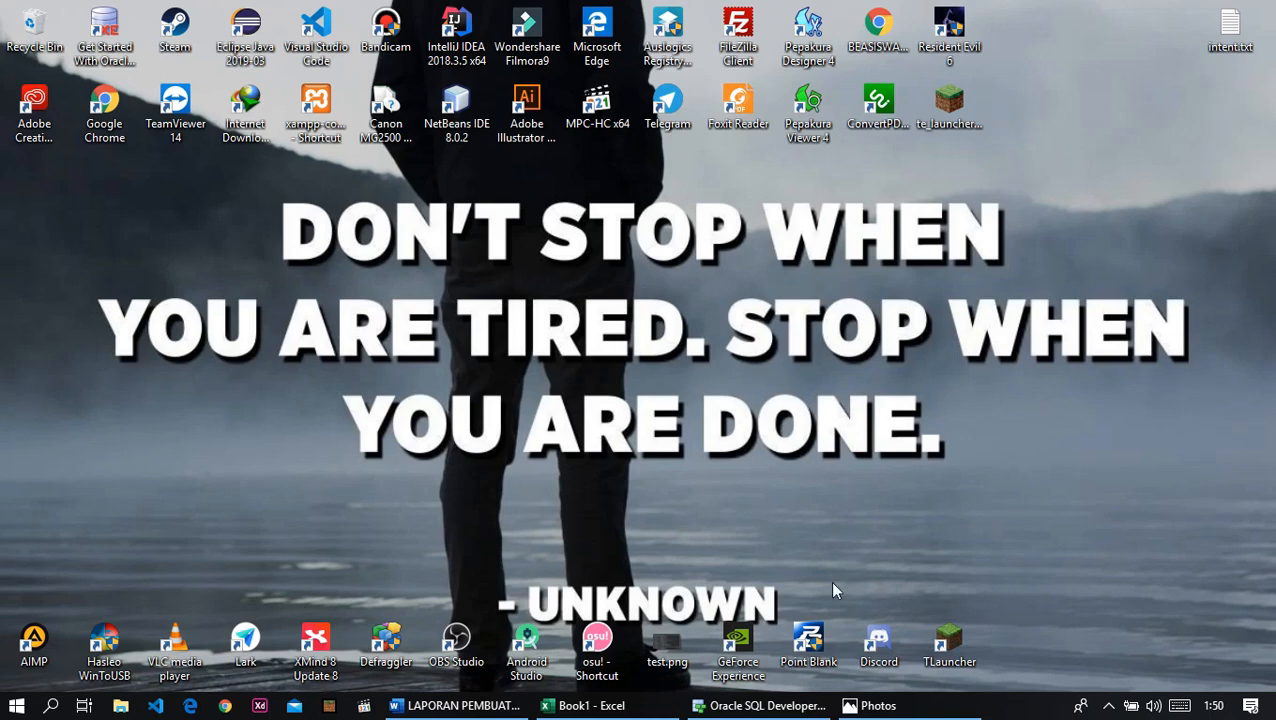
Step: Arrange the blank workbook at full screen height beside the kwitansi.jpeg receipt image so both stay in view
click(868, 705)
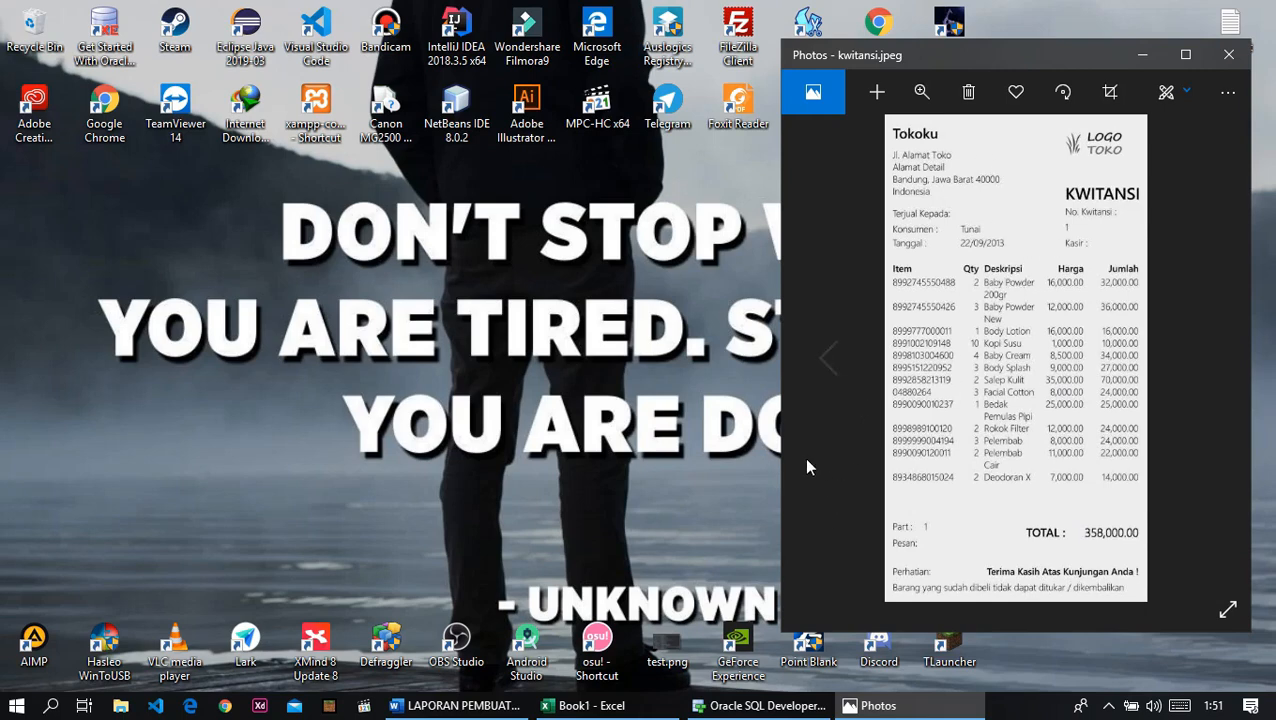
click(601, 707)
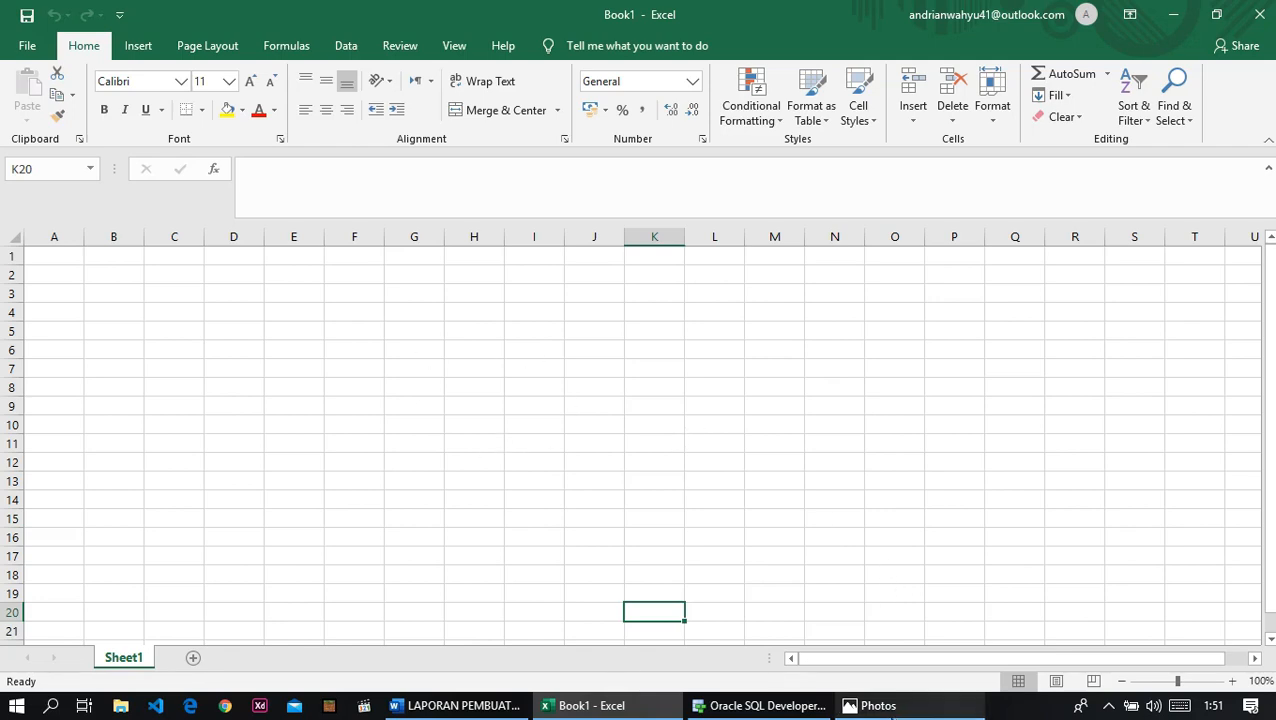
click(866, 706)
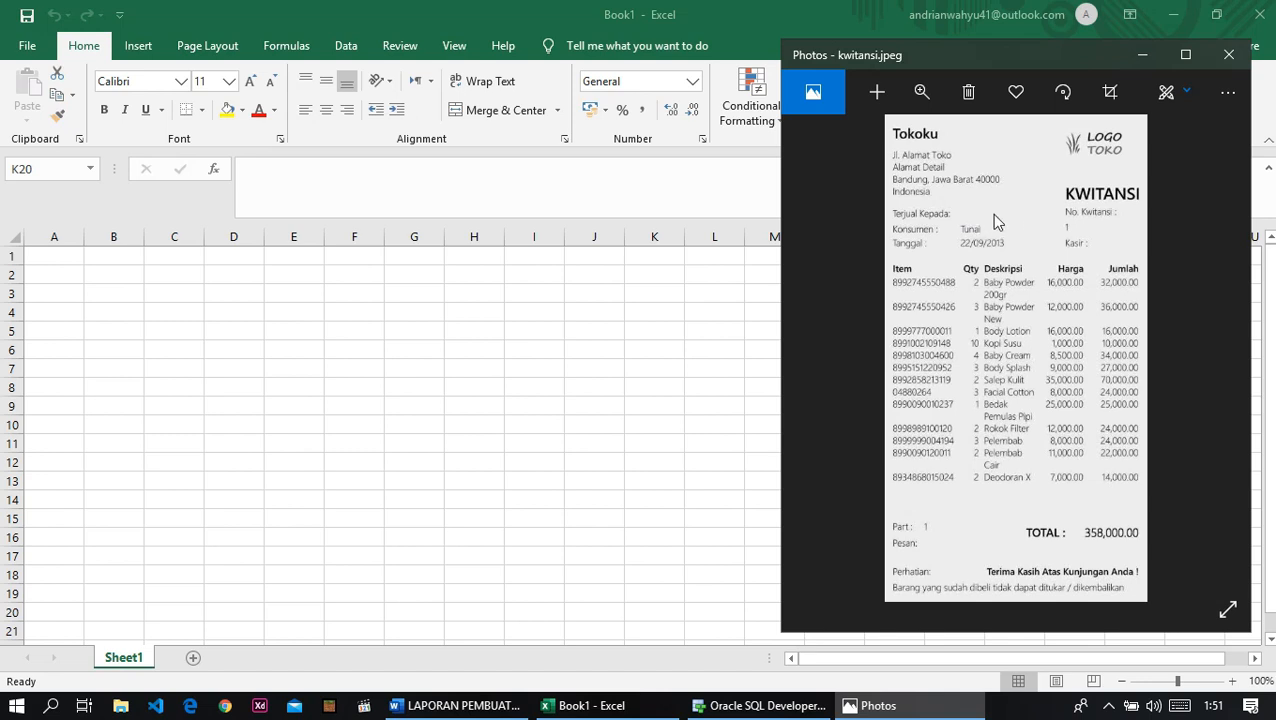
click(122, 289)
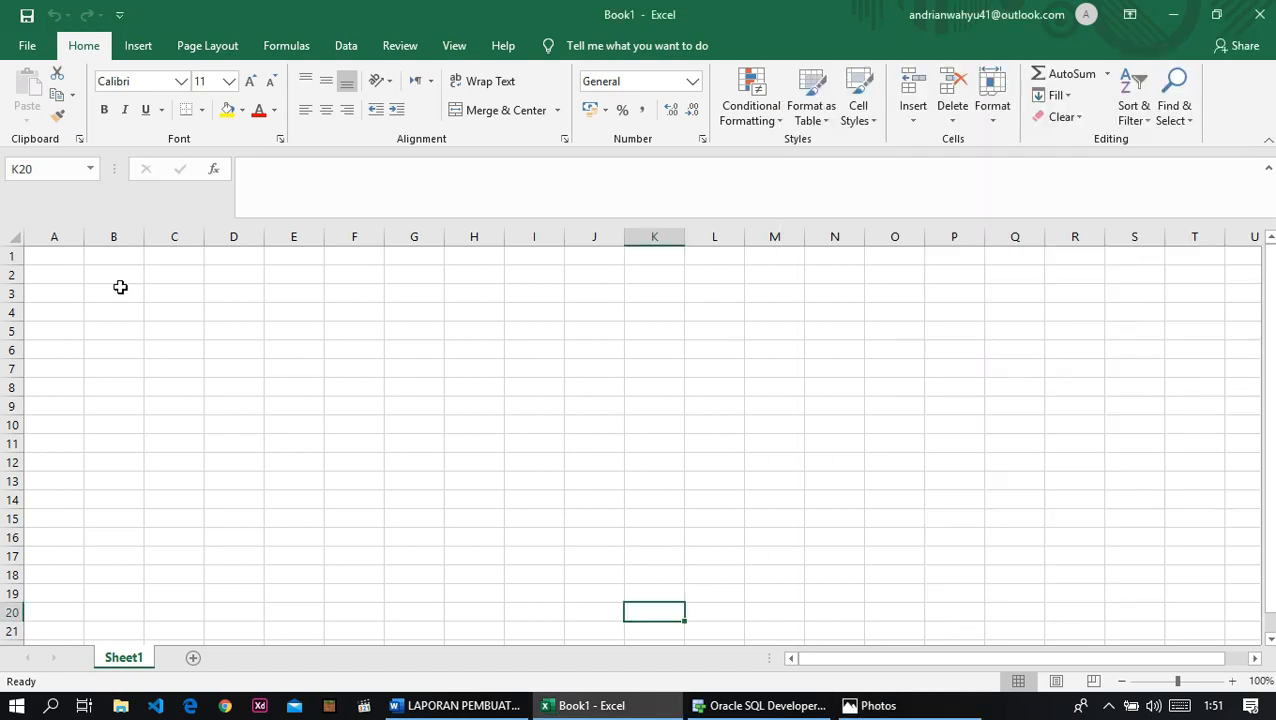
click(1216, 14)
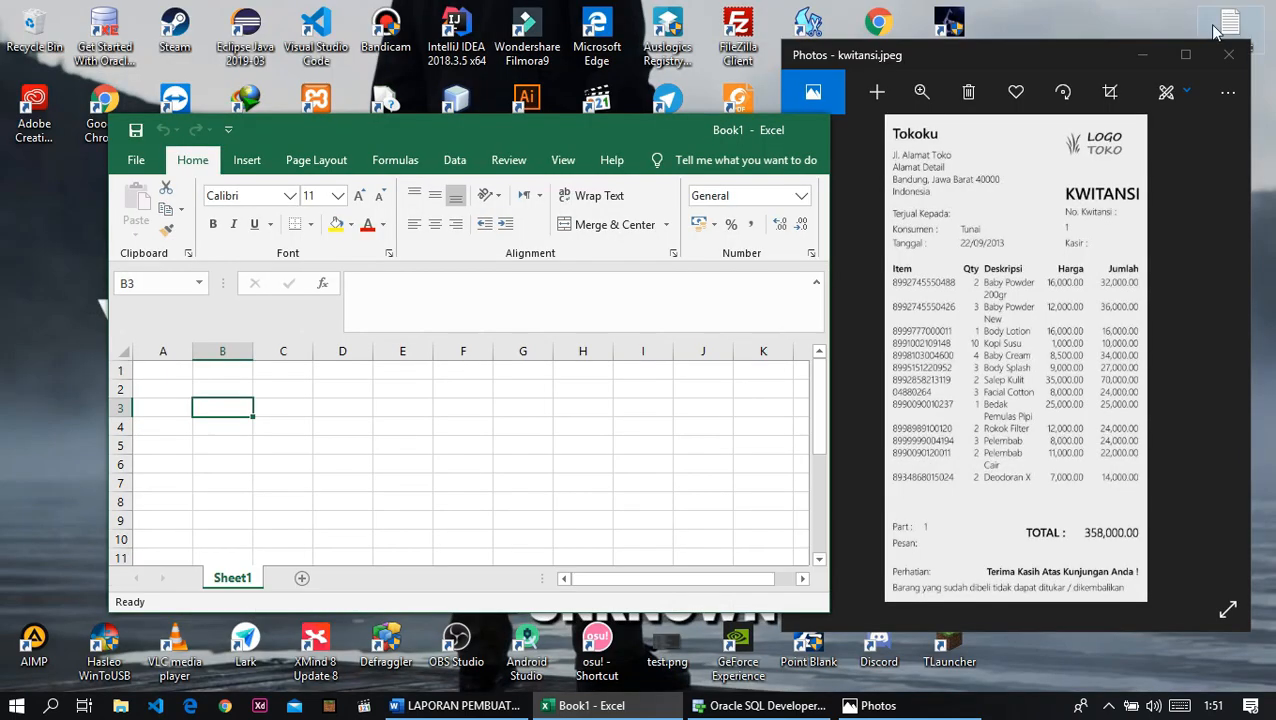
drag(720, 118, 720, 1)
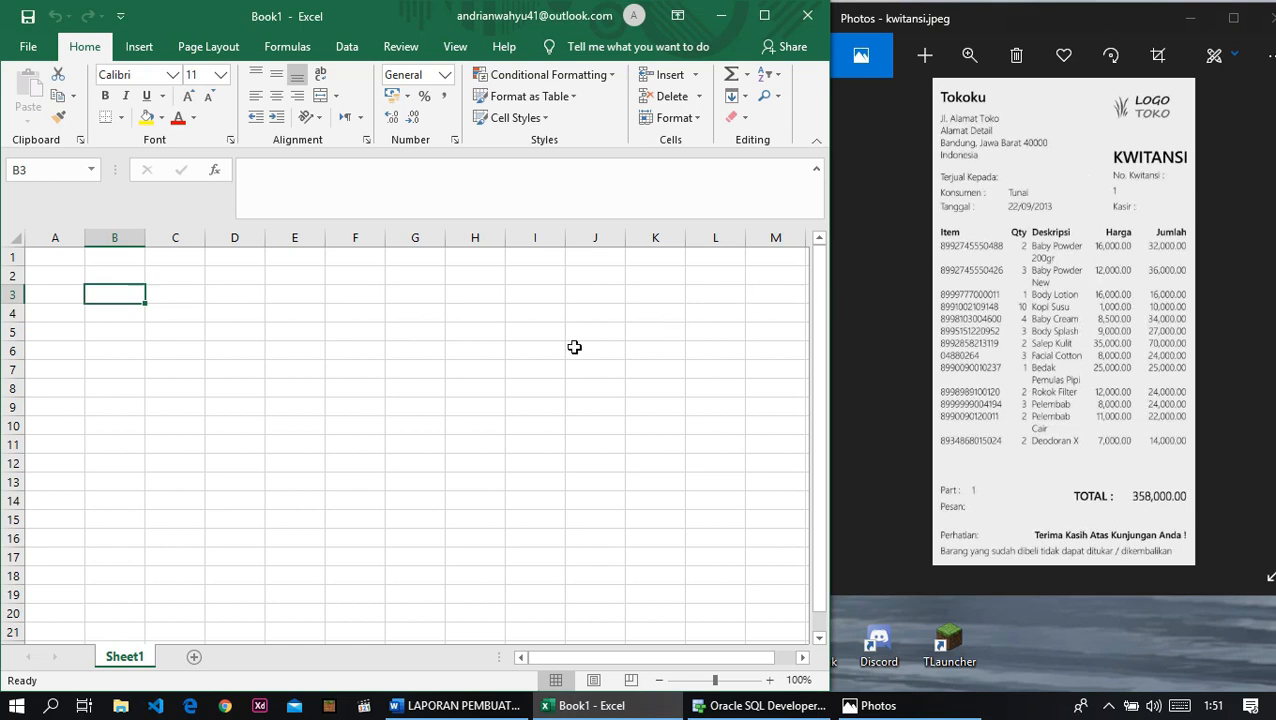
Step: Enter "Struk" in B3 and "Terjual Kepada" in B4, and fit column B's width to its contents
text(Struk)
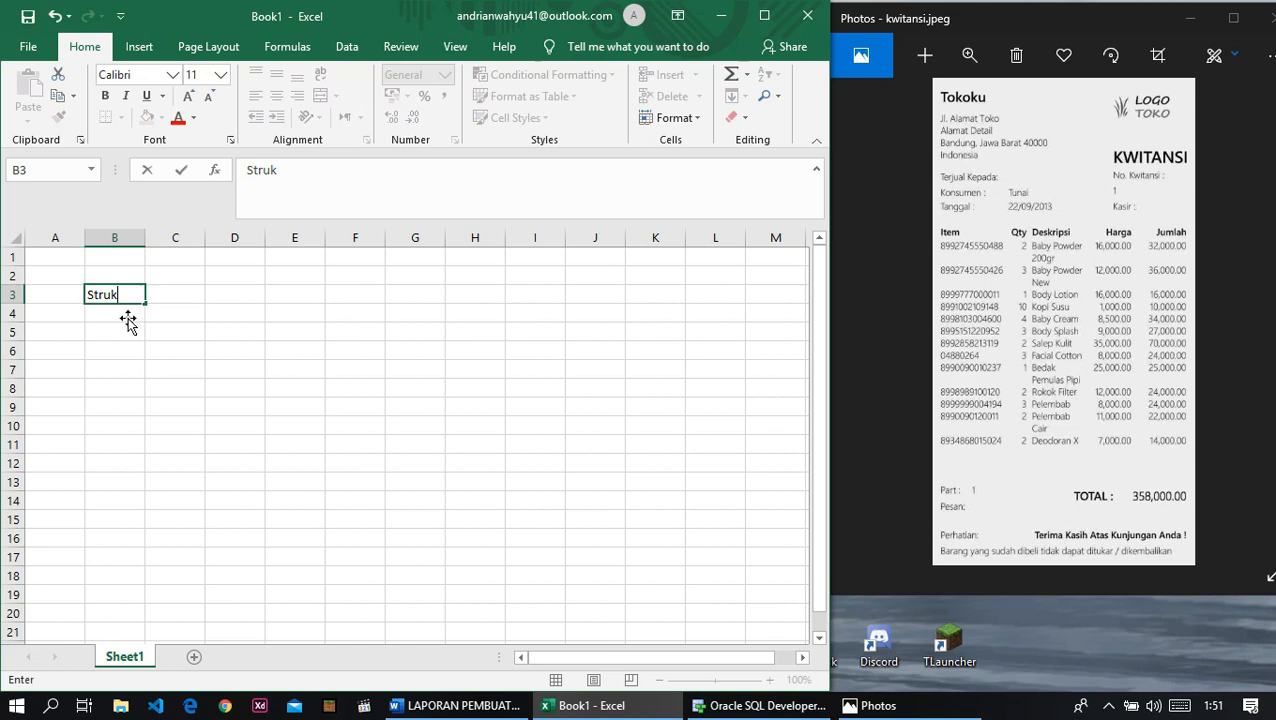
key(Return)
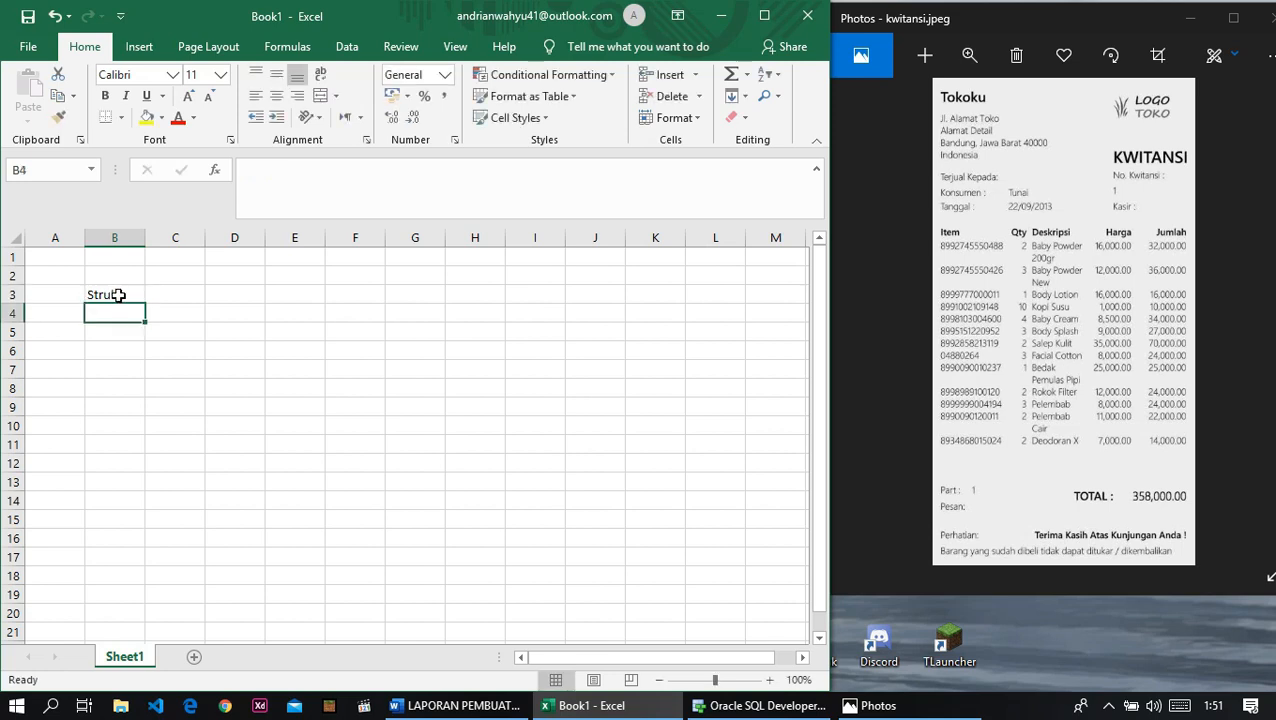
text(Terjual Kepada)
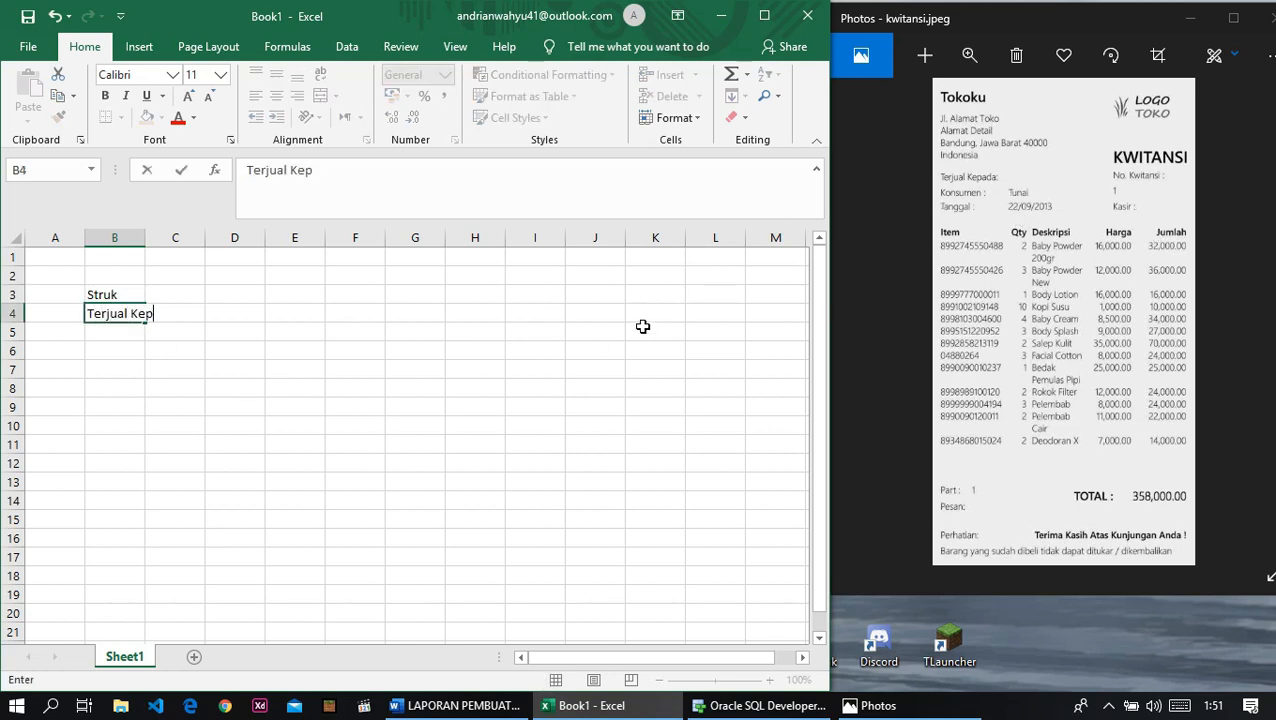
click(136, 238)
double_click(142, 238)
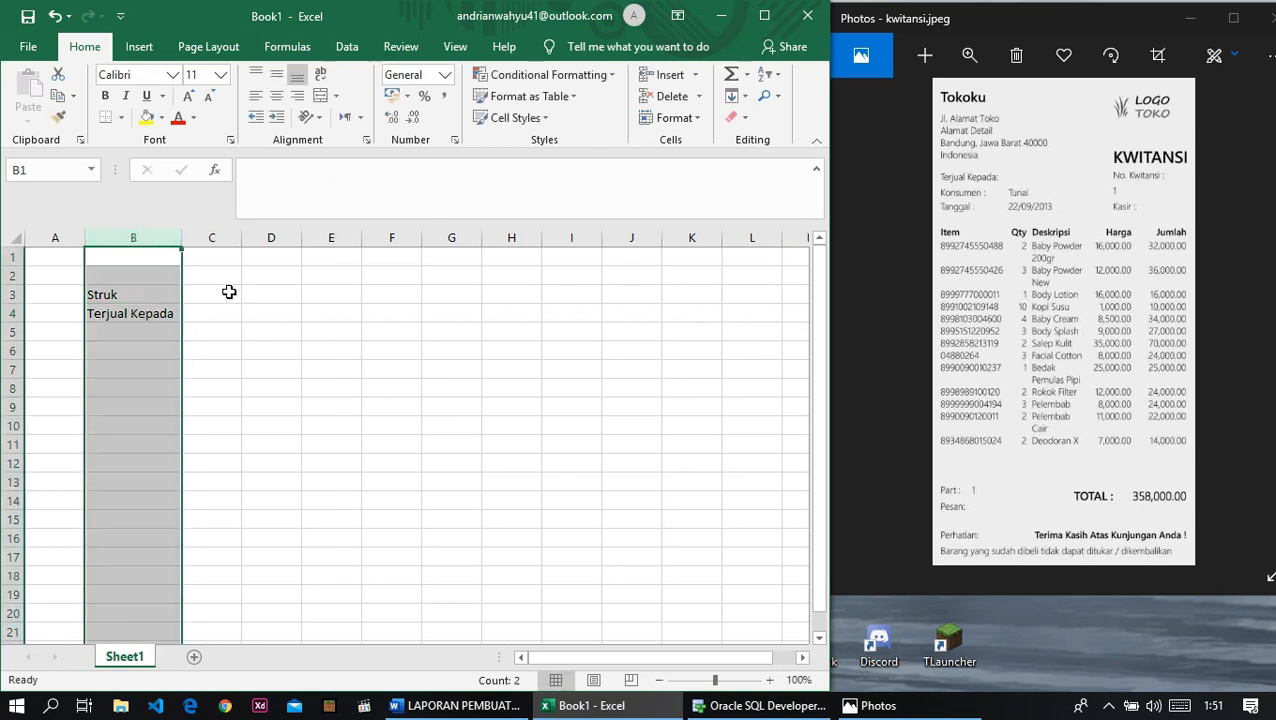
Step: Enter the receipt attribute "Konsumen" in cell B5
click(134, 332)
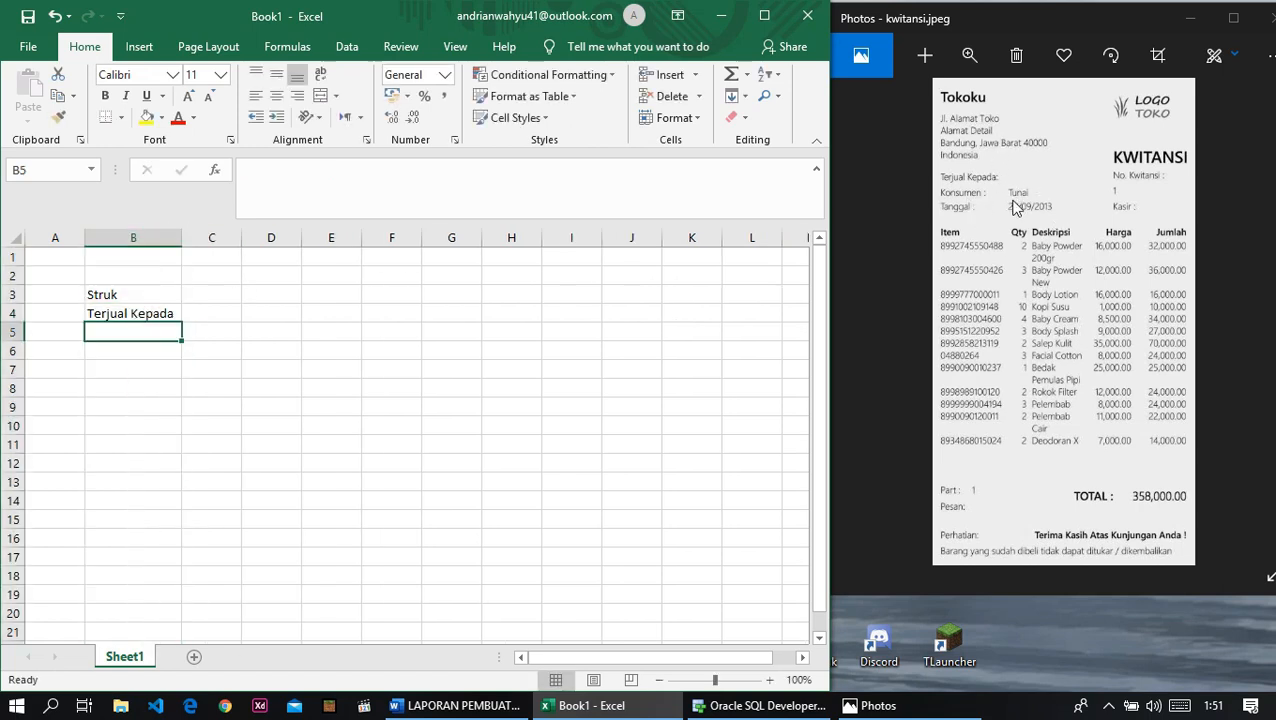
text(Ko)
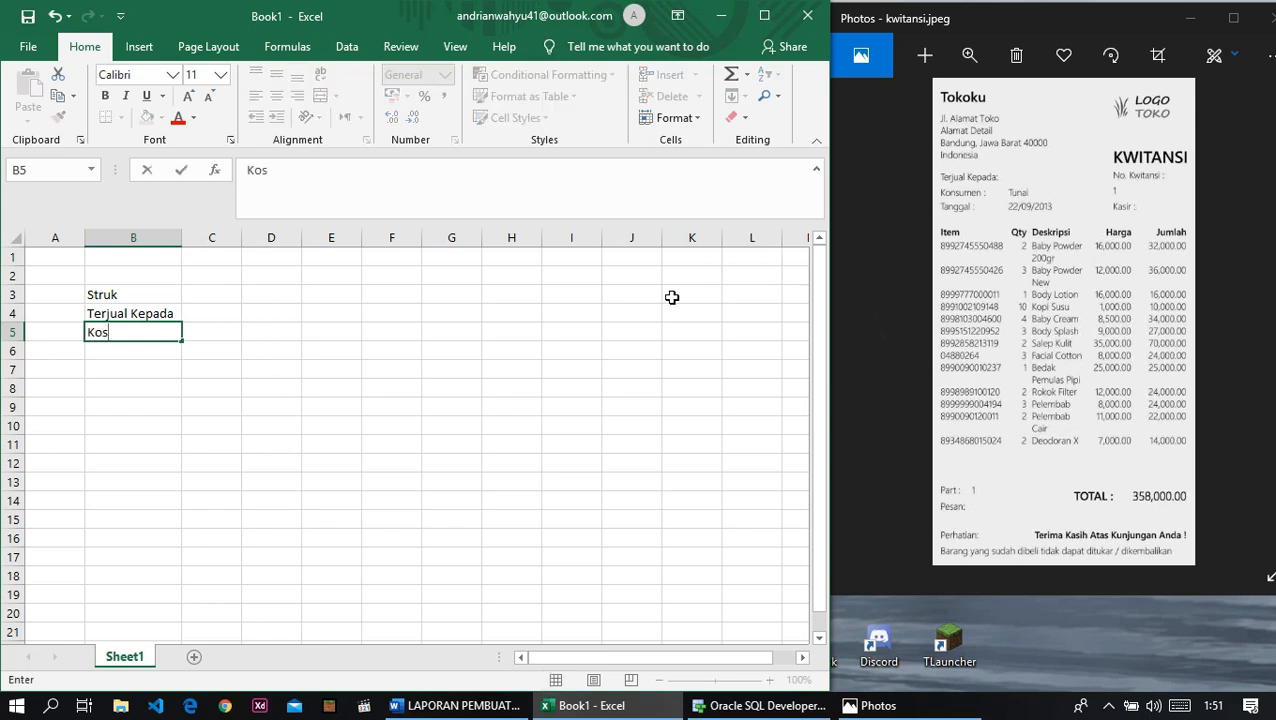
text(nsumen)
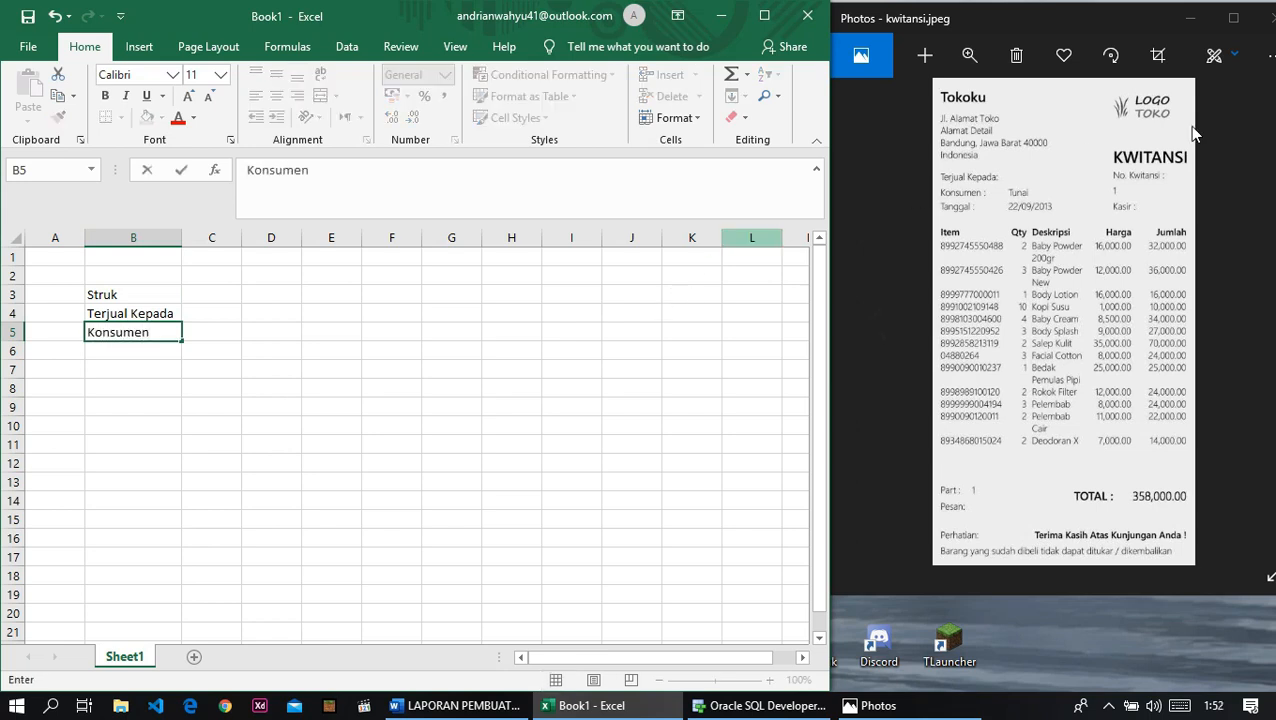
click(735, 294)
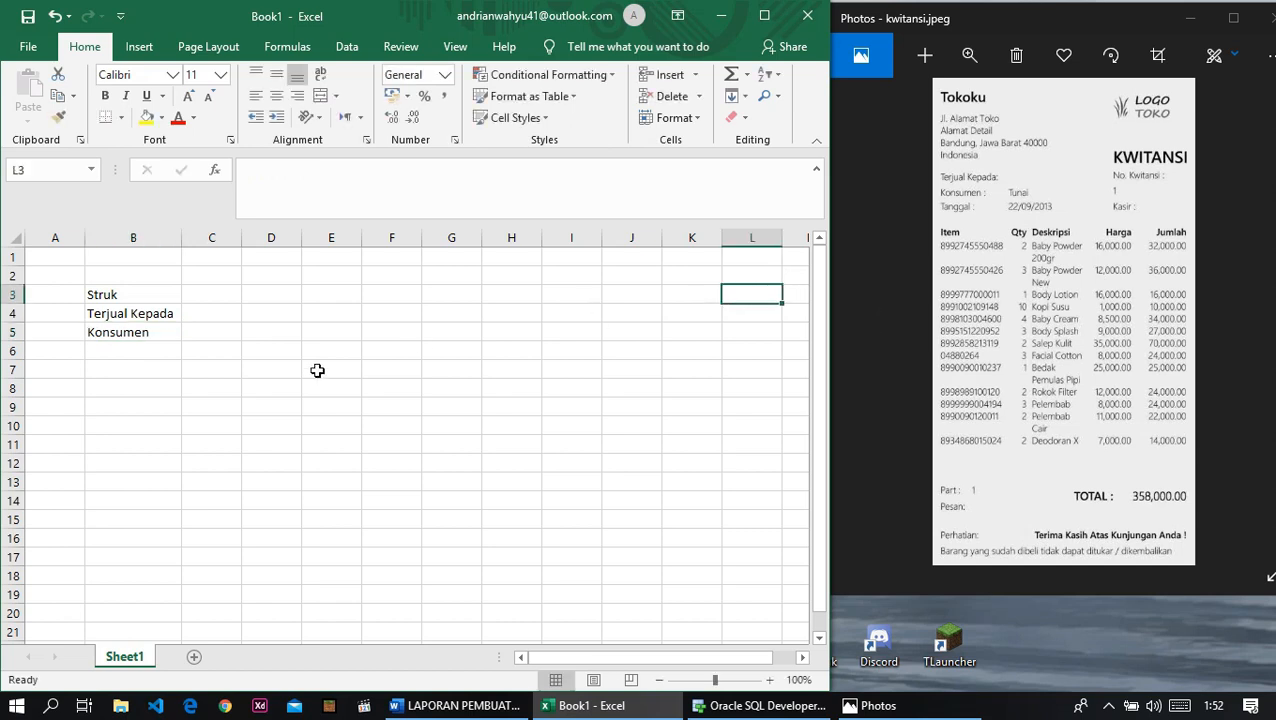
Step: Enter the receipt attribute "Tanggal" in cell B6
click(199, 358)
click(134, 350)
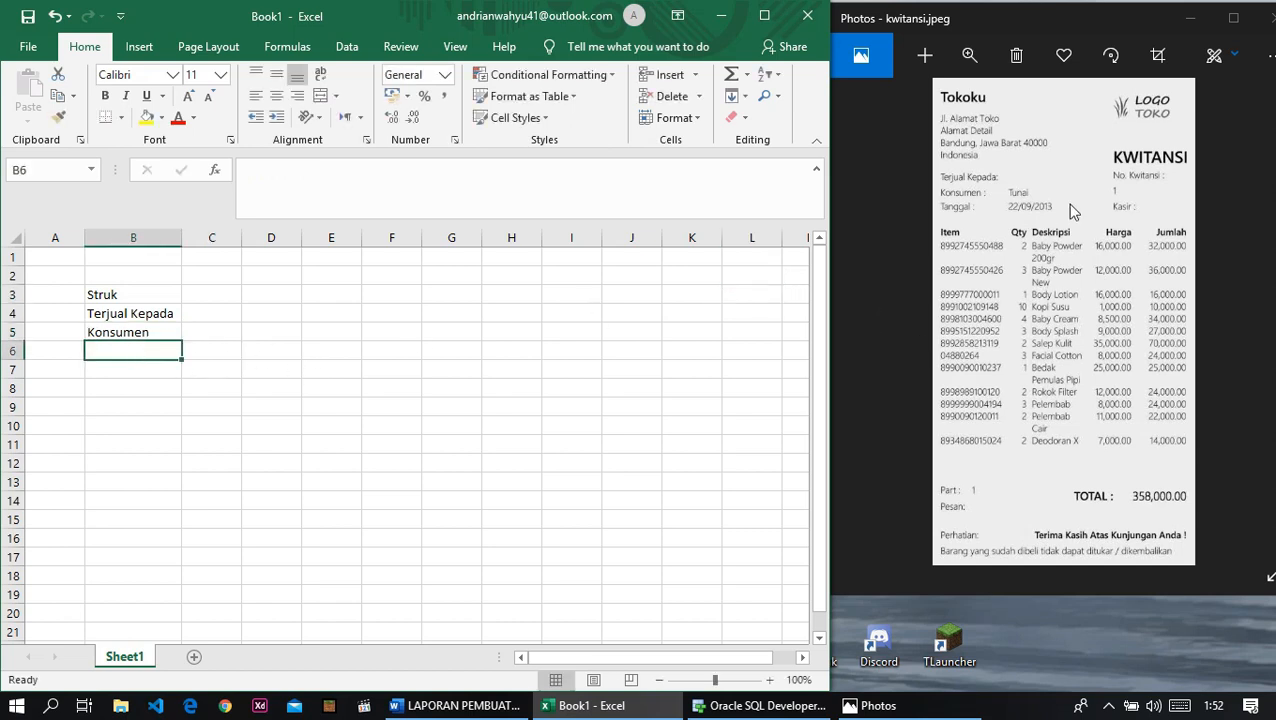
click(984, 213)
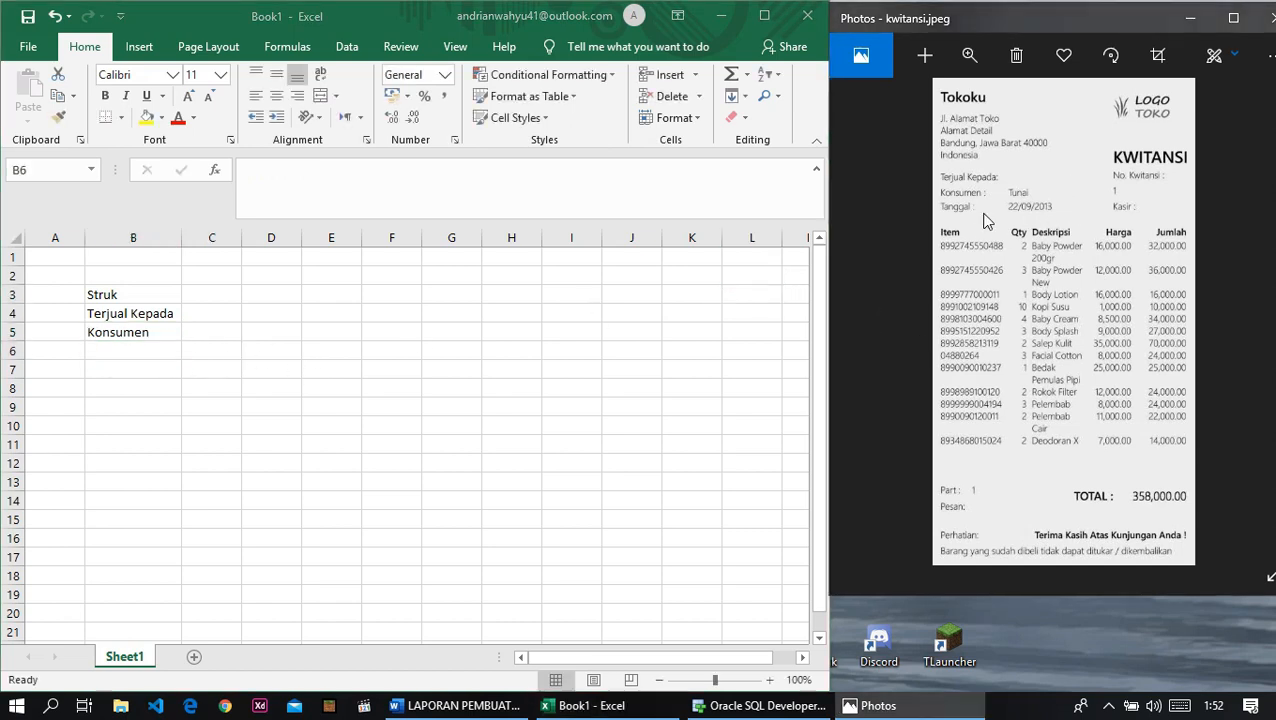
click(117, 349)
text(Tanggal)
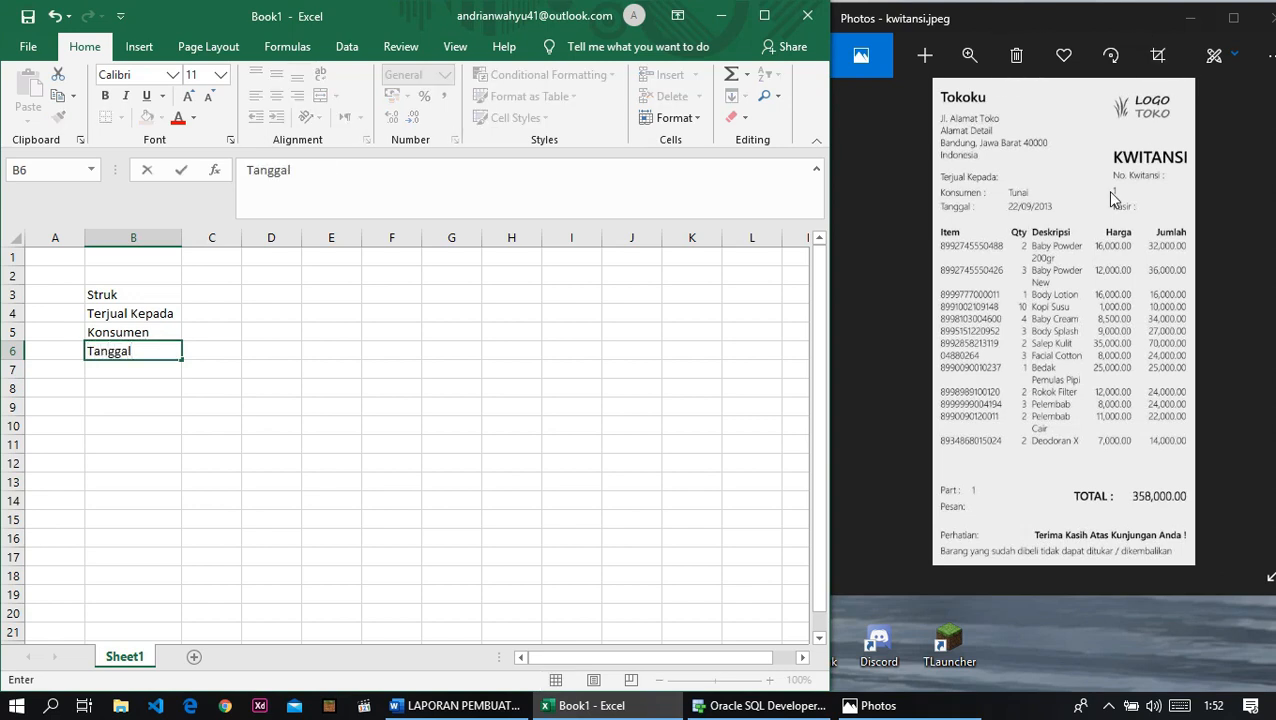
click(1027, 222)
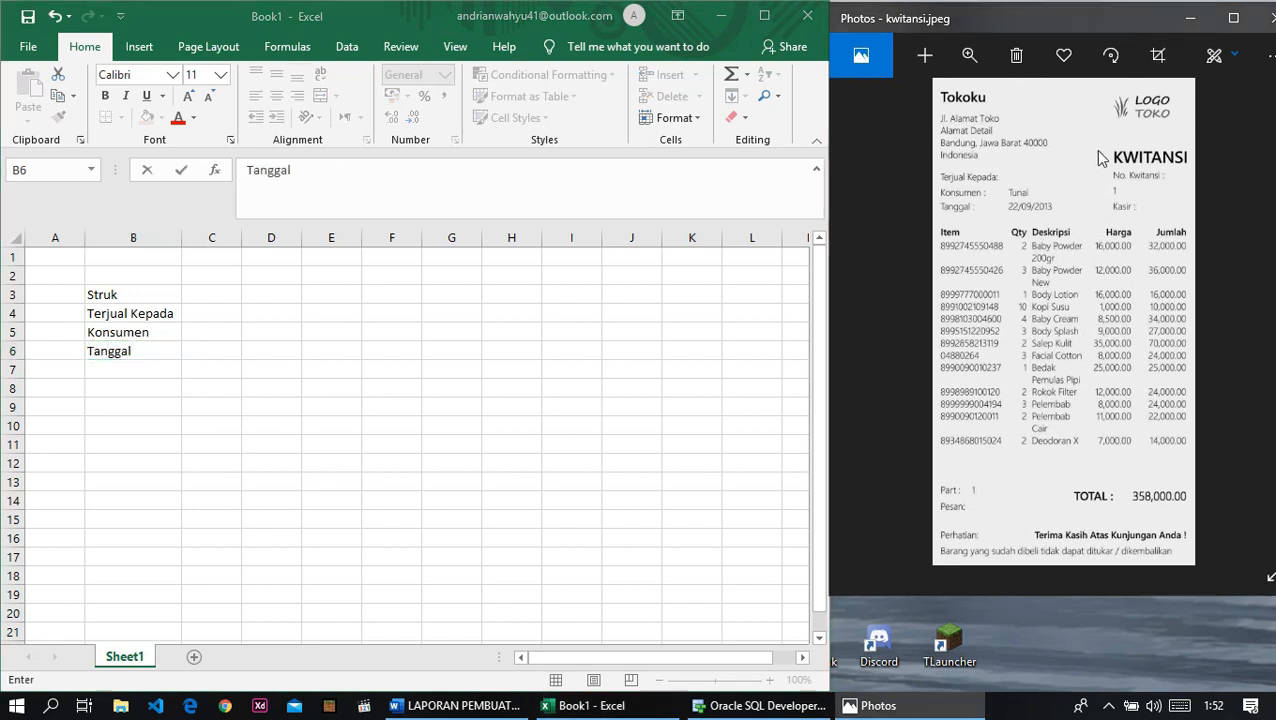
click(123, 370)
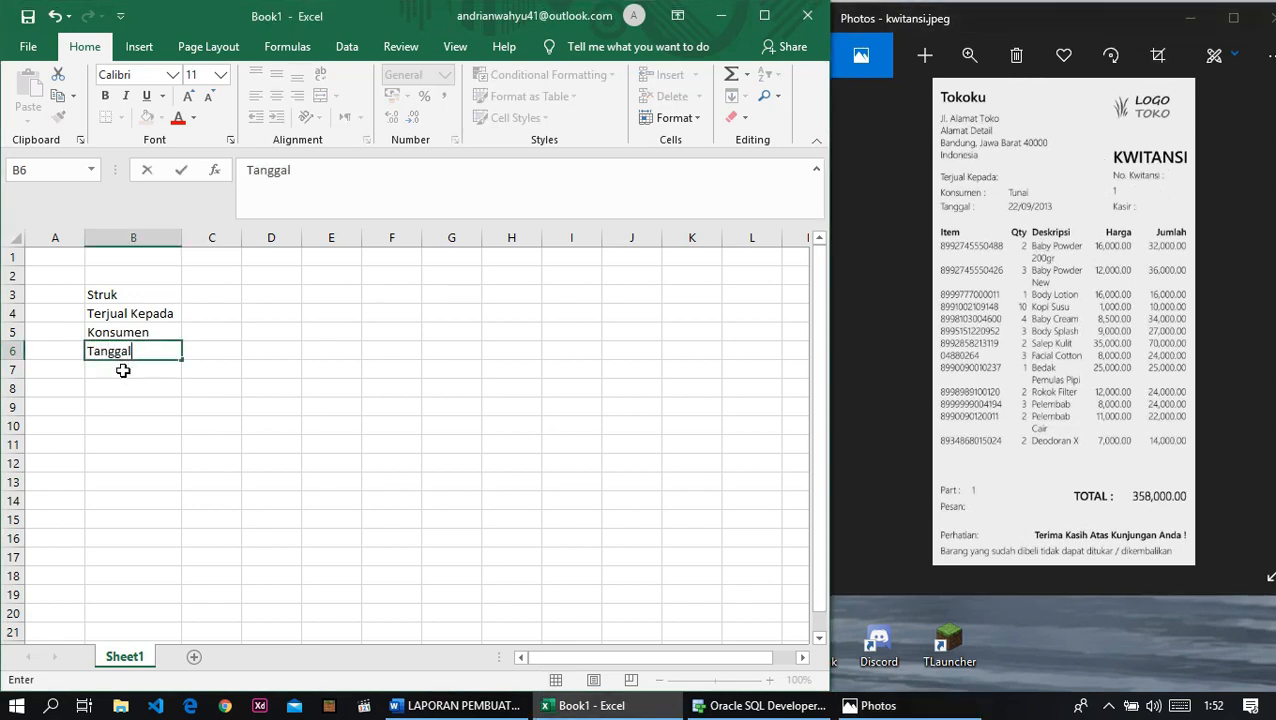
key(Return)
Step: Add the attributes "No Kwitansi" in B7 and "Kasir" in B8
text(No )
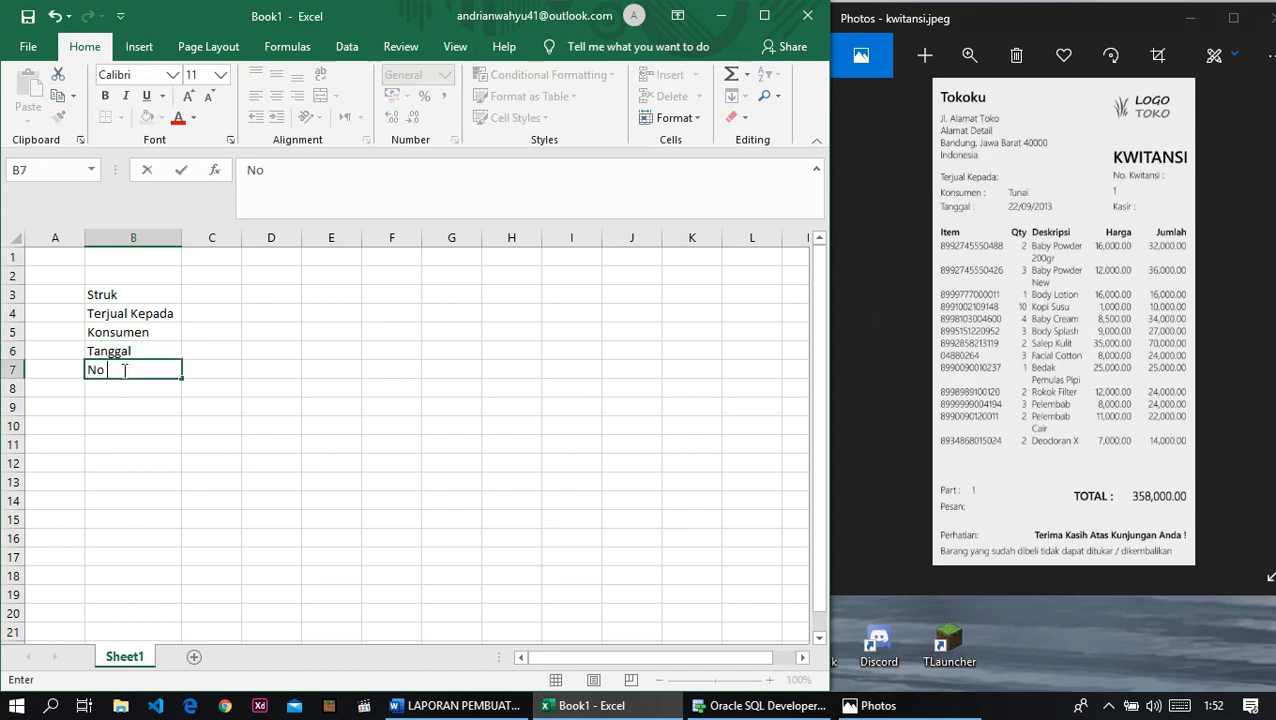
text(Kwitansi)
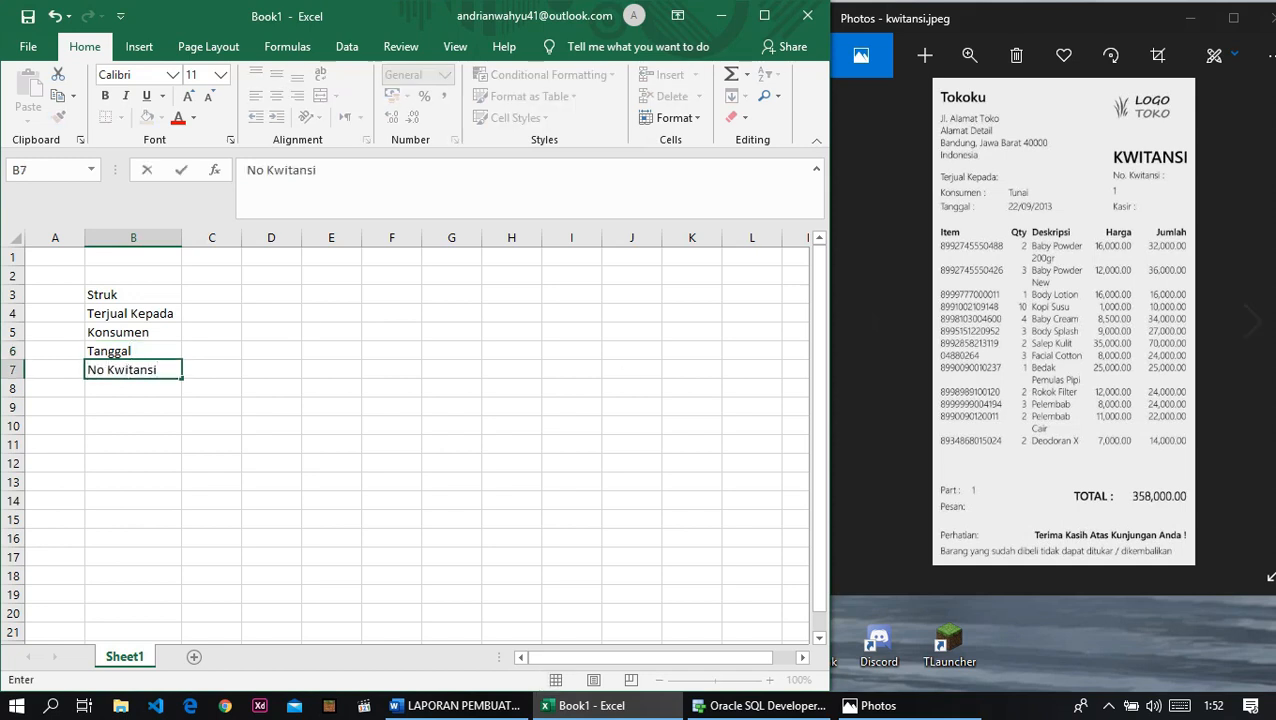
click(133, 387)
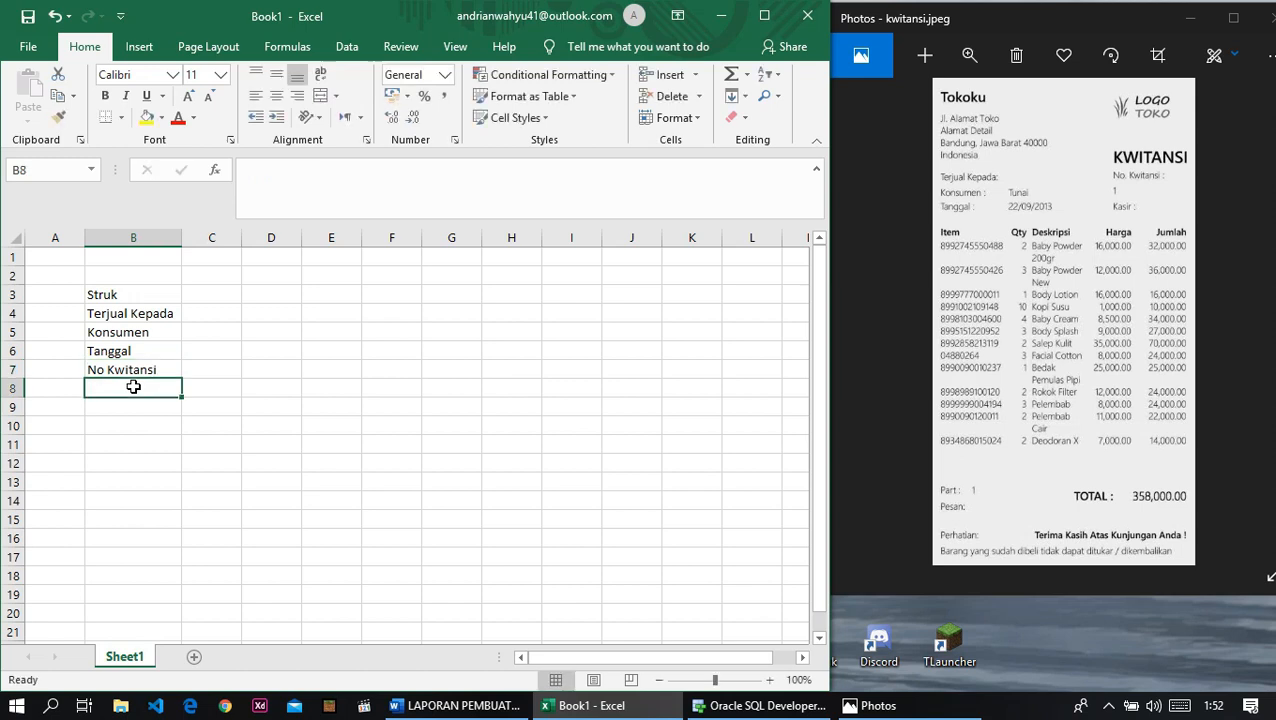
text(Kasir)
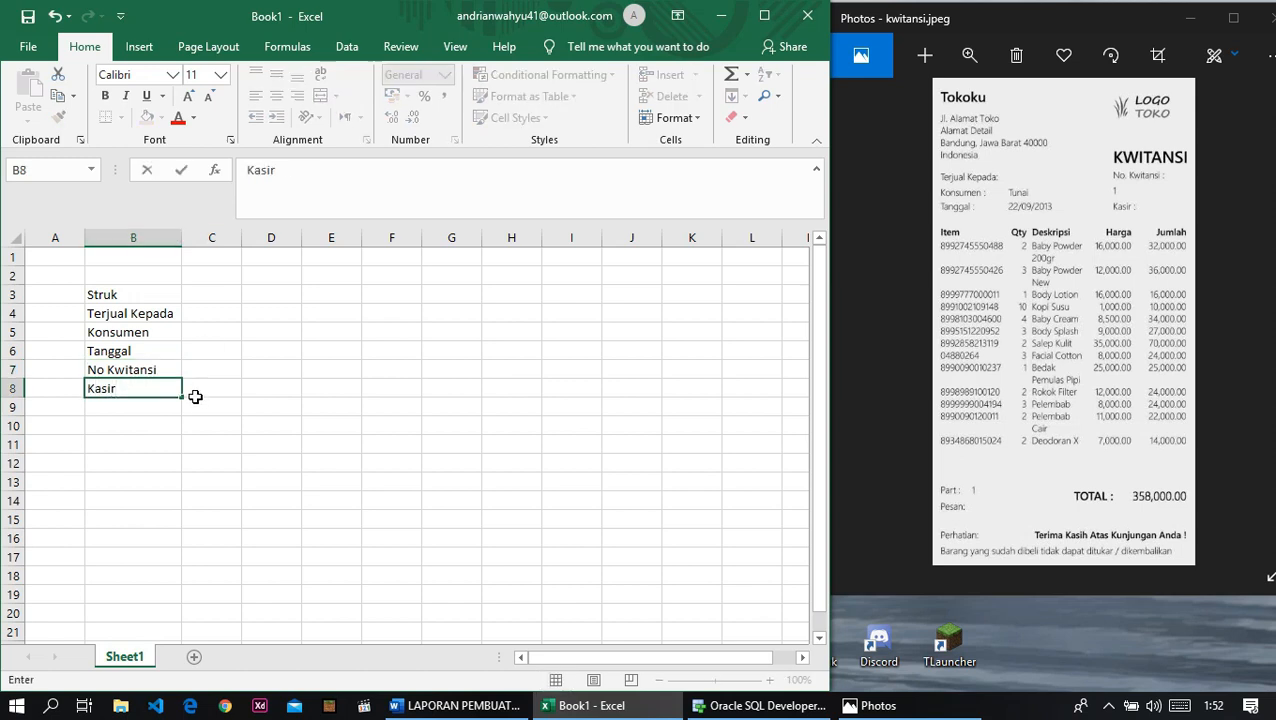
key(Return)
key(Return)
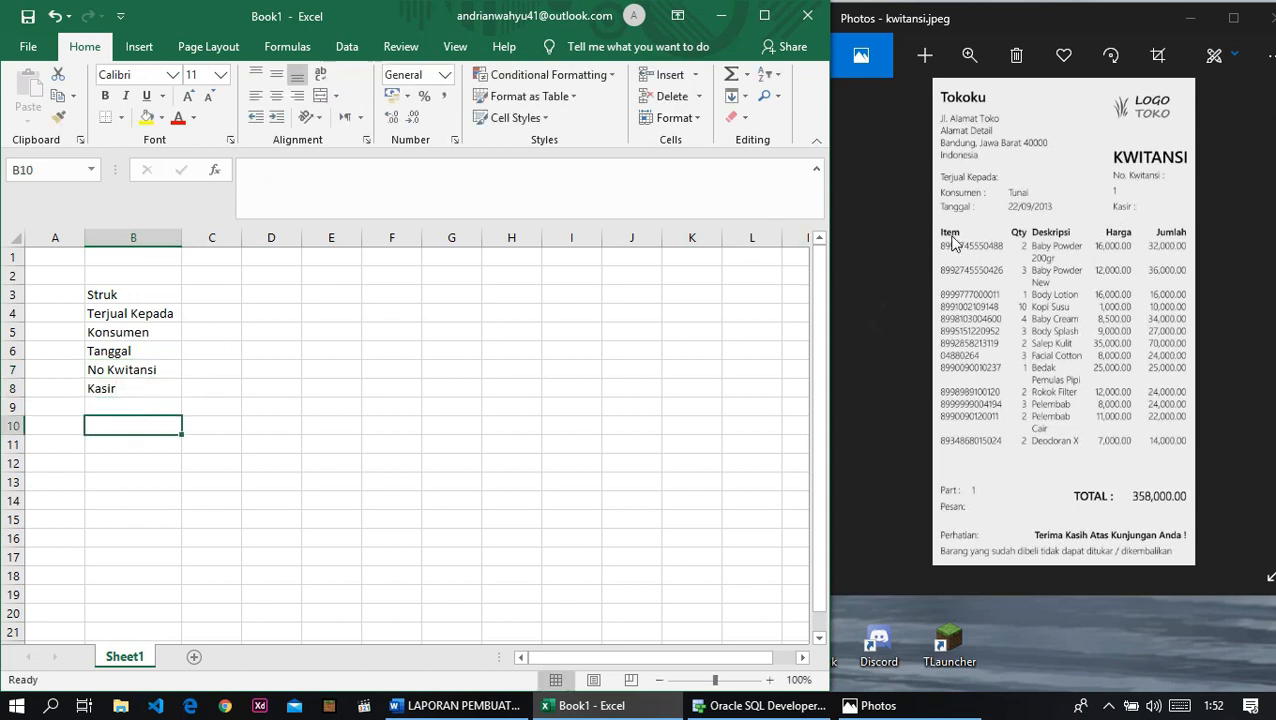
Step: Continue the attribute list with "Item" in B9 and "Quantity" in B10
click(134, 406)
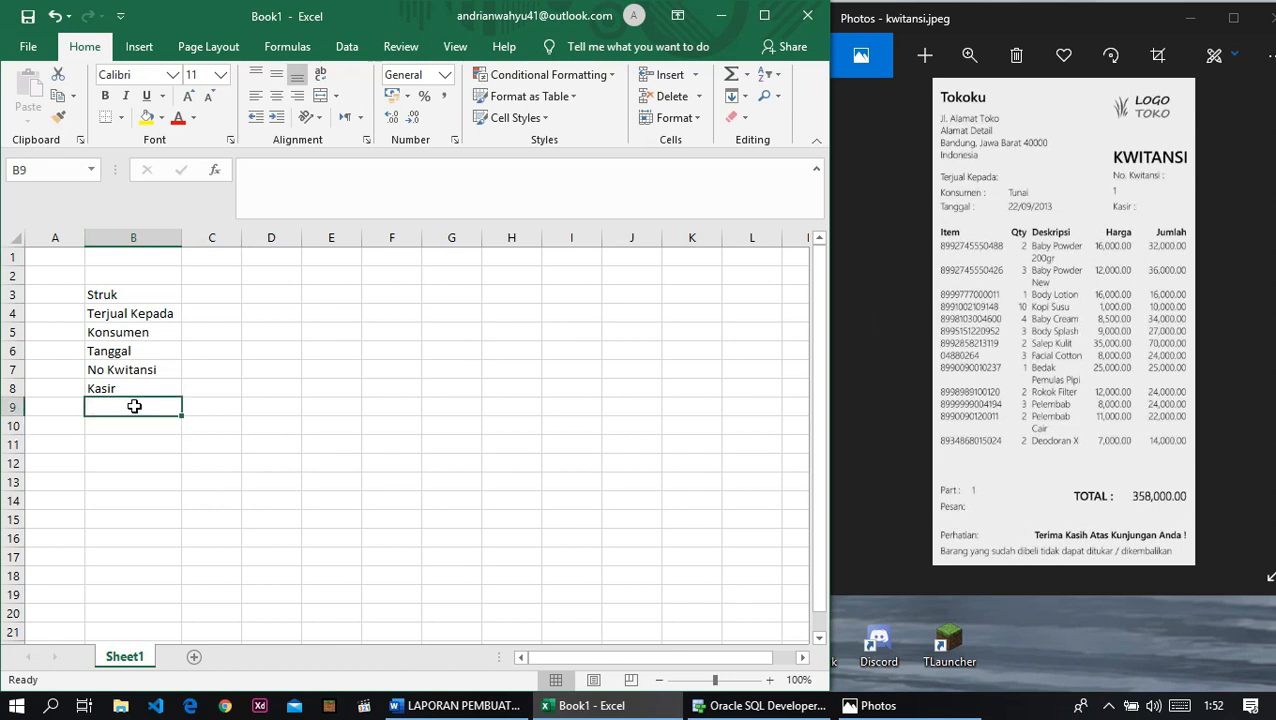
text(Item)
key(Return)
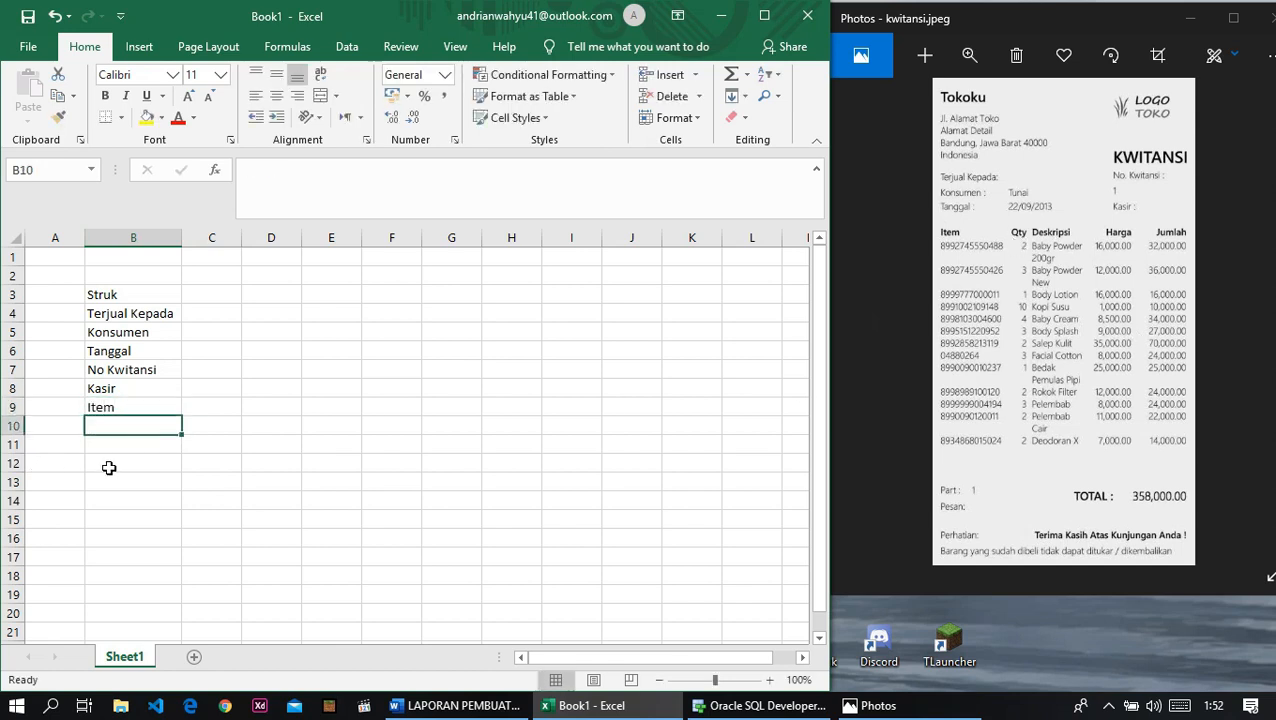
text(QUA)
key(BackSpace)
key(BackSpace)
text(u)
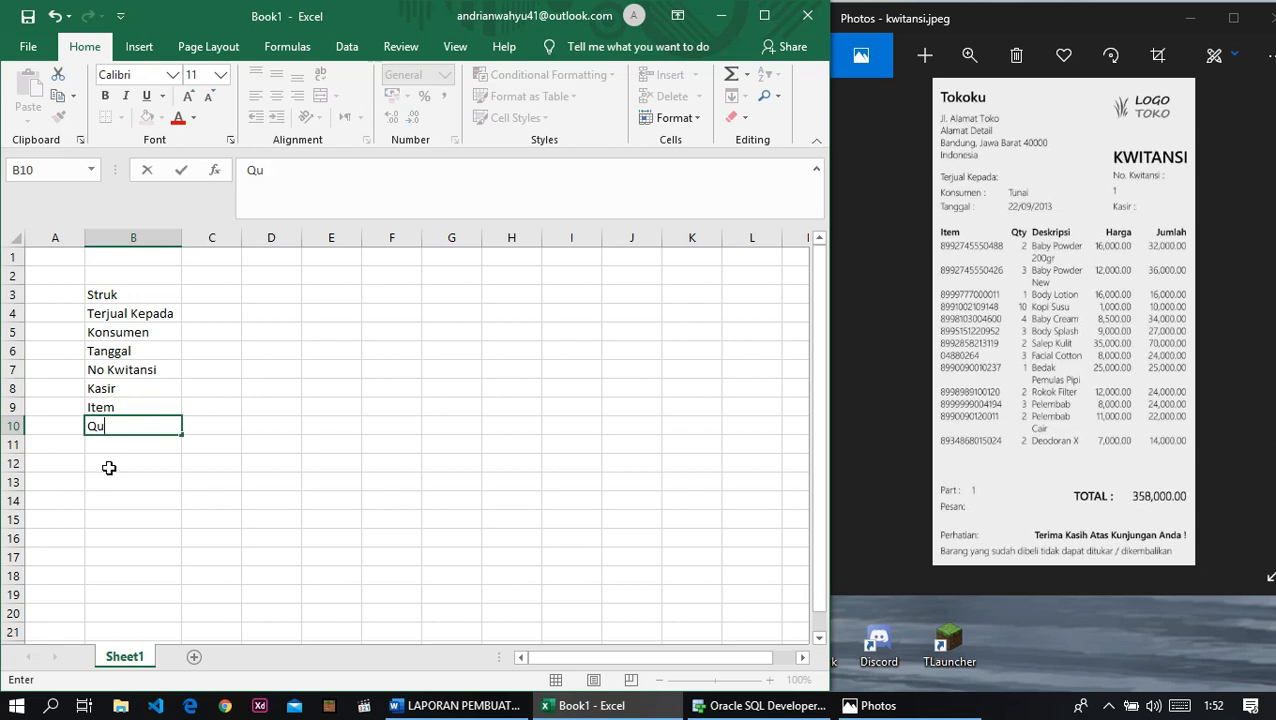
text(antity)
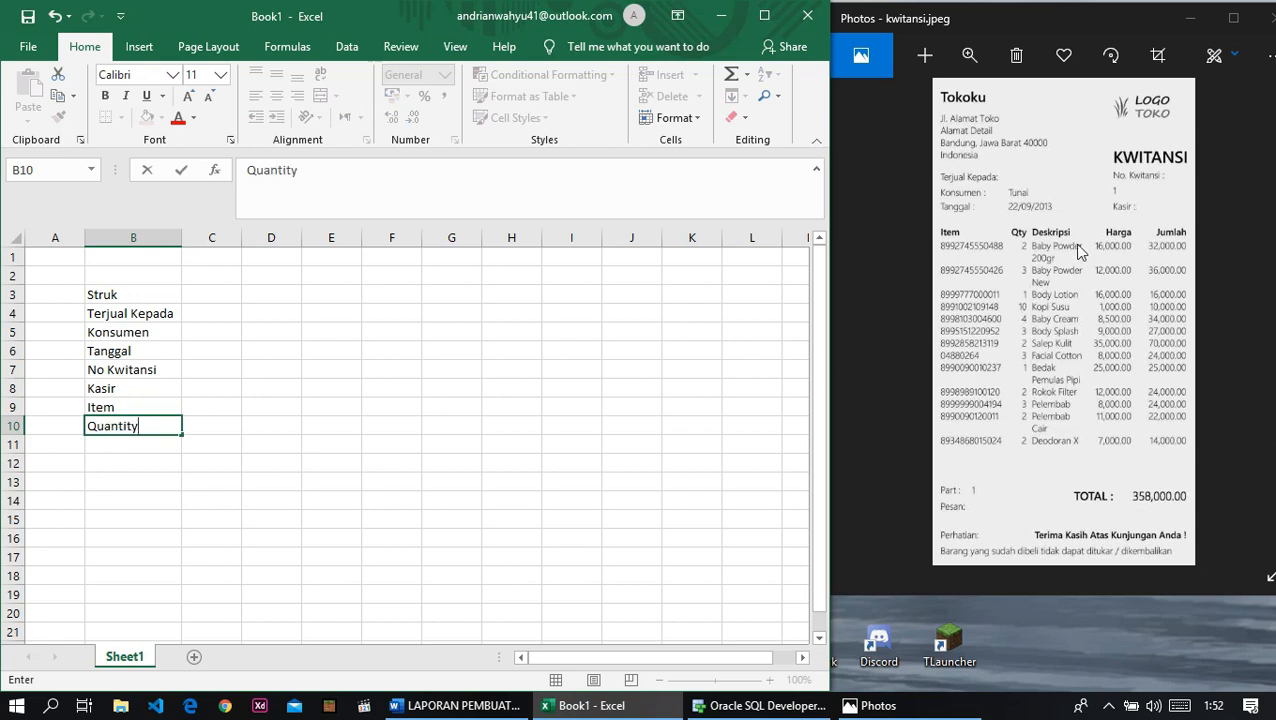
Step: Enter "Deskripsi", "Harga" and "Jumlah" in cells B11 to B13
click(110, 455)
text(D)
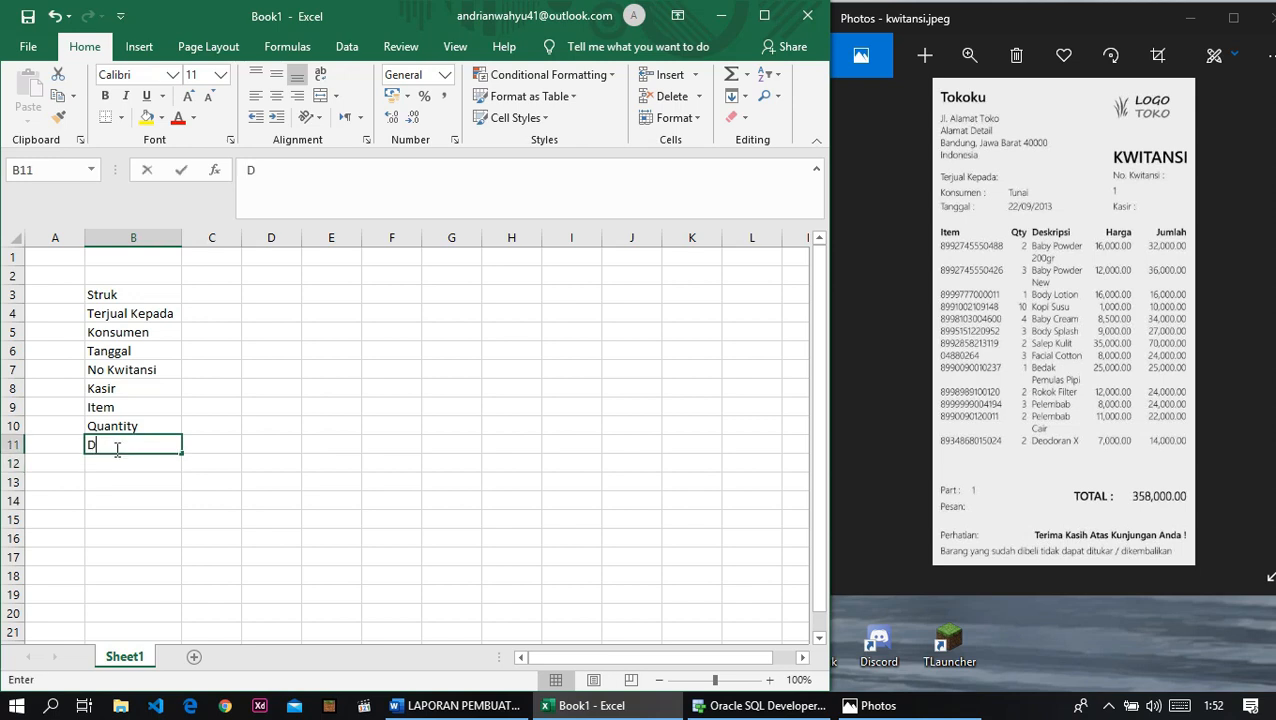
text(eskripsi)
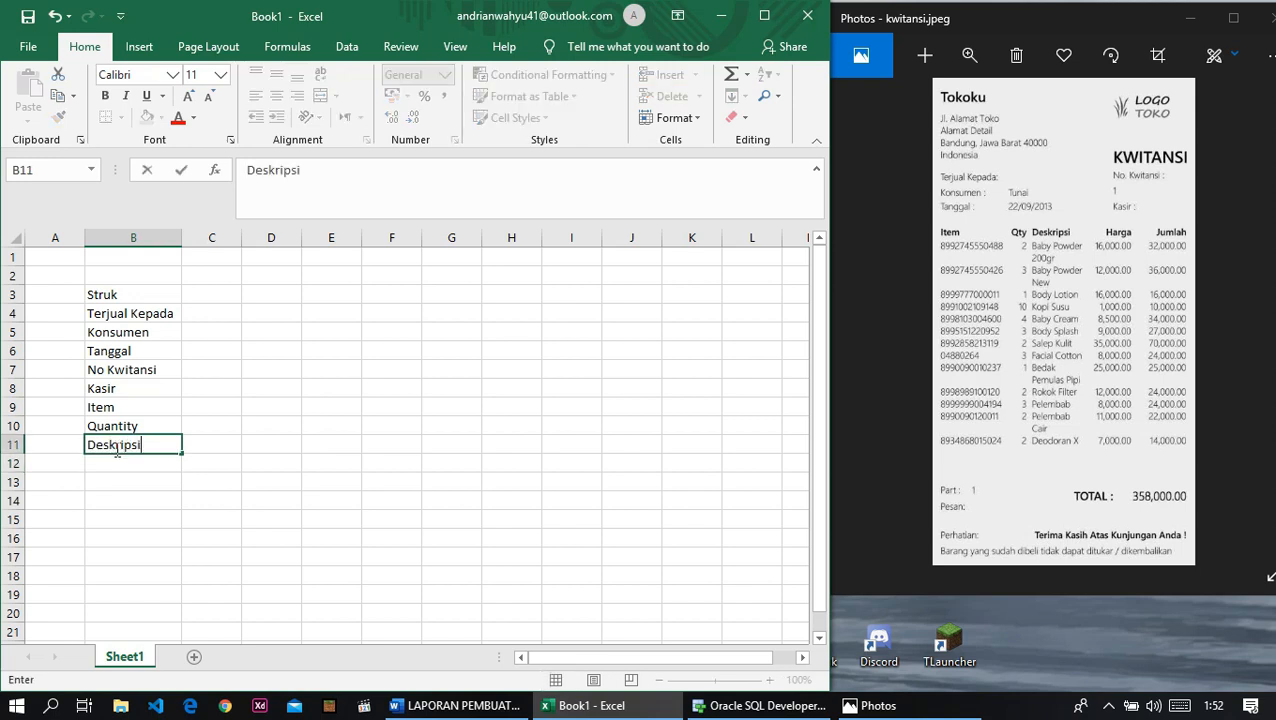
click(129, 466)
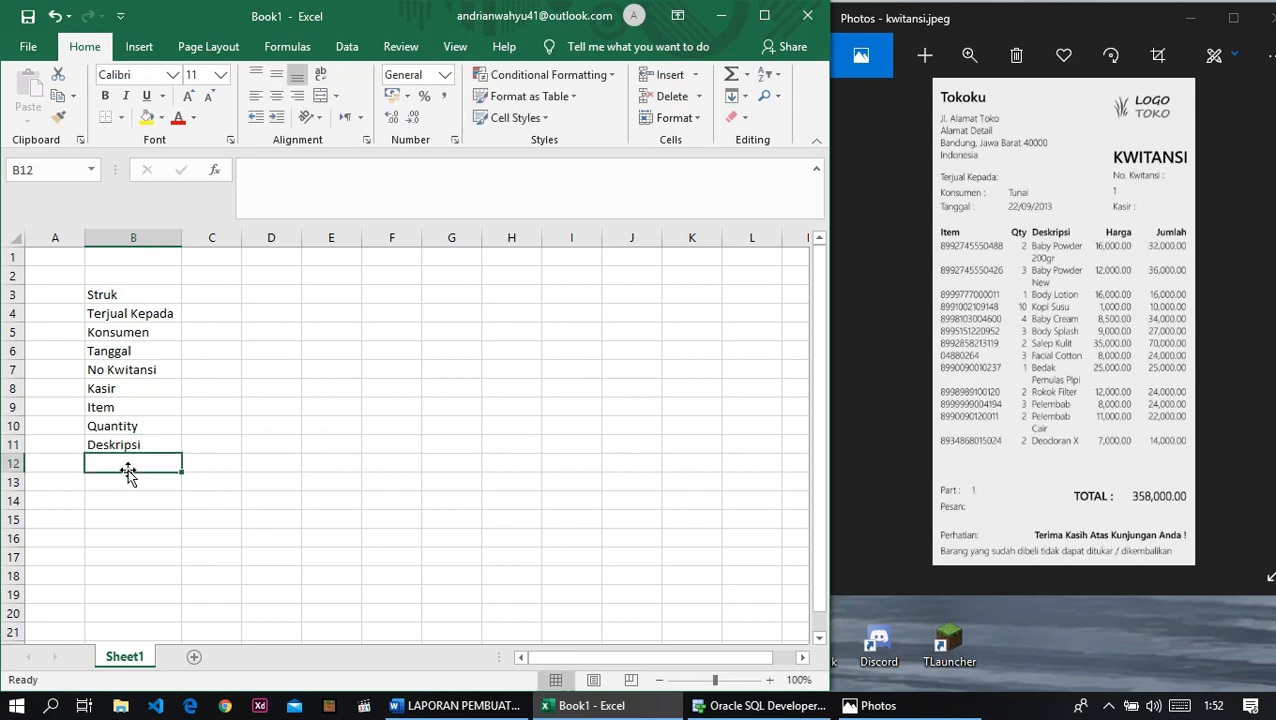
text(Harga)
click(133, 481)
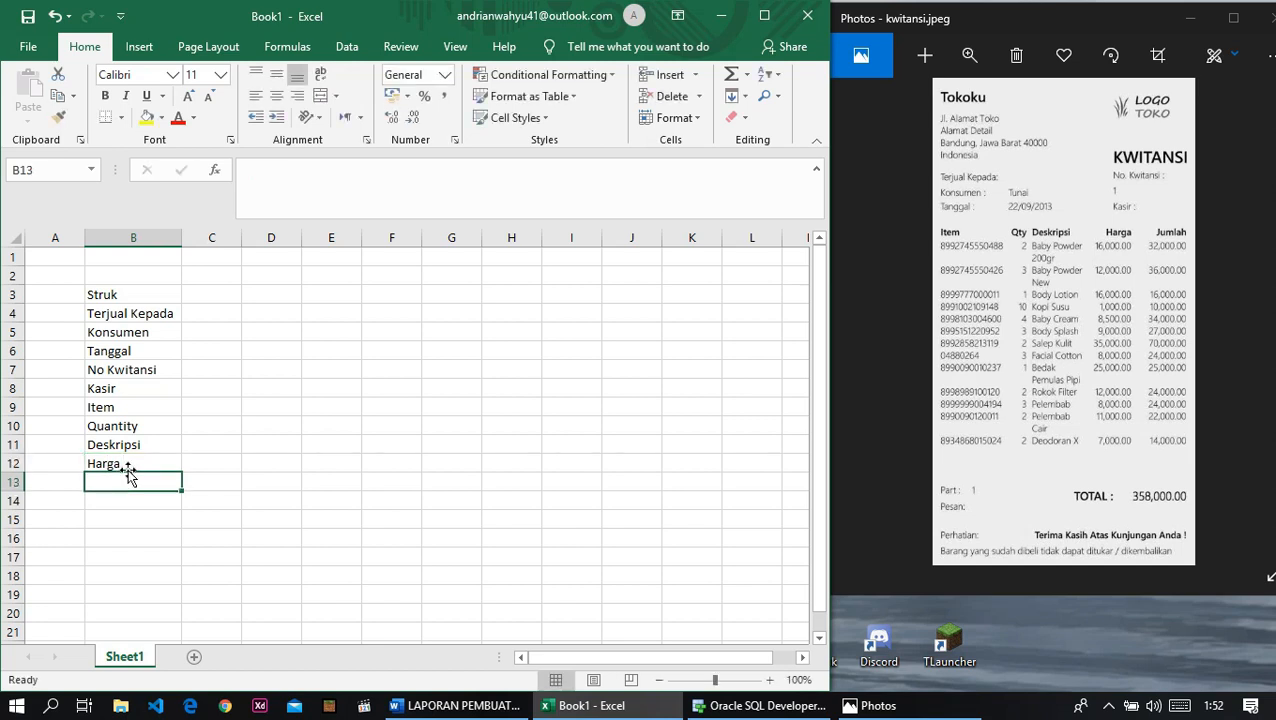
text(Jumlah)
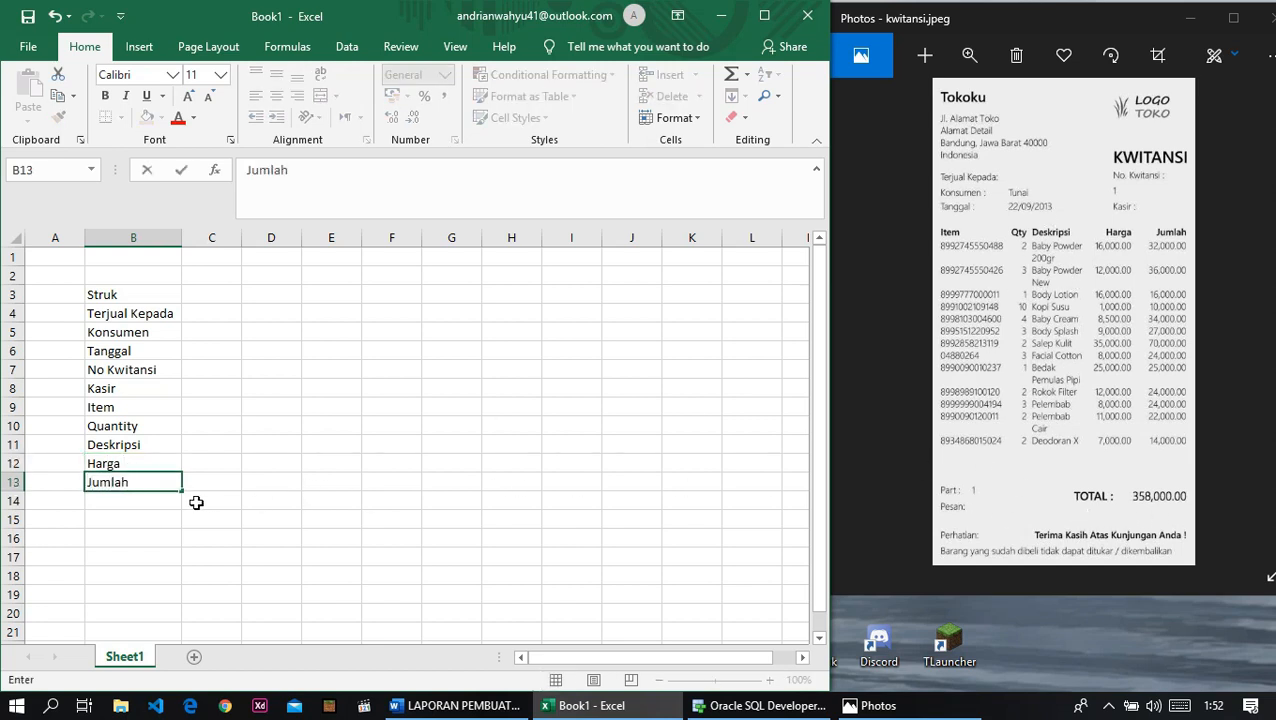
Step: Enter "Total" in cell B14 as the last attribute of the list
click(160, 502)
text(Toyt)
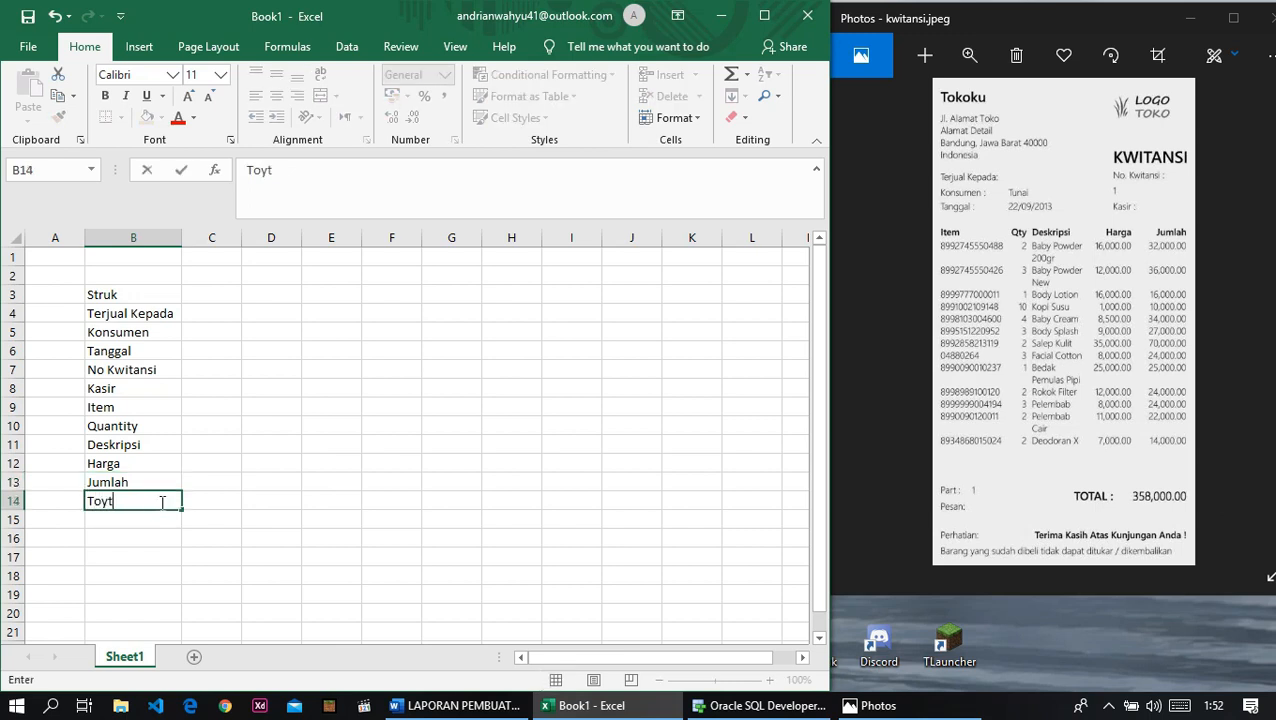
key(BackSpace)
key(BackSpace)
text(ta)
Step: Make the "Struk" heading in cell B3 bold
click(172, 294)
click(105, 95)
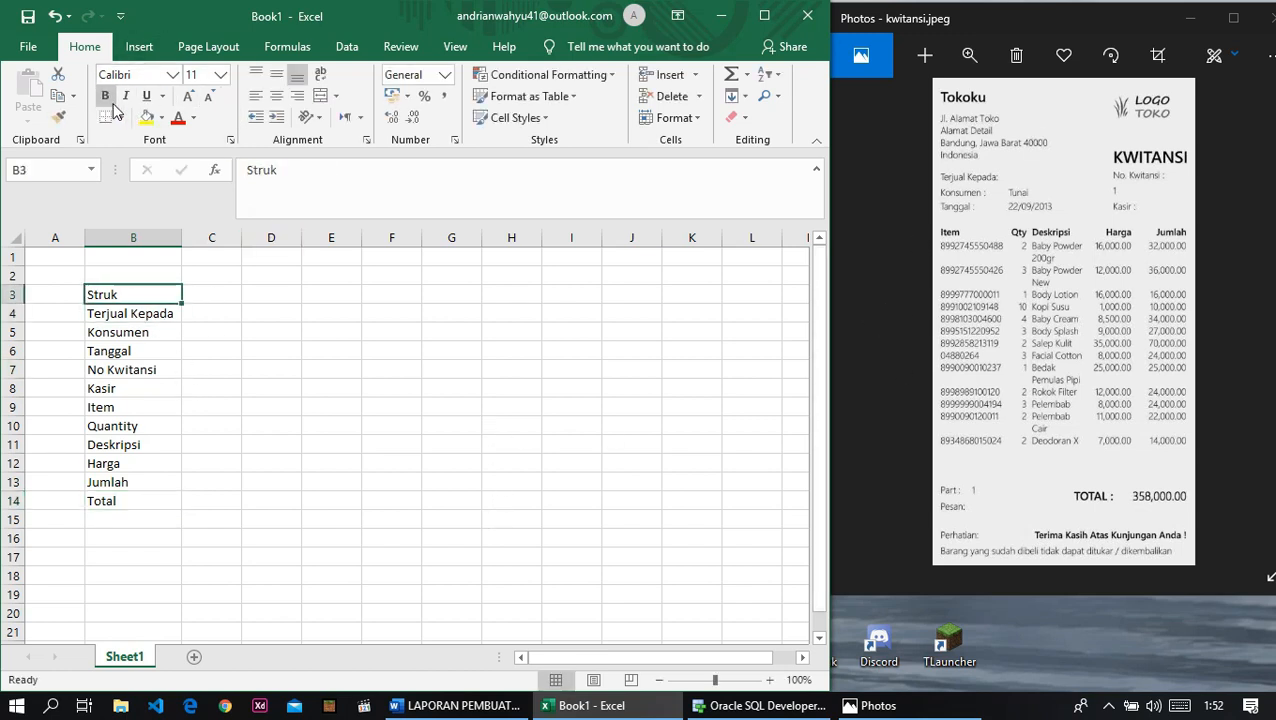
Step: Enter the label "1nf" in cell D3 beside the attribute list
click(186, 298)
click(262, 352)
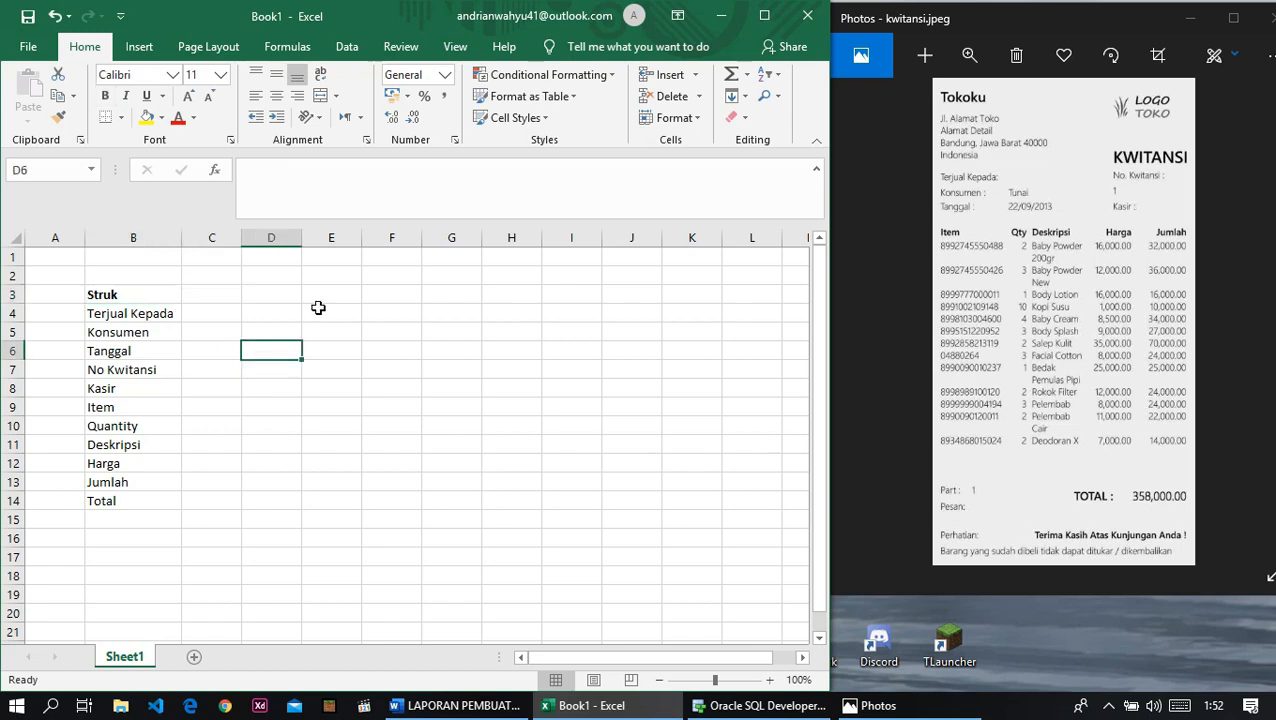
click(292, 297)
text(1nf)
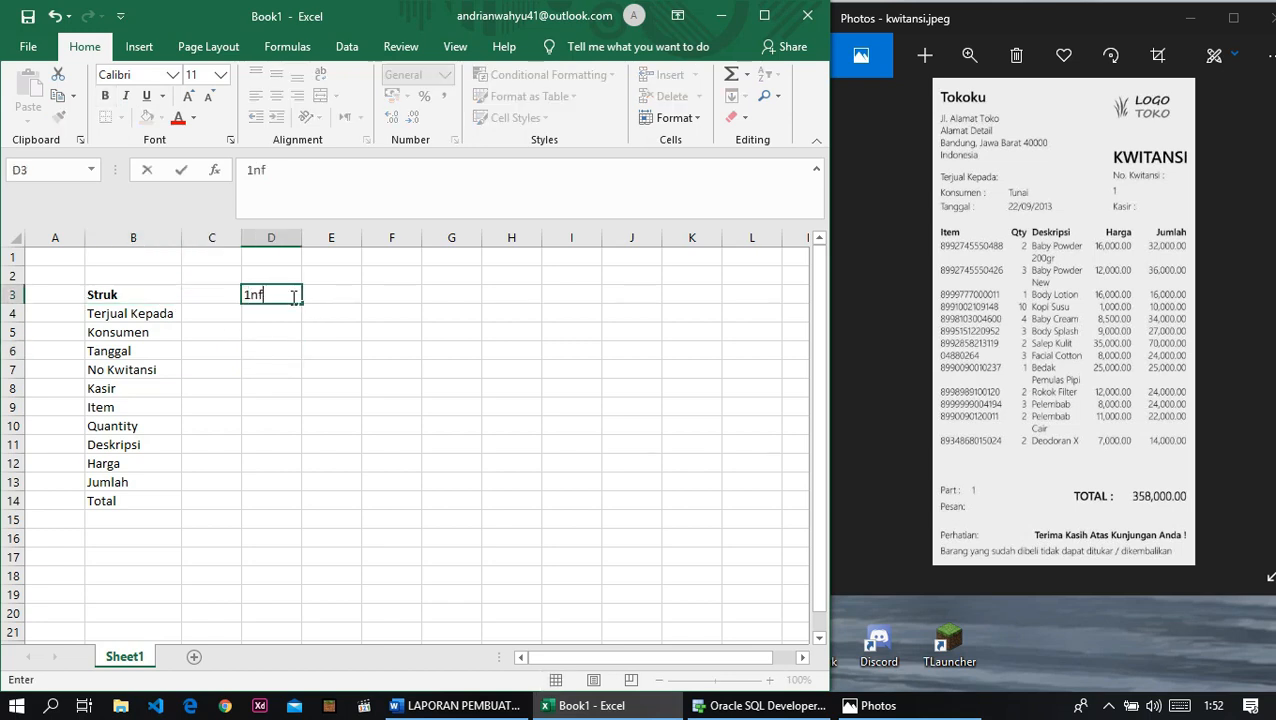
click(268, 337)
click(260, 294)
click(342, 307)
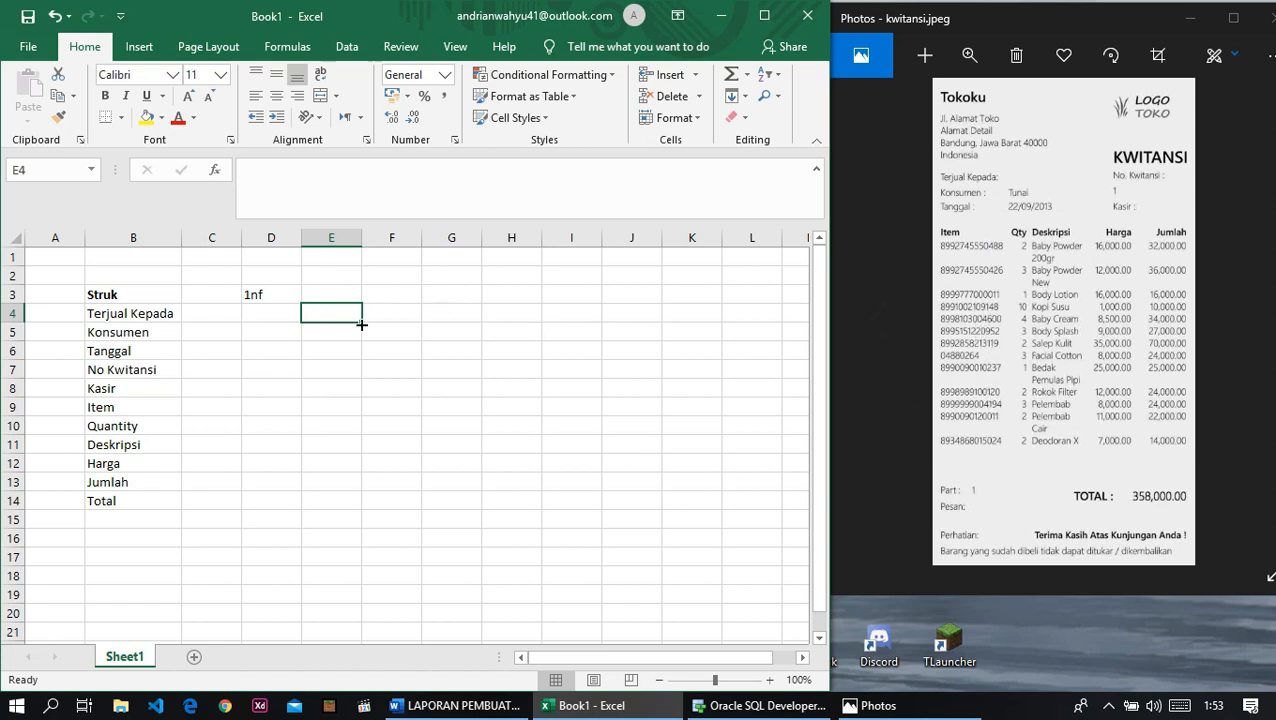
Step: Enter the heading "Struk" in cell E3 and make it bold
click(338, 290)
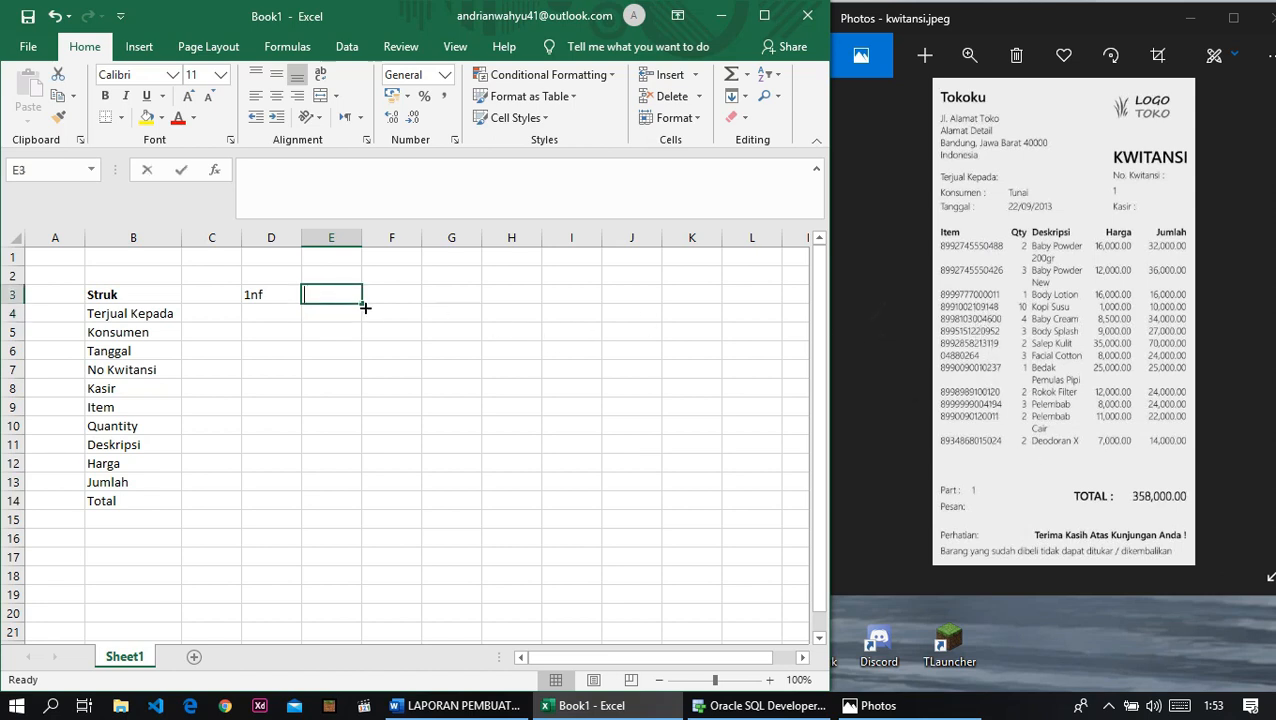
text(Struk)
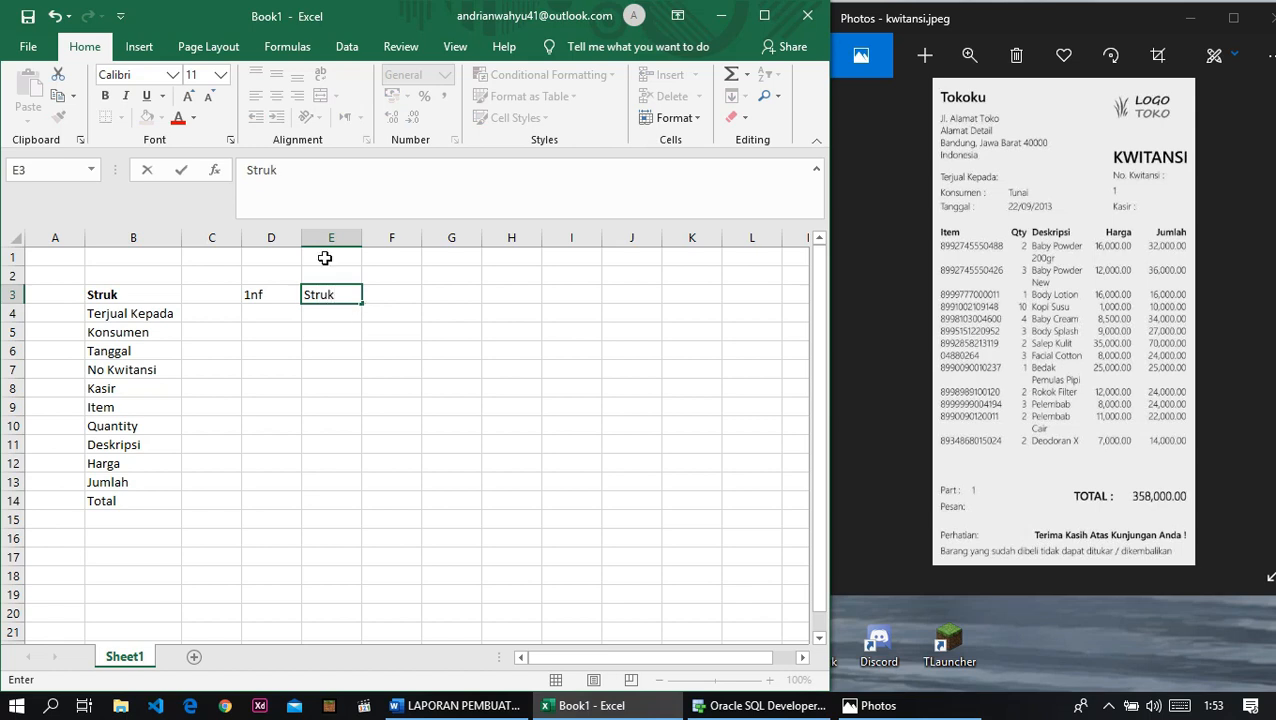
click(322, 291)
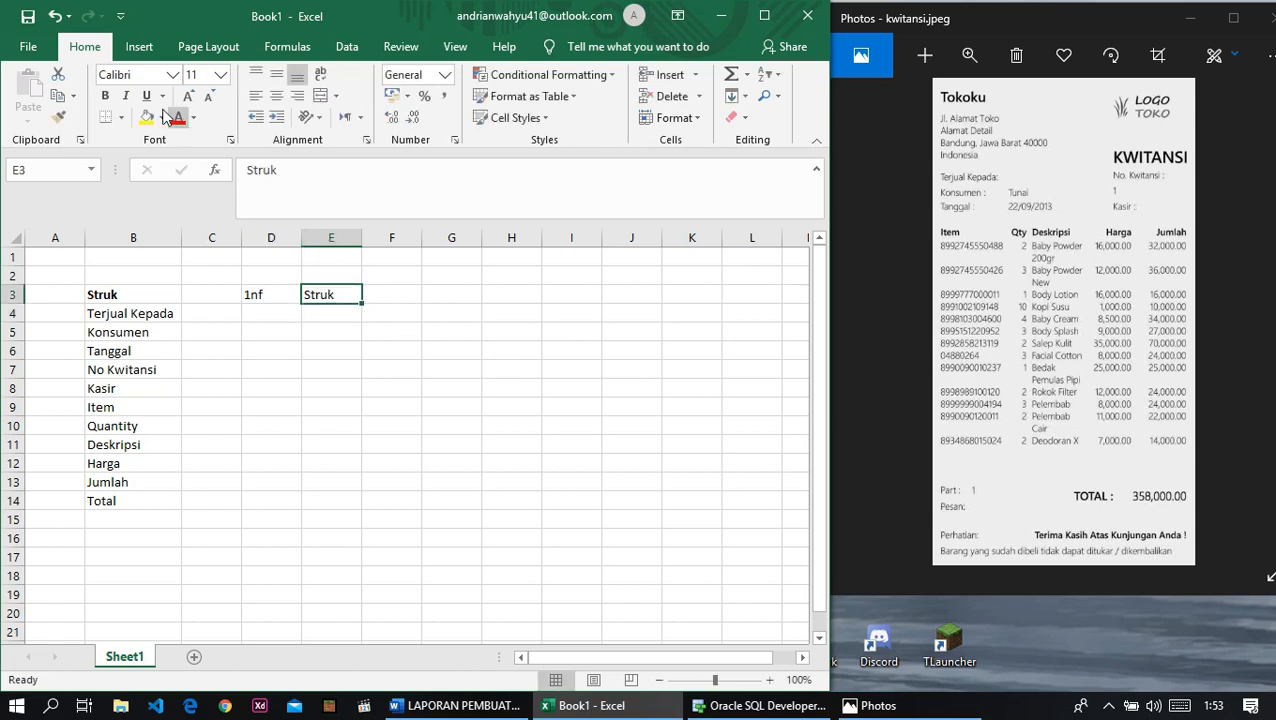
click(105, 95)
click(352, 316)
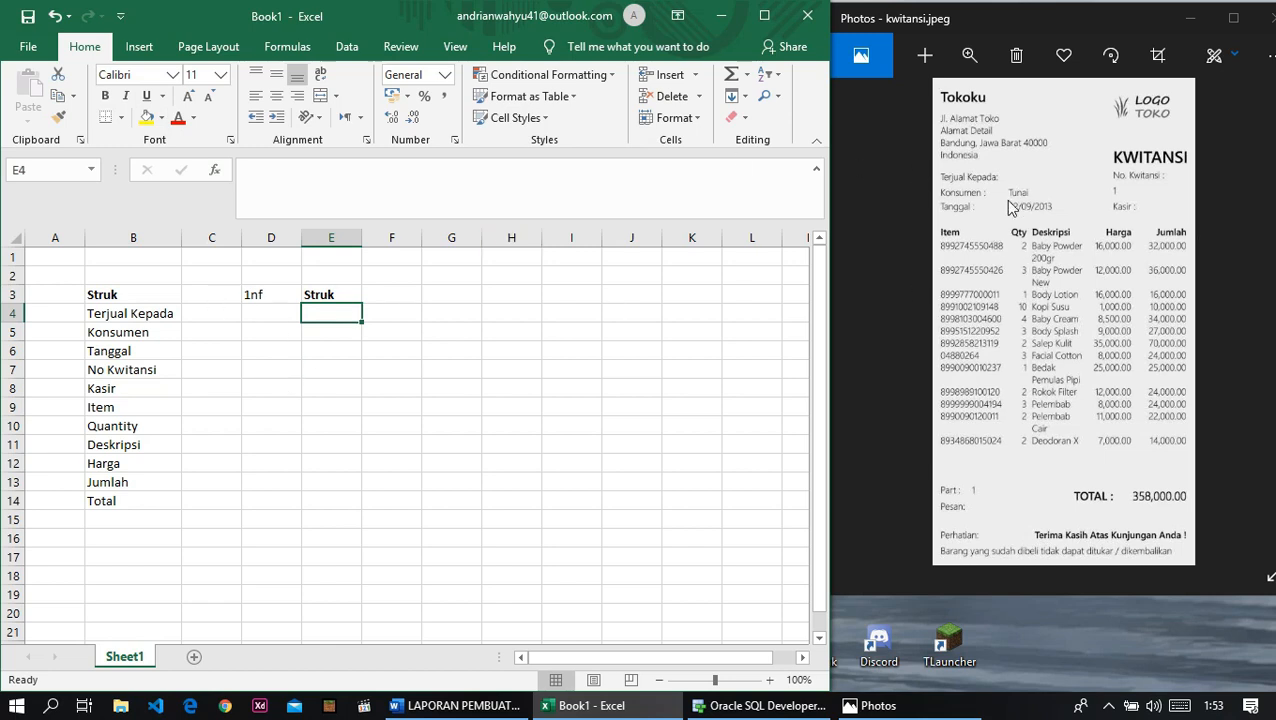
Step: Copy "Terjual Kepada", "Konsumen" and "Tanggal" from column B into cells E4 to E6
click(163, 312)
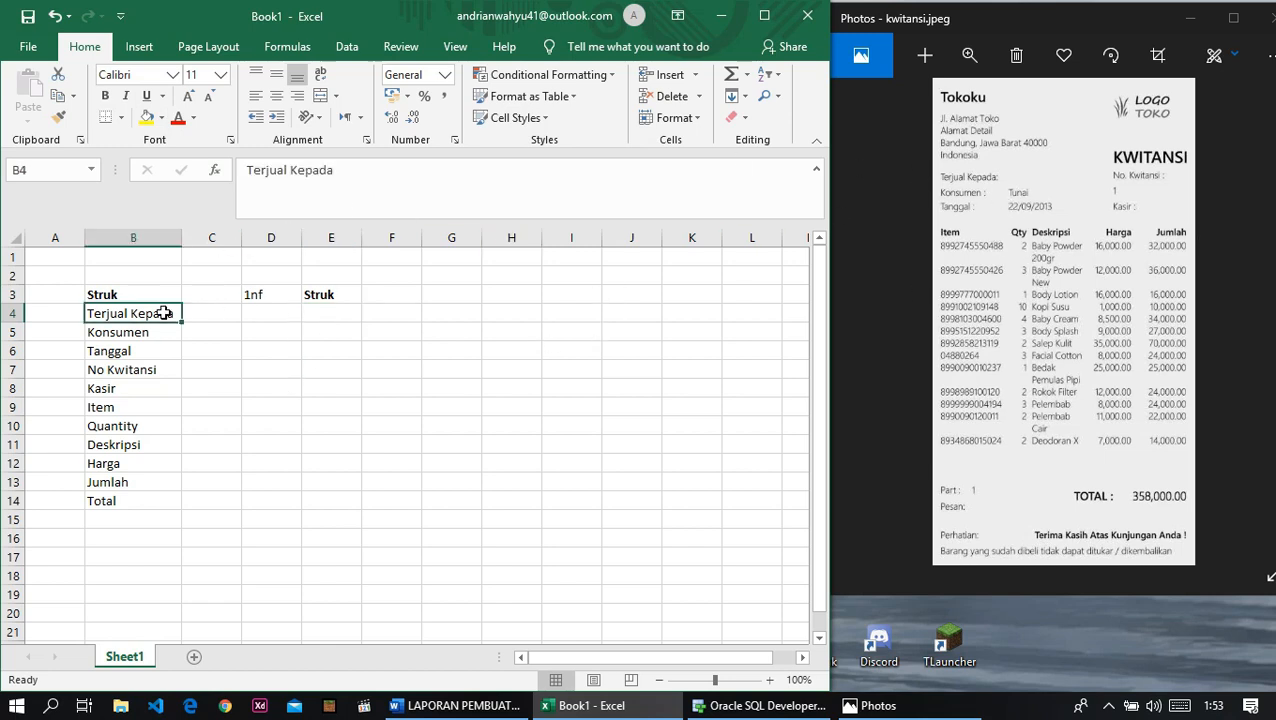
key(ctrl+c)
click(335, 316)
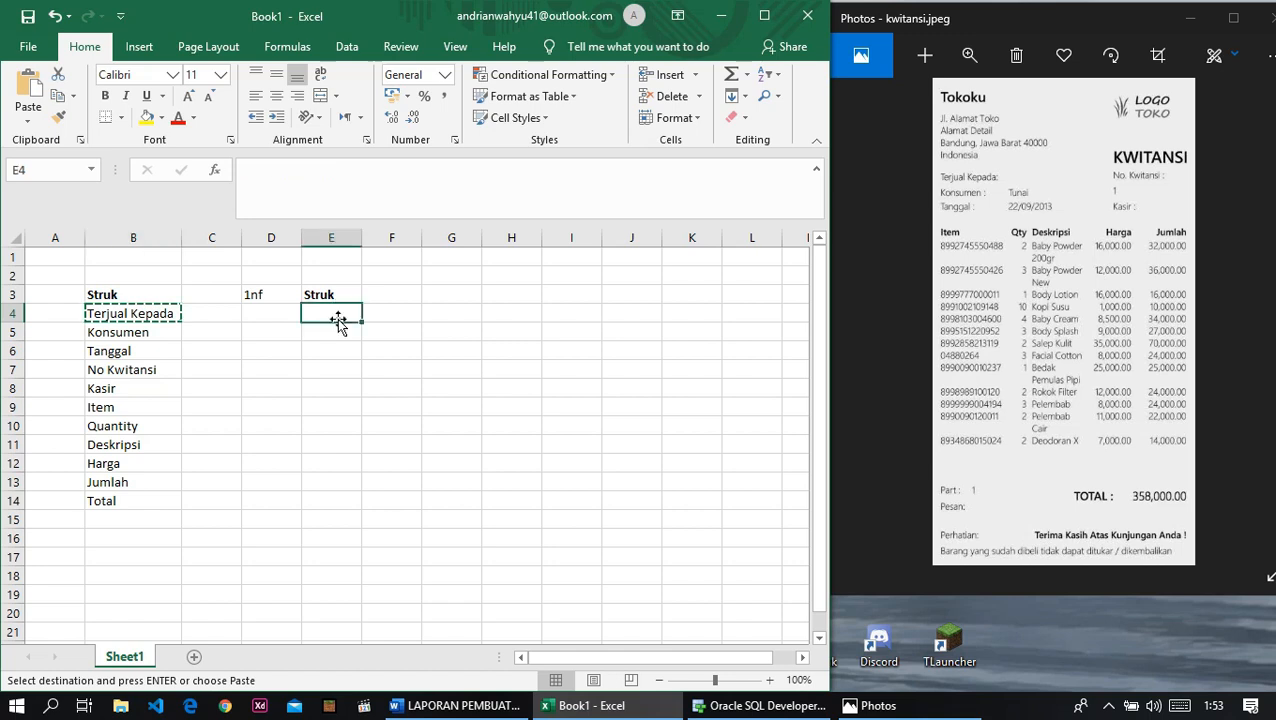
key(ctrl+v)
click(158, 336)
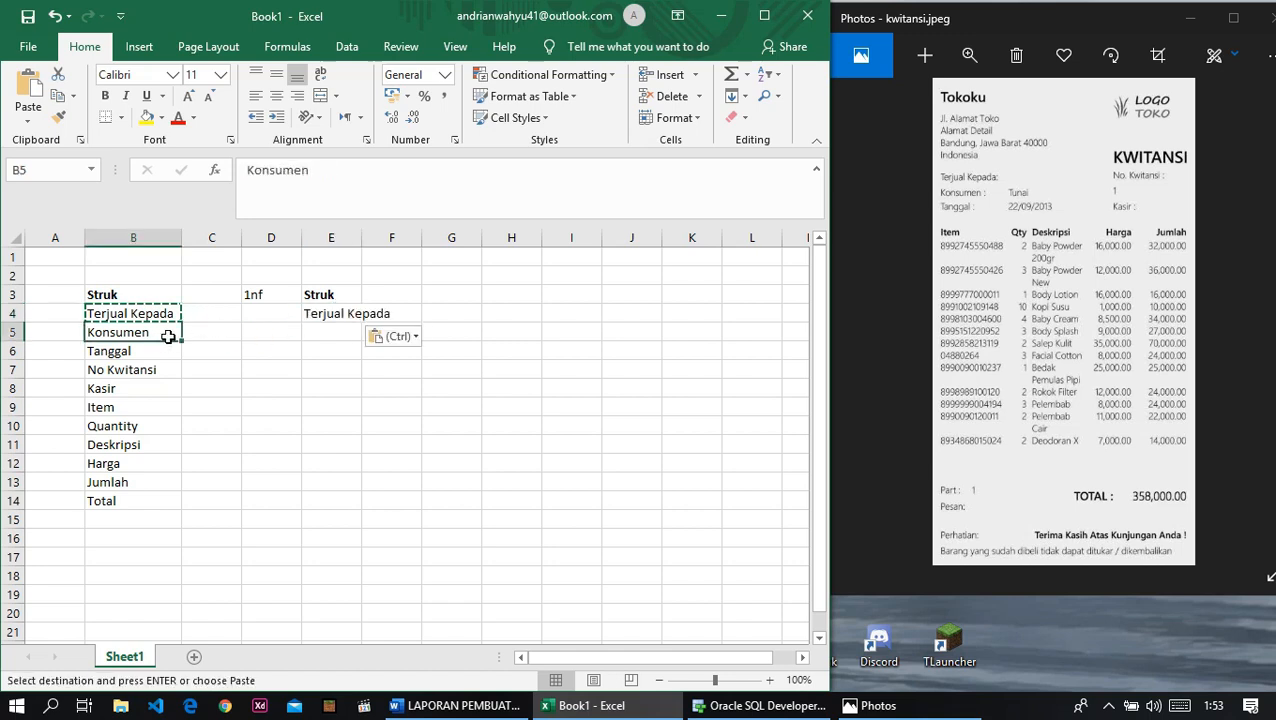
key(ctrl+c)
click(334, 333)
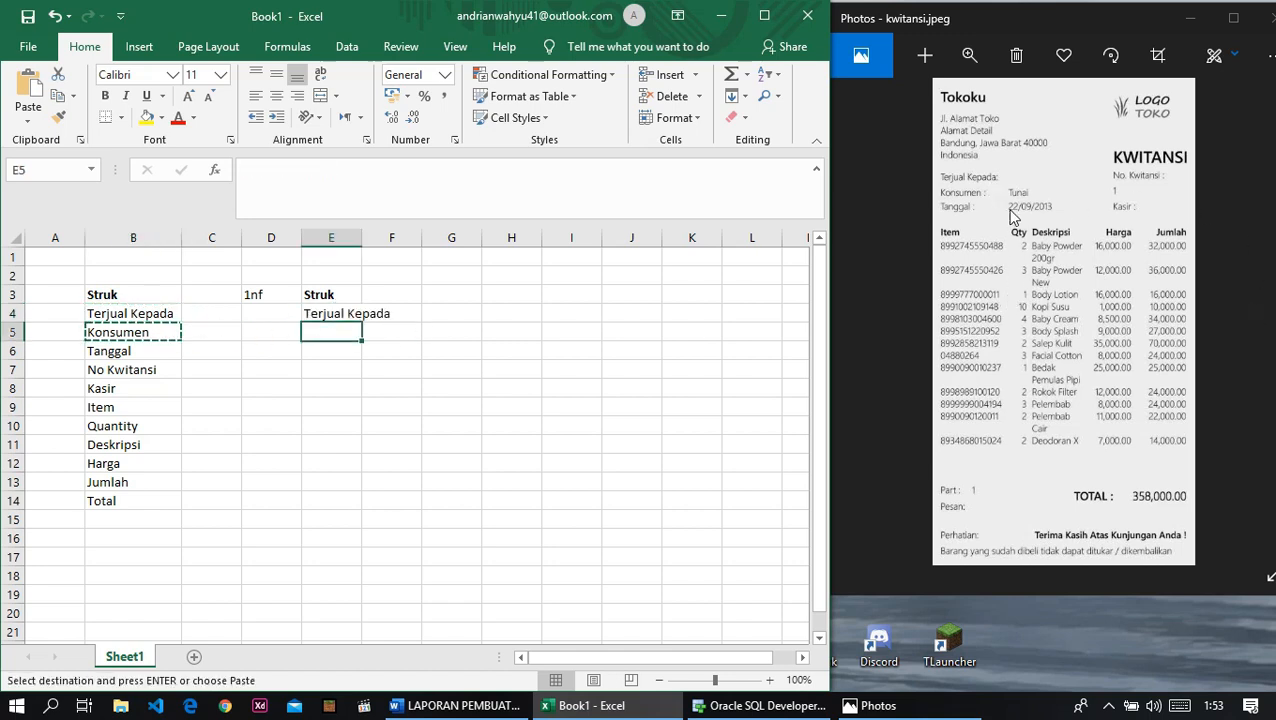
key(ctrl+v)
click(101, 356)
key(ctrl+c)
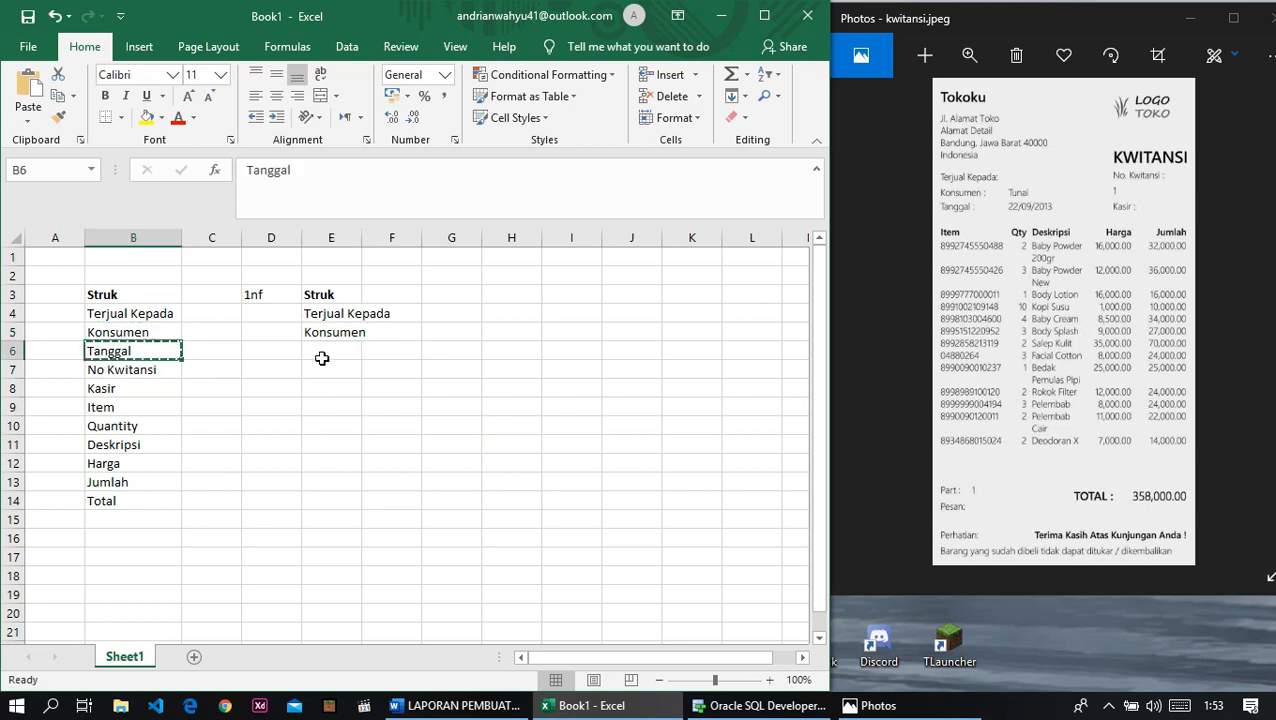
click(351, 351)
key(ctrl+v)
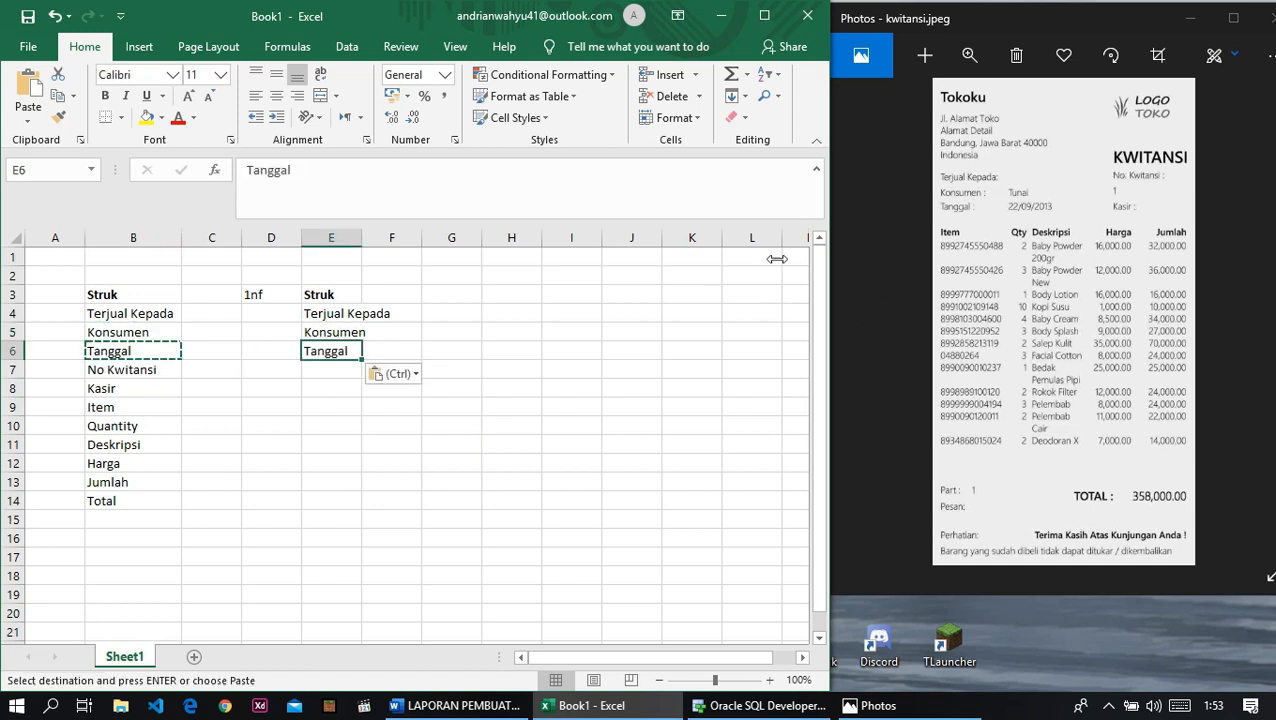
Step: Copy "No Kwitansi" and "Kasir" from B7:B8 into cells E7 and E8
click(133, 372)
ctrl+click(130, 391)
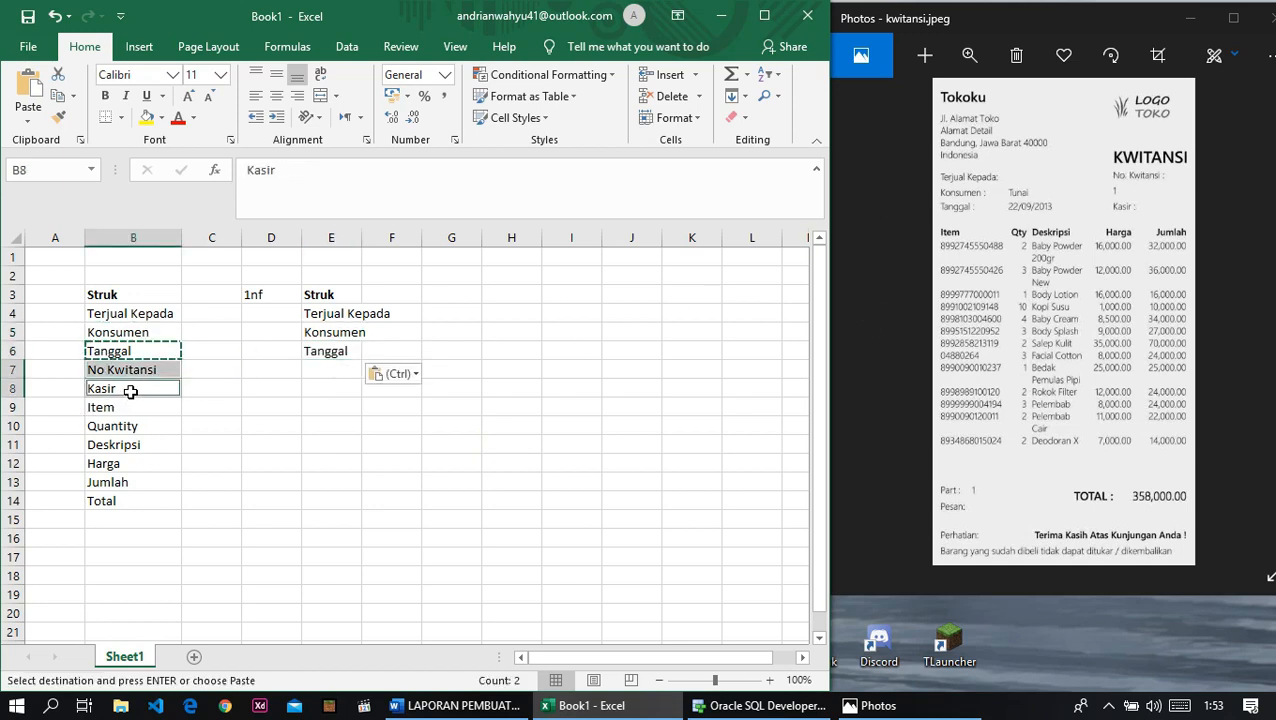
key(ctrl+c)
click(336, 370)
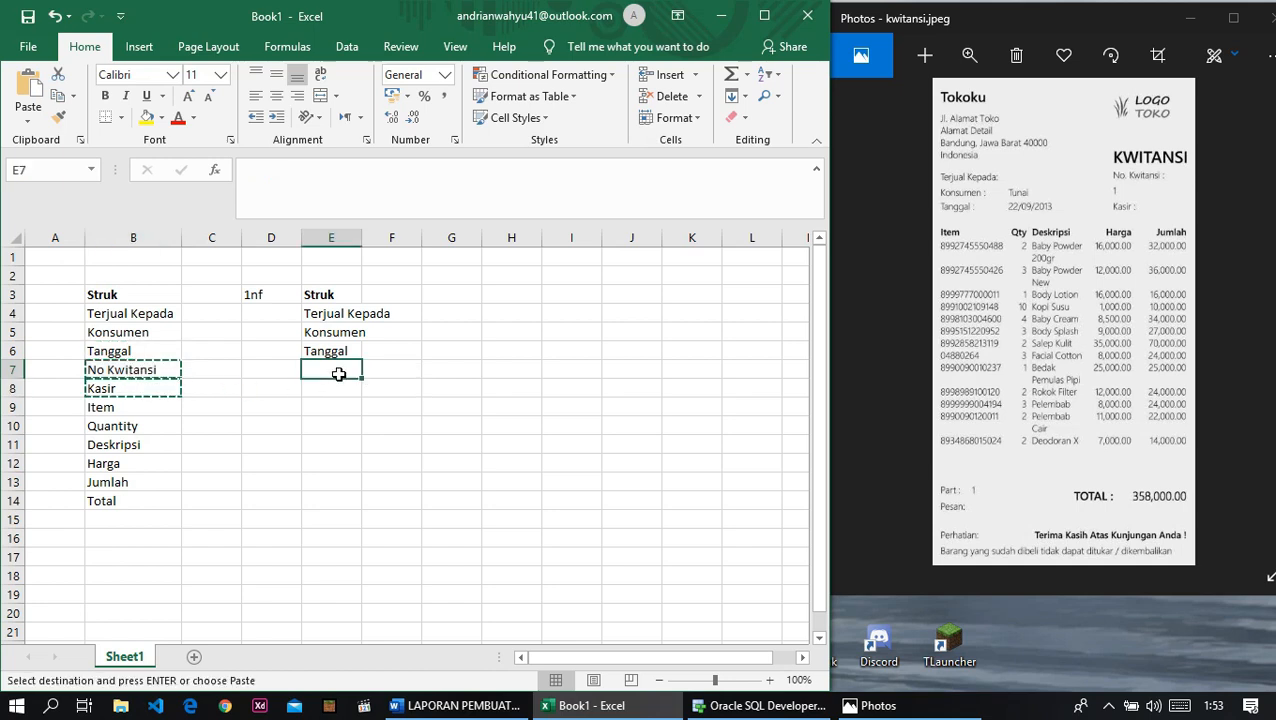
key(ctrl+v)
click(382, 442)
Step: Copy the attributes "Item" through "Jumlah" from B9:B13 into a separate list starting at cell H4
click(134, 409)
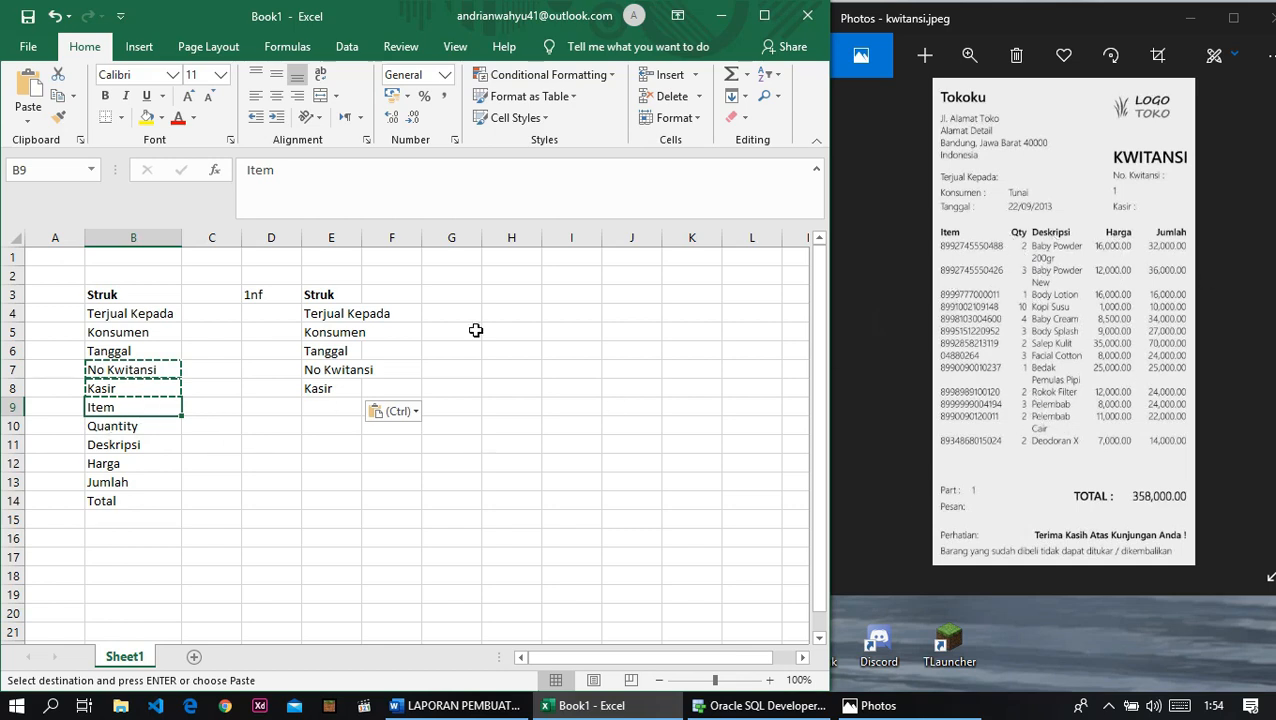
click(106, 424)
click(127, 406)
click(112, 392)
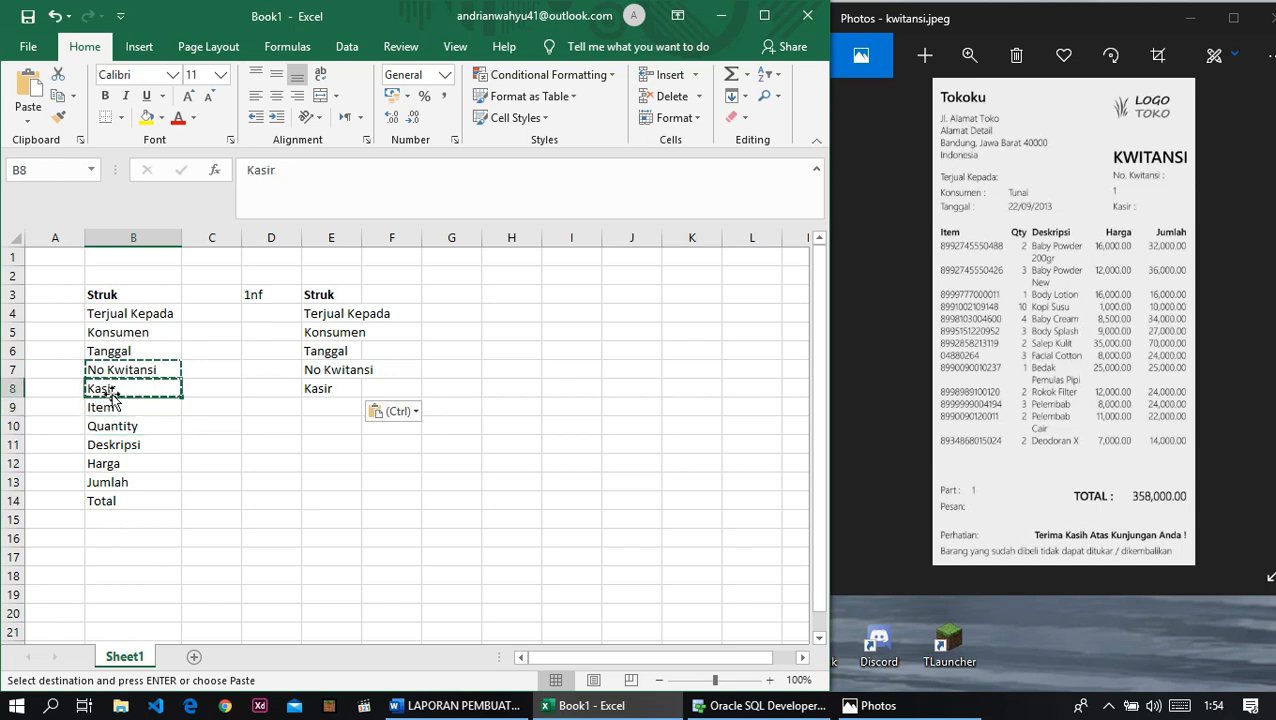
drag(106, 407, 131, 481)
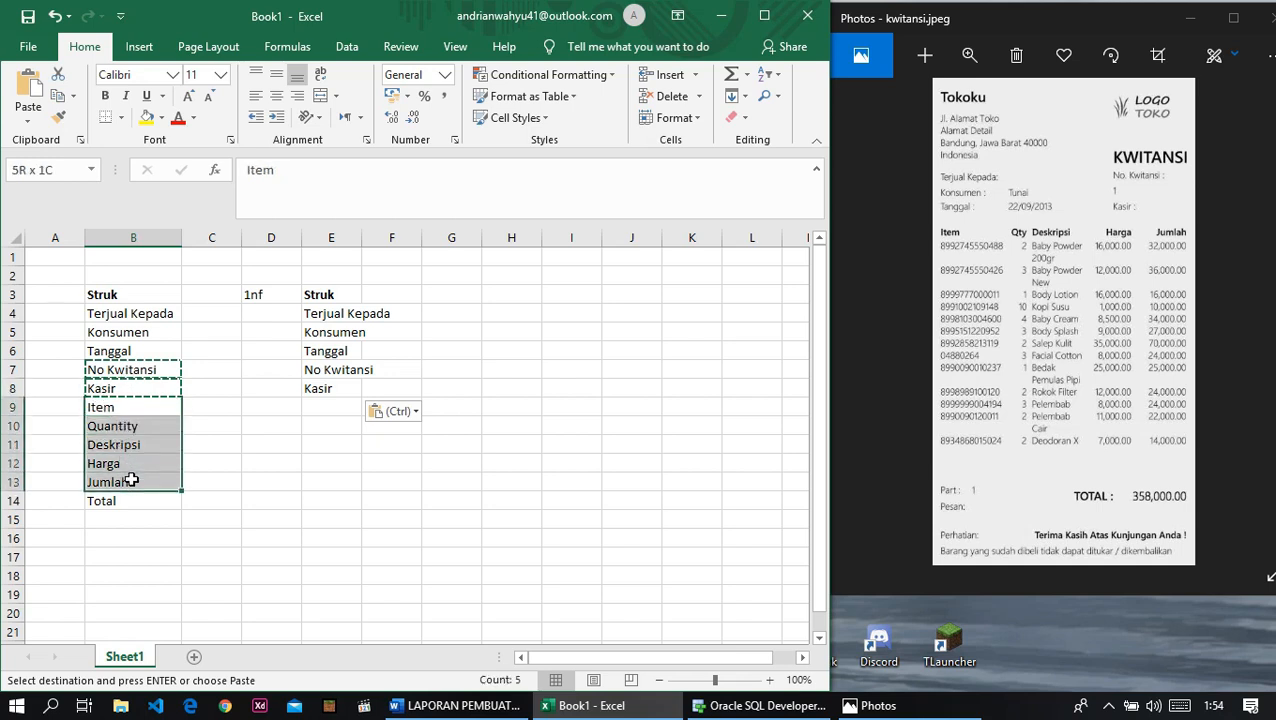
click(131, 481)
drag(128, 403, 140, 482)
key(ctrl+c)
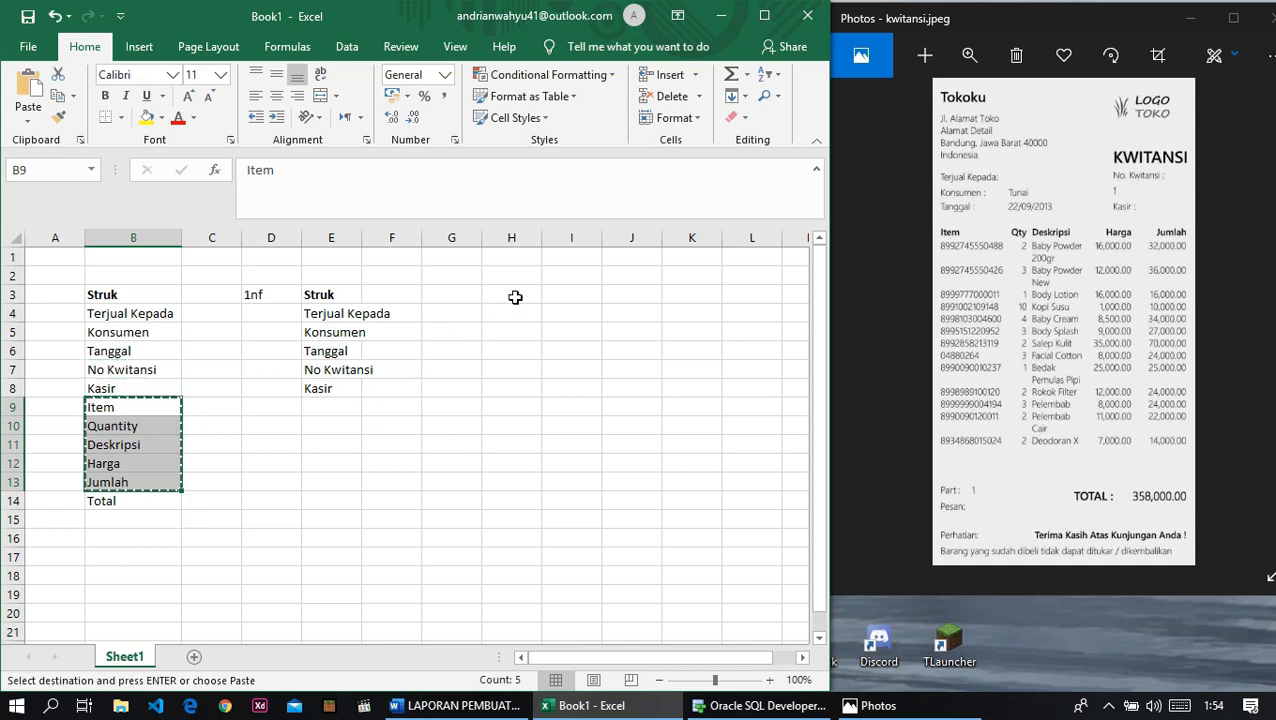
click(516, 315)
key(ctrl+v)
key(Right)
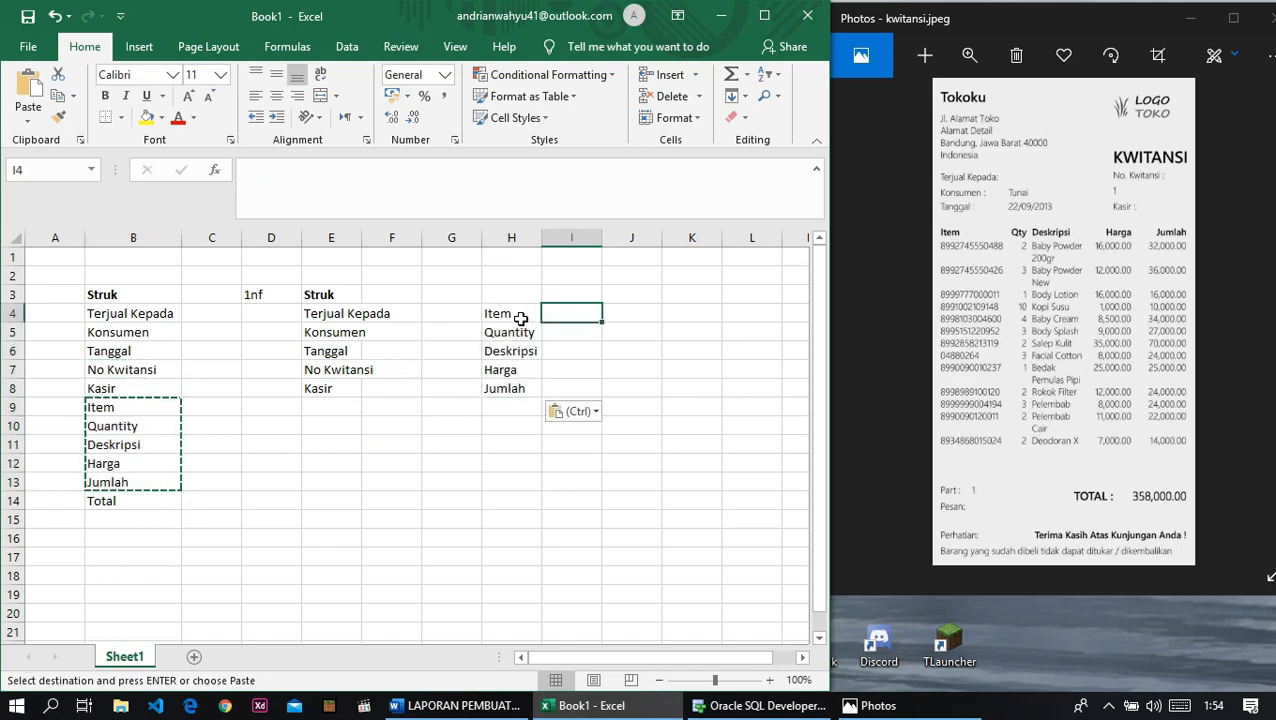
double_click(519, 317)
click(514, 402)
drag(498, 313, 520, 390)
click(587, 322)
double_click(508, 302)
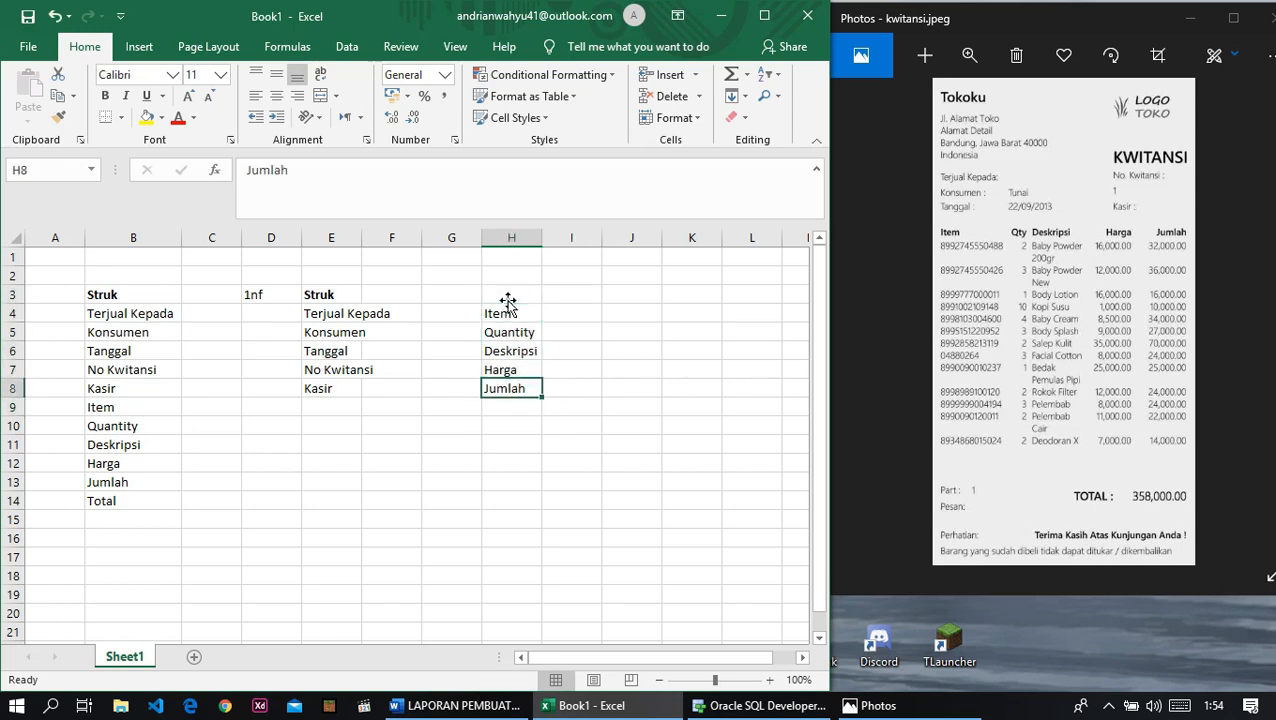
click(517, 317)
click(522, 372)
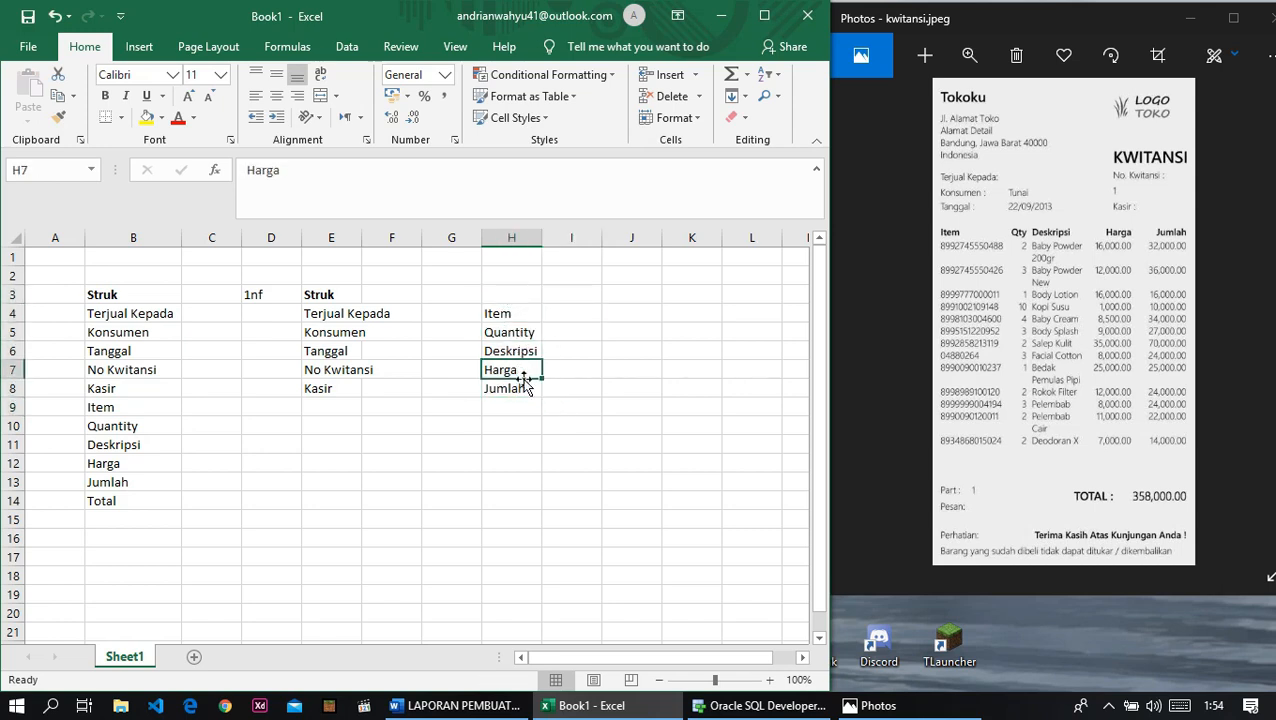
Step: Enter the heading "BARANG" in cell H3 above the item attributes and make it bold
click(503, 297)
double_click(504, 297)
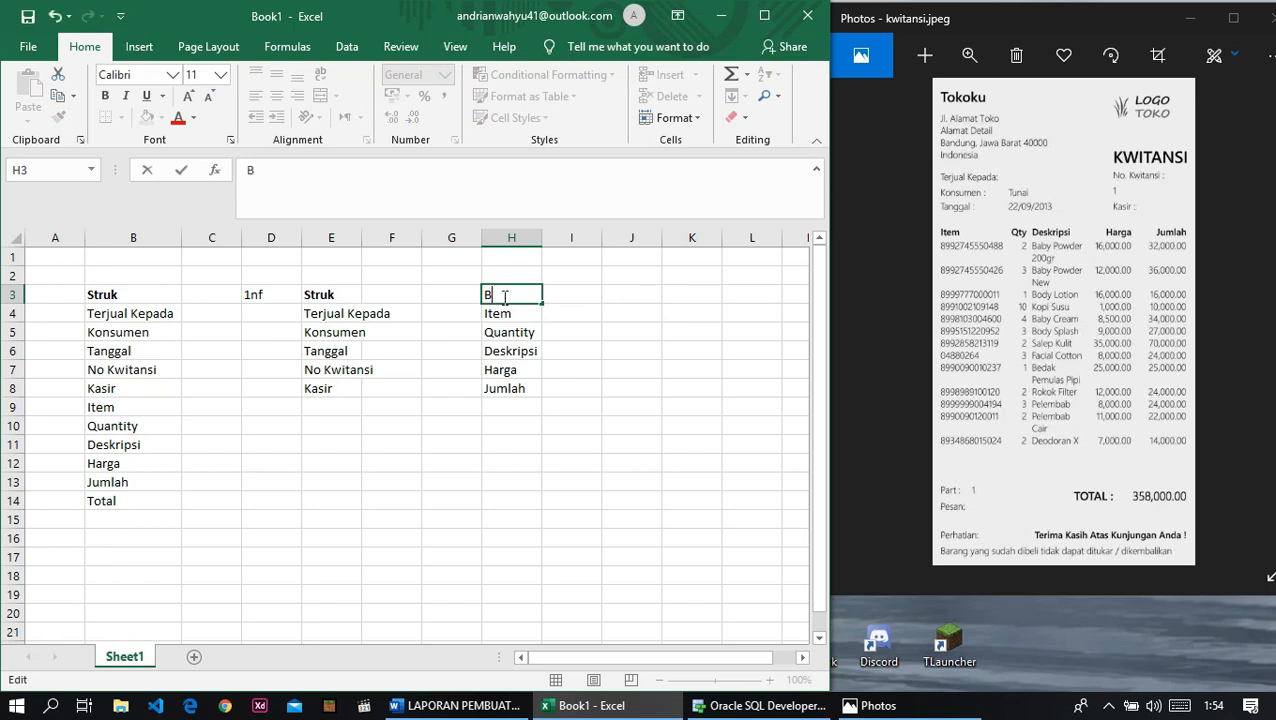
text(ARANG)
click(530, 368)
click(495, 294)
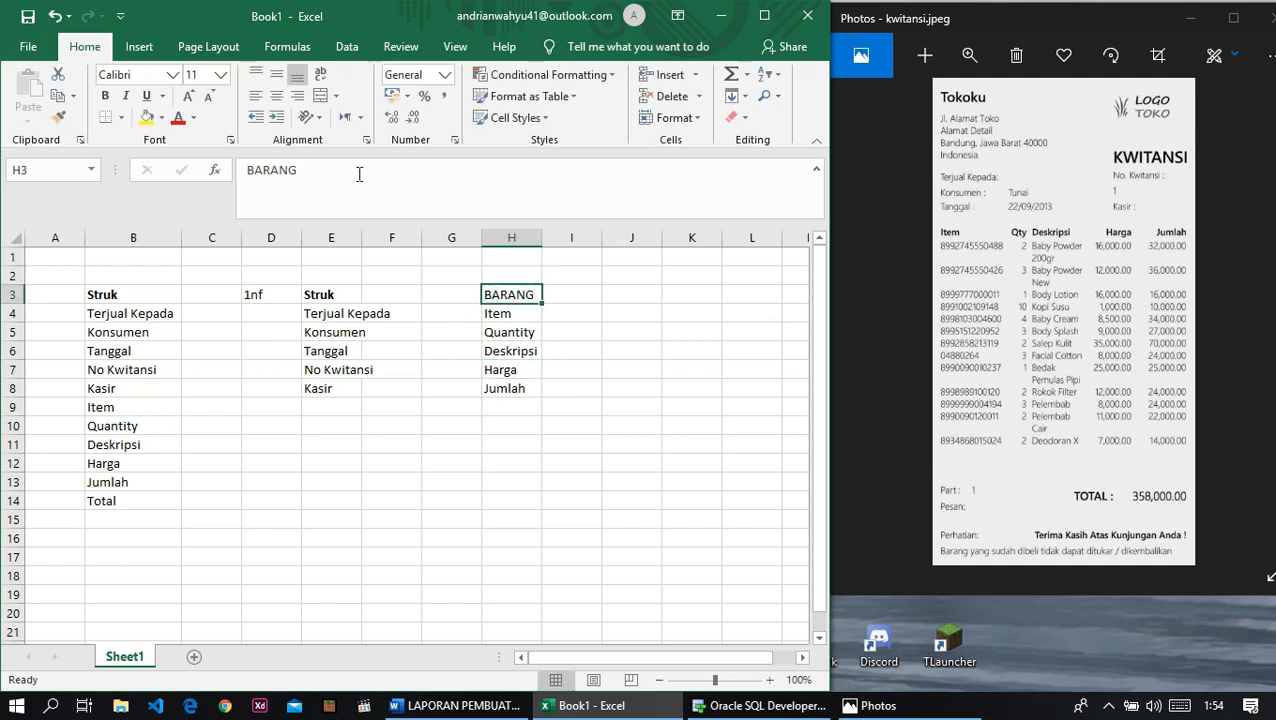
click(107, 97)
click(571, 333)
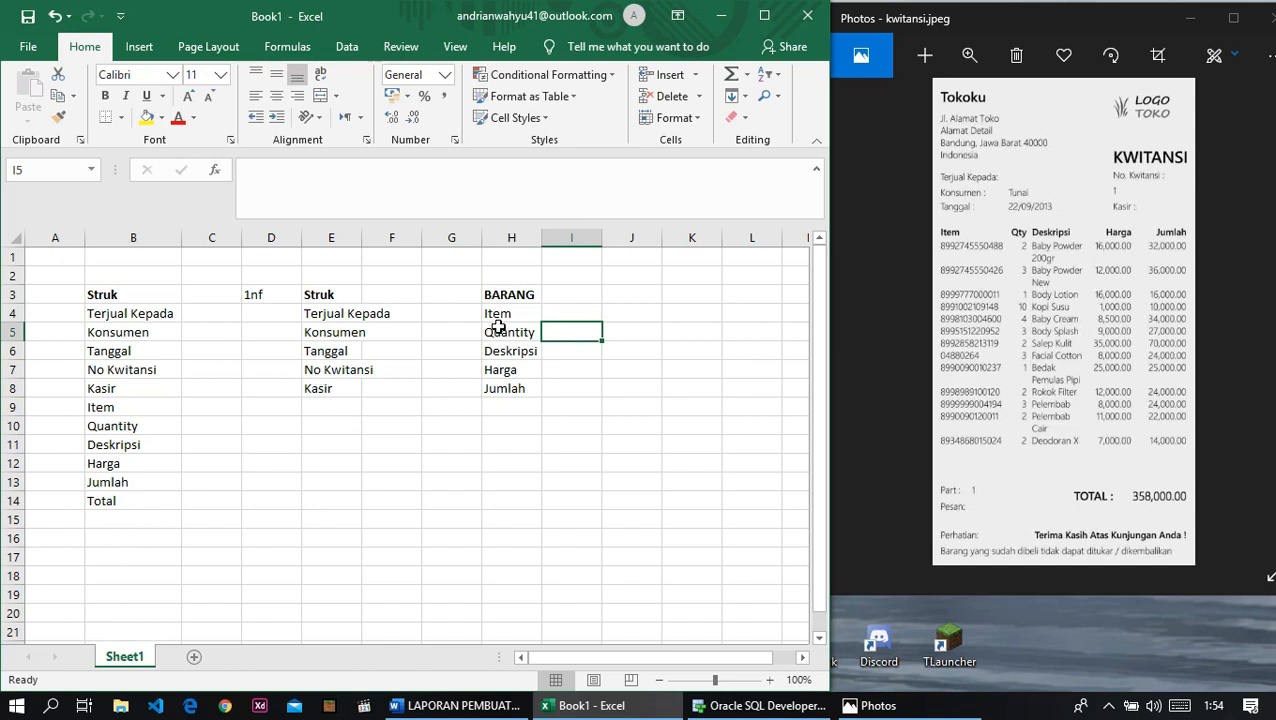
Step: Add "Total" in cell E9 at the end of the 1nf "Struk" list
click(358, 405)
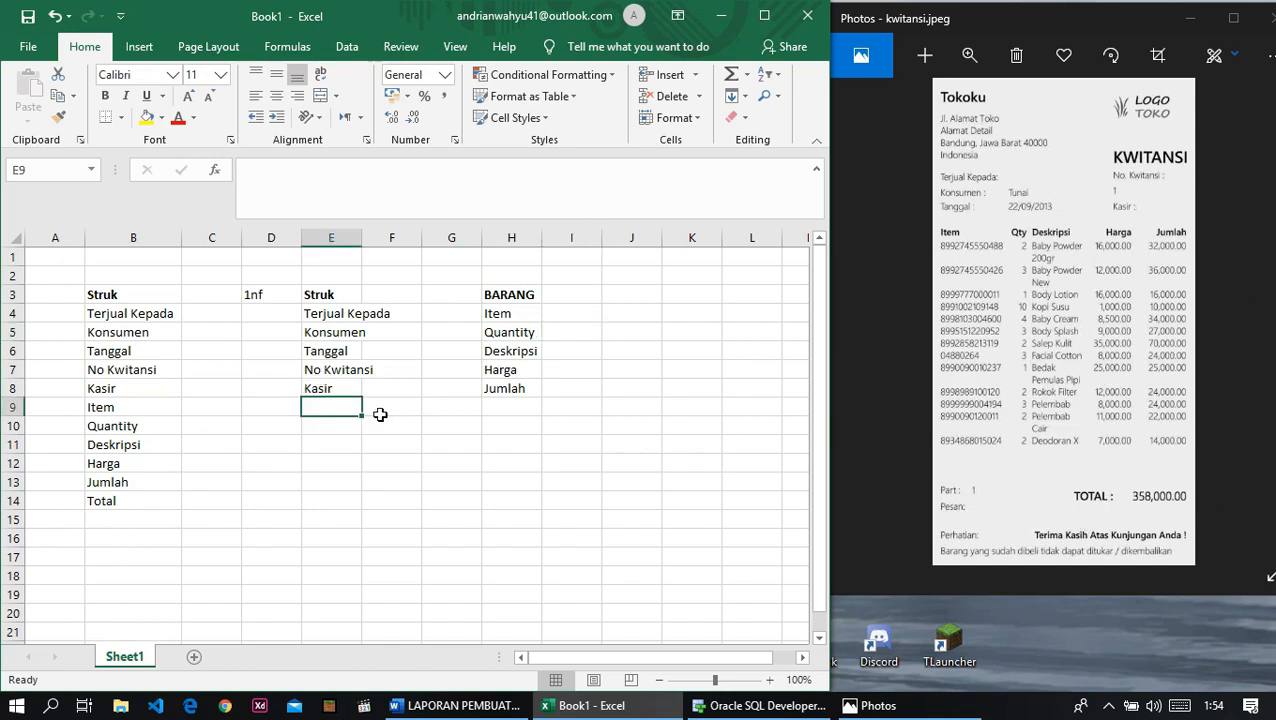
text(tal)
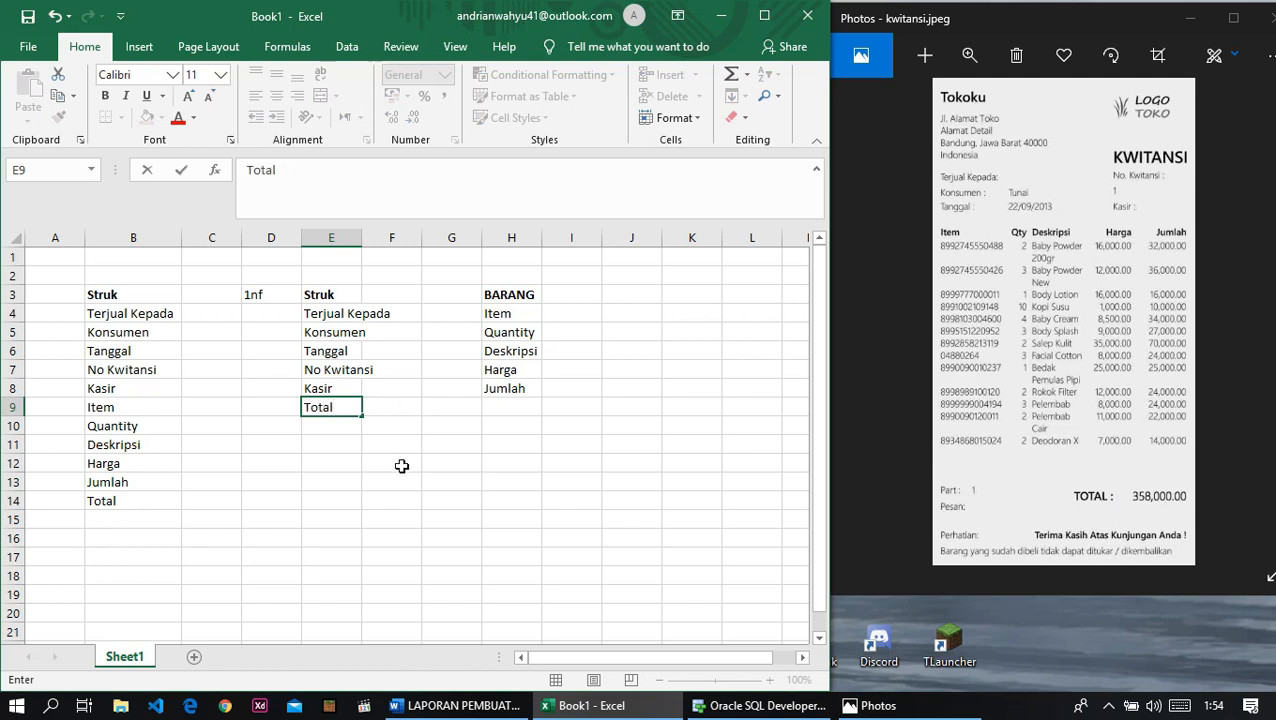
click(401, 466)
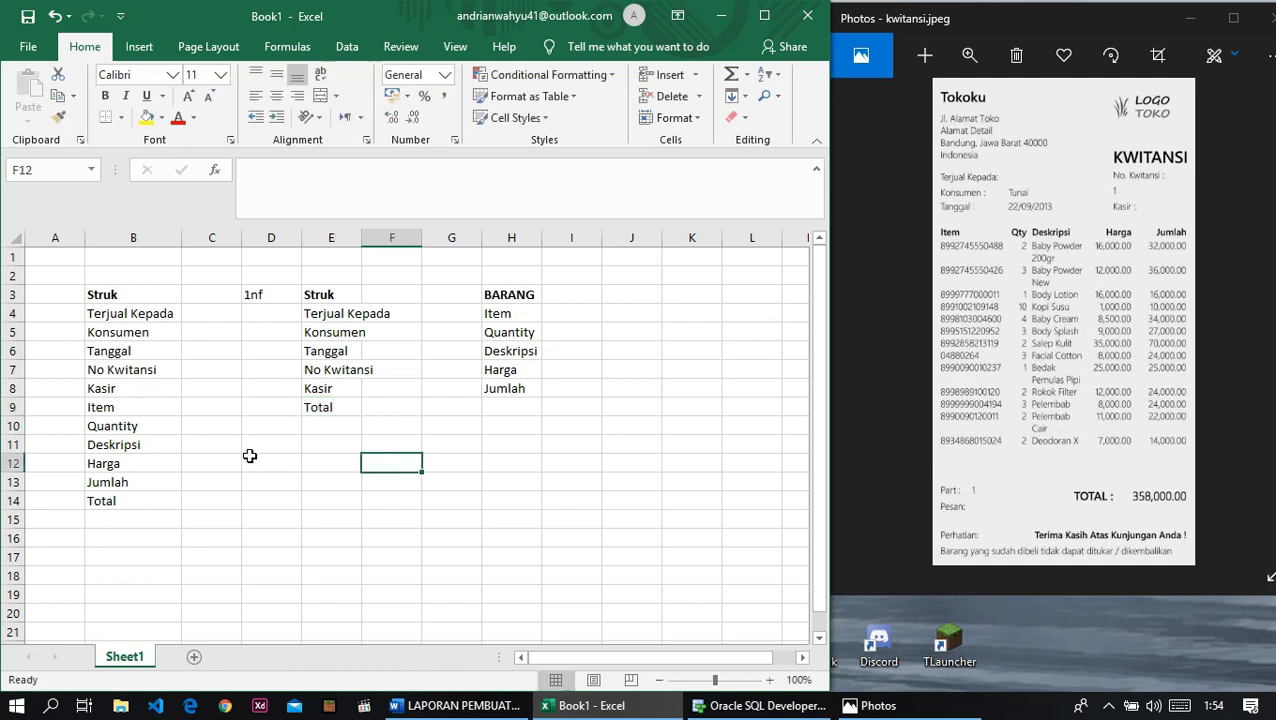
Step: Enter the label "2nf" in cell D11 below the 1nf section
click(254, 450)
text(2nf)
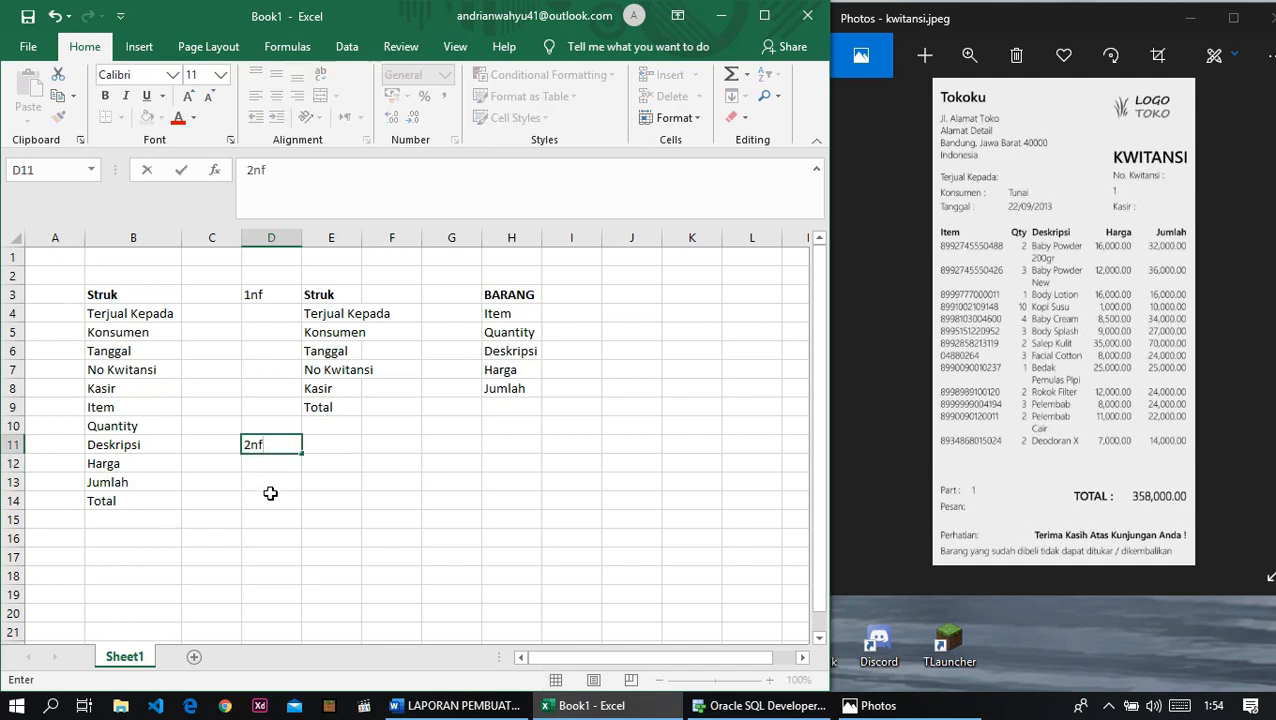
click(395, 453)
Step: Copy the bold "Struk" heading from E3 into cell E11 of the 2nf section
click(318, 440)
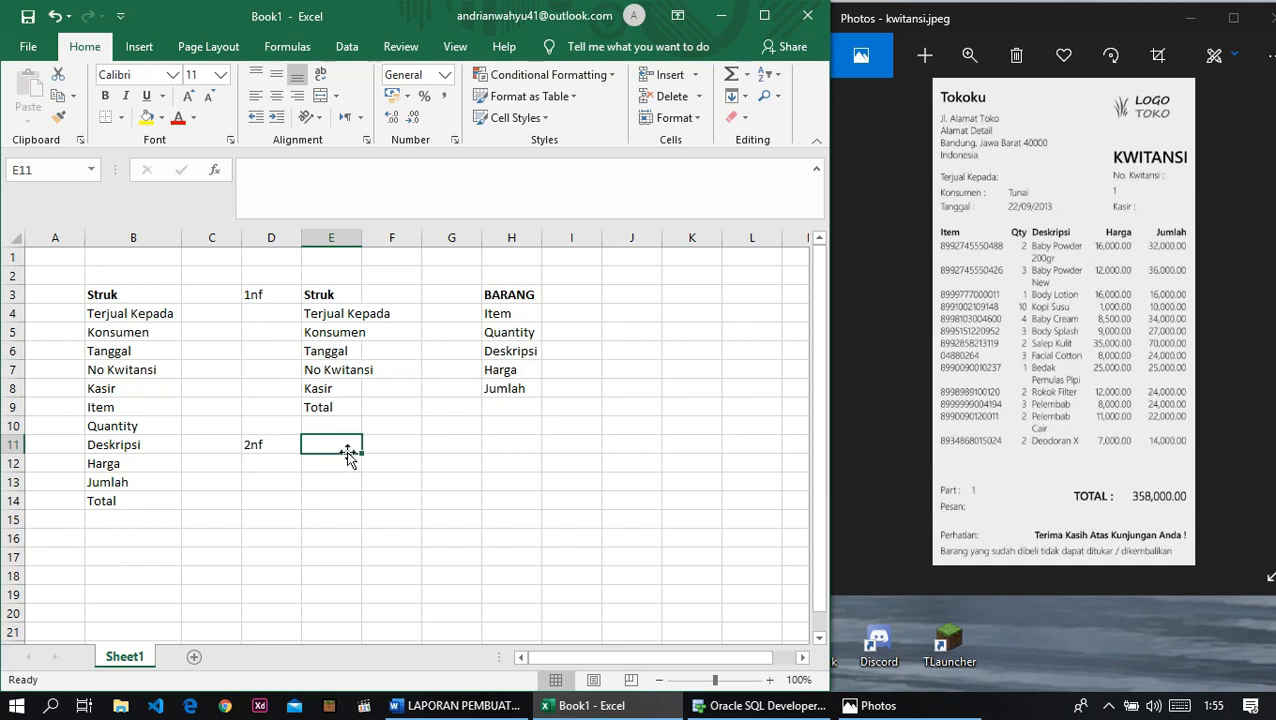
click(333, 294)
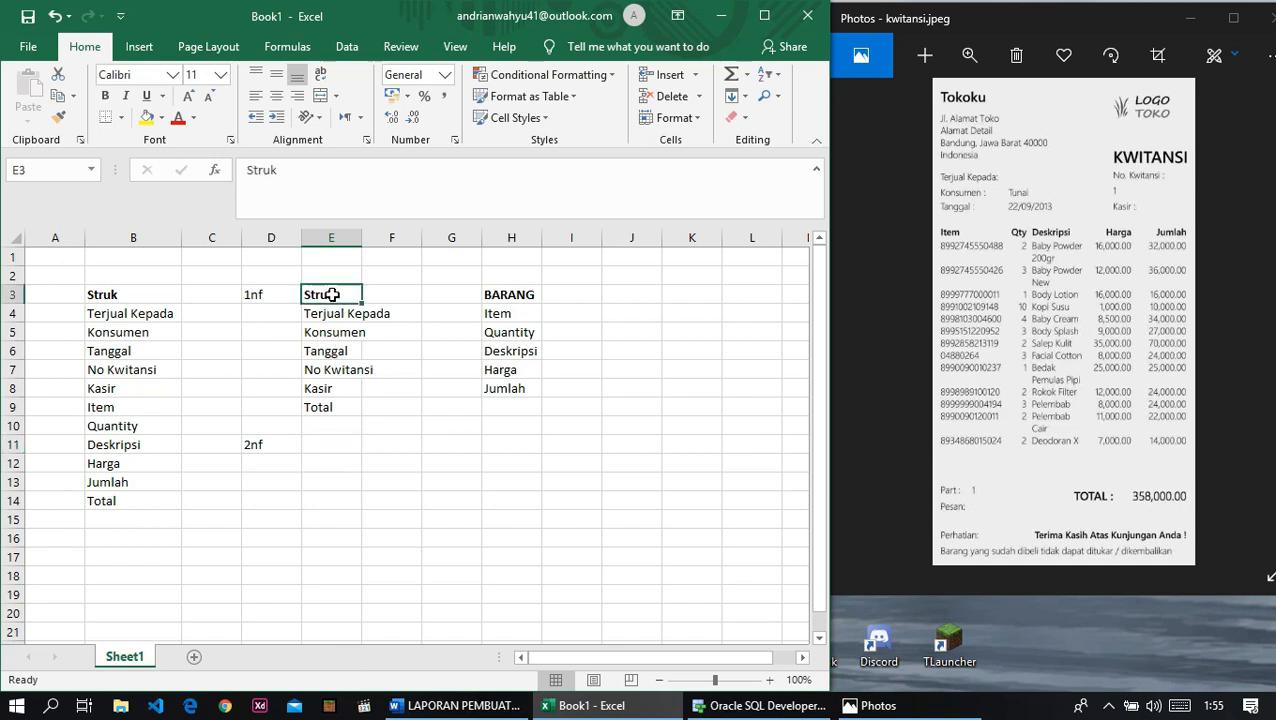
key(ctrl+c)
click(339, 444)
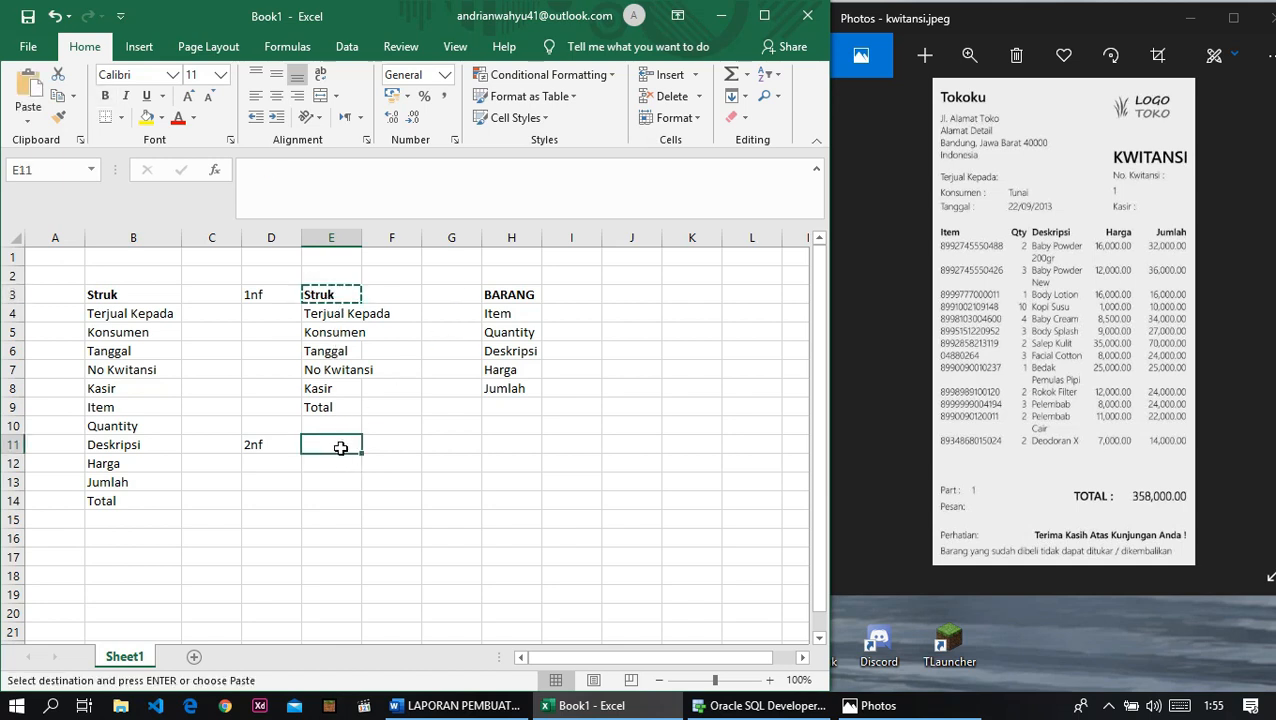
key(ctrl+v)
Step: Copy the bold "BARANG" heading from H3 into cell H11 of the 2nf section
click(510, 295)
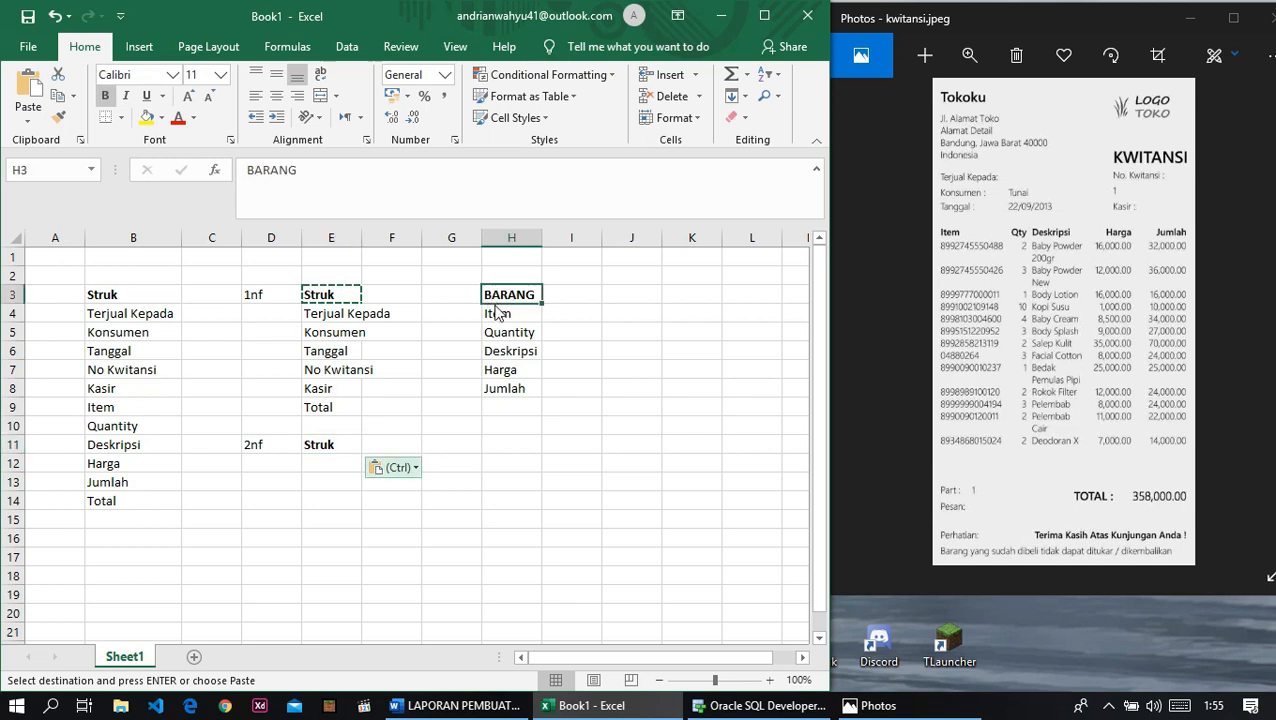
key(ctrl)
key(ctrl)
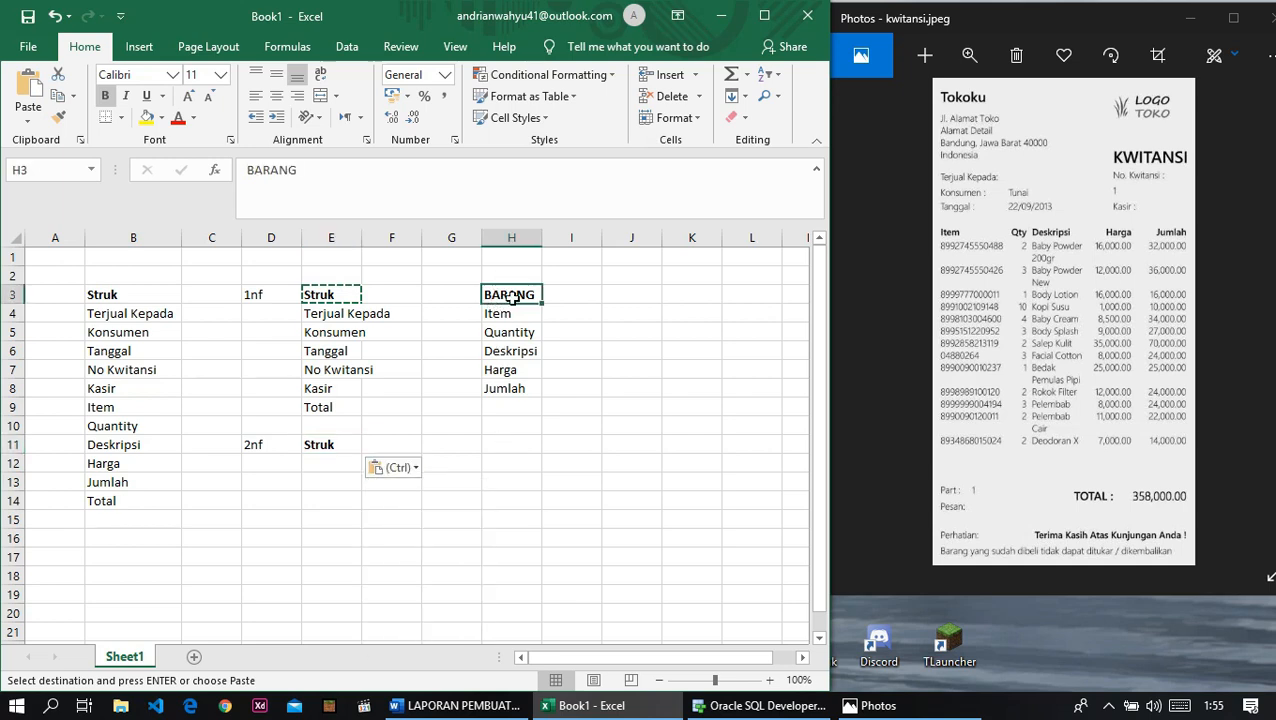
key(ctrl+c)
click(510, 444)
key(ctrl+v)
click(391, 518)
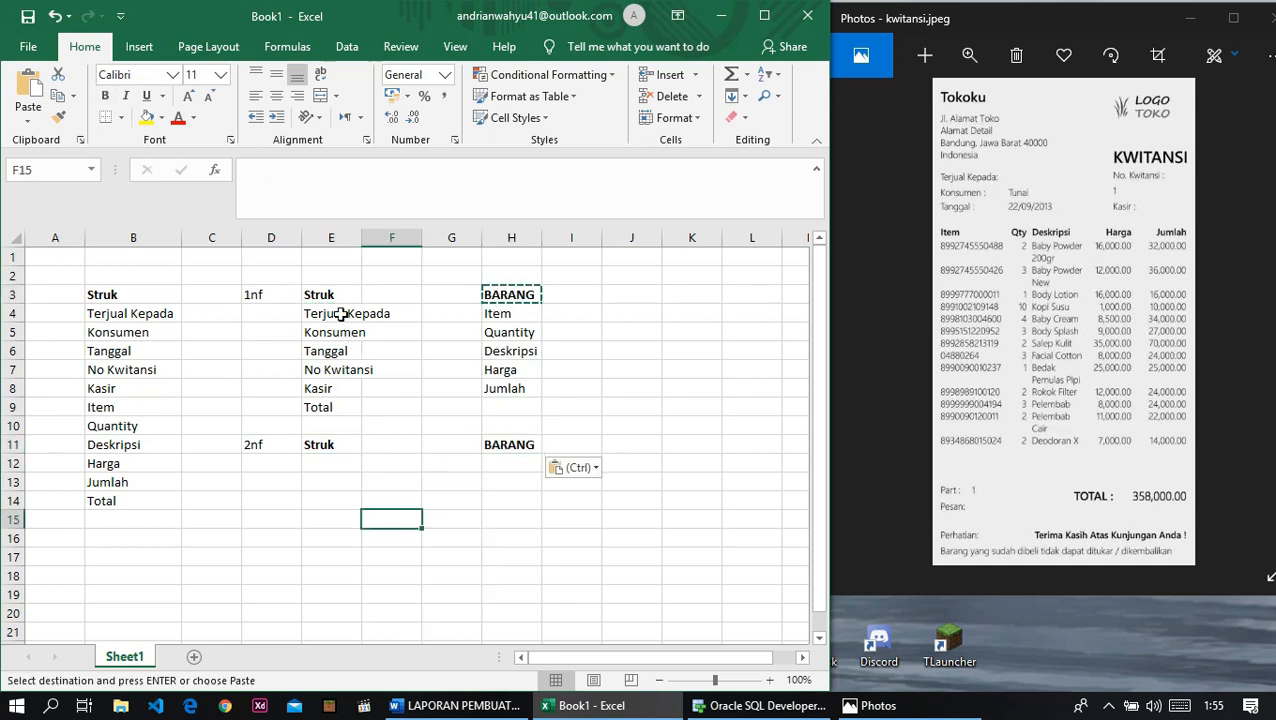
Step: Copy "No Kwitansi" from E7 into cell E12 of the 2nf Struk list and auto-fit the width of column E
click(341, 314)
click(330, 298)
click(340, 314)
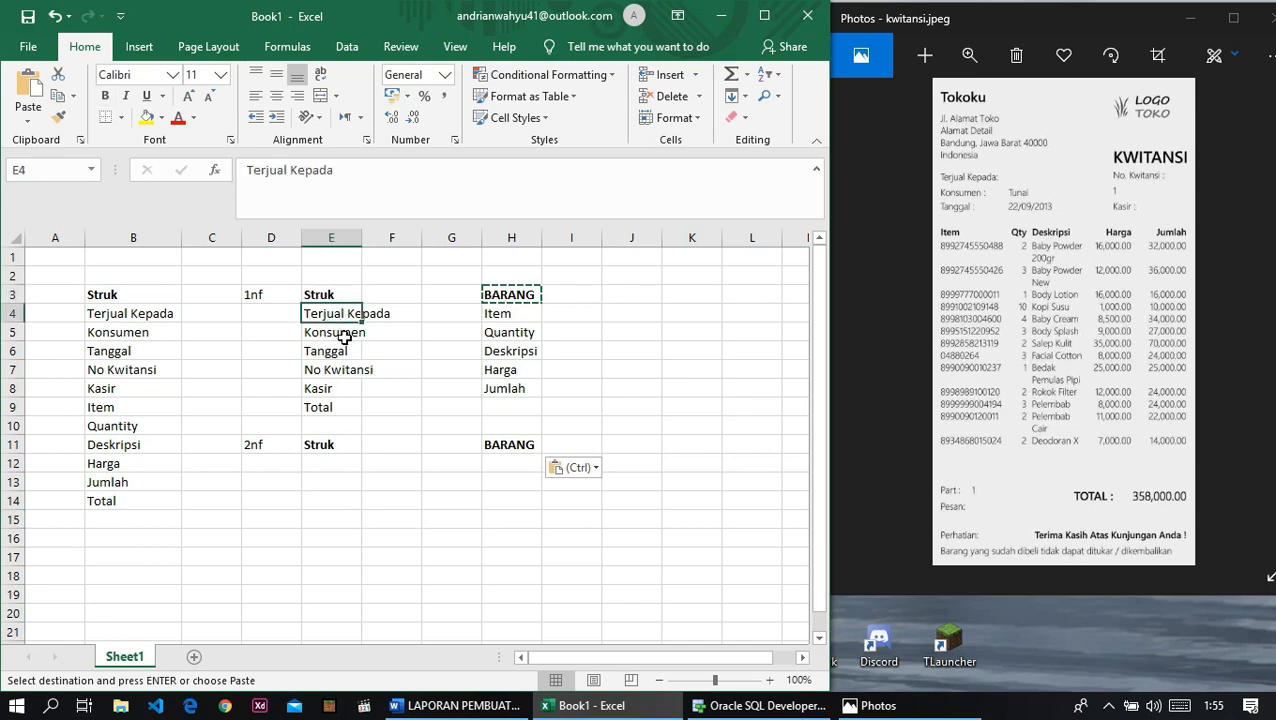
click(344, 338)
click(325, 353)
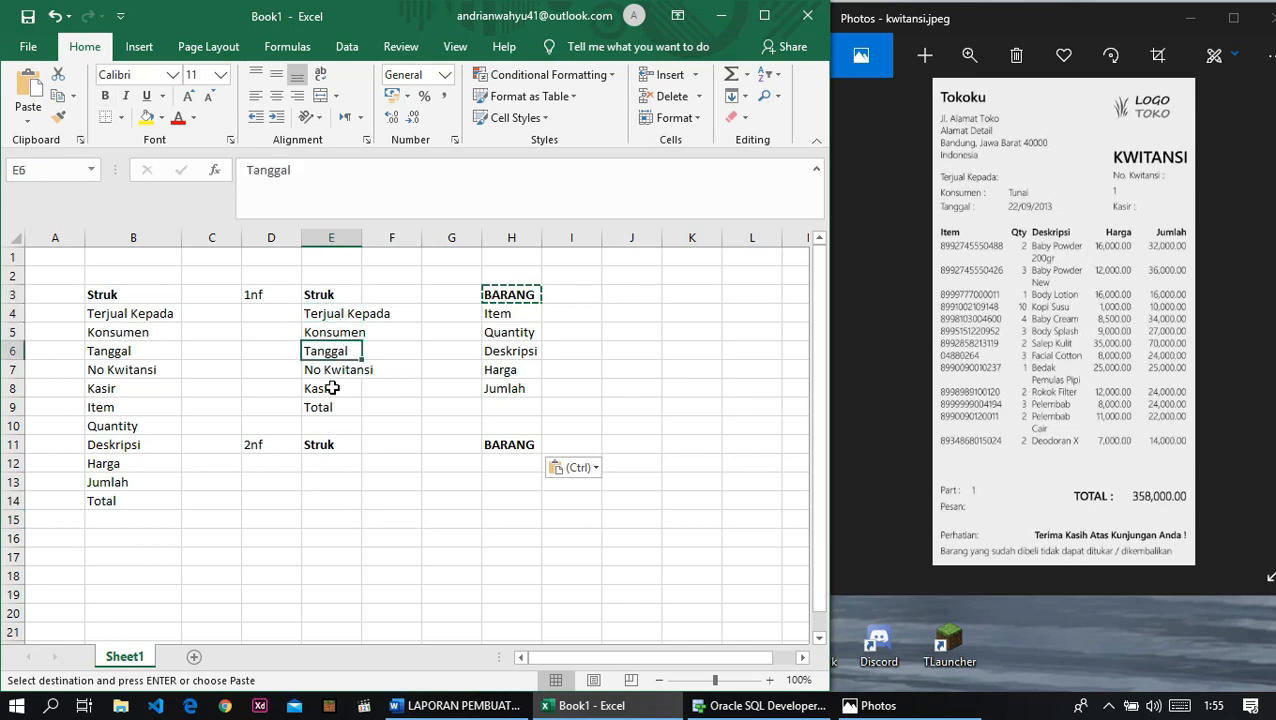
click(334, 370)
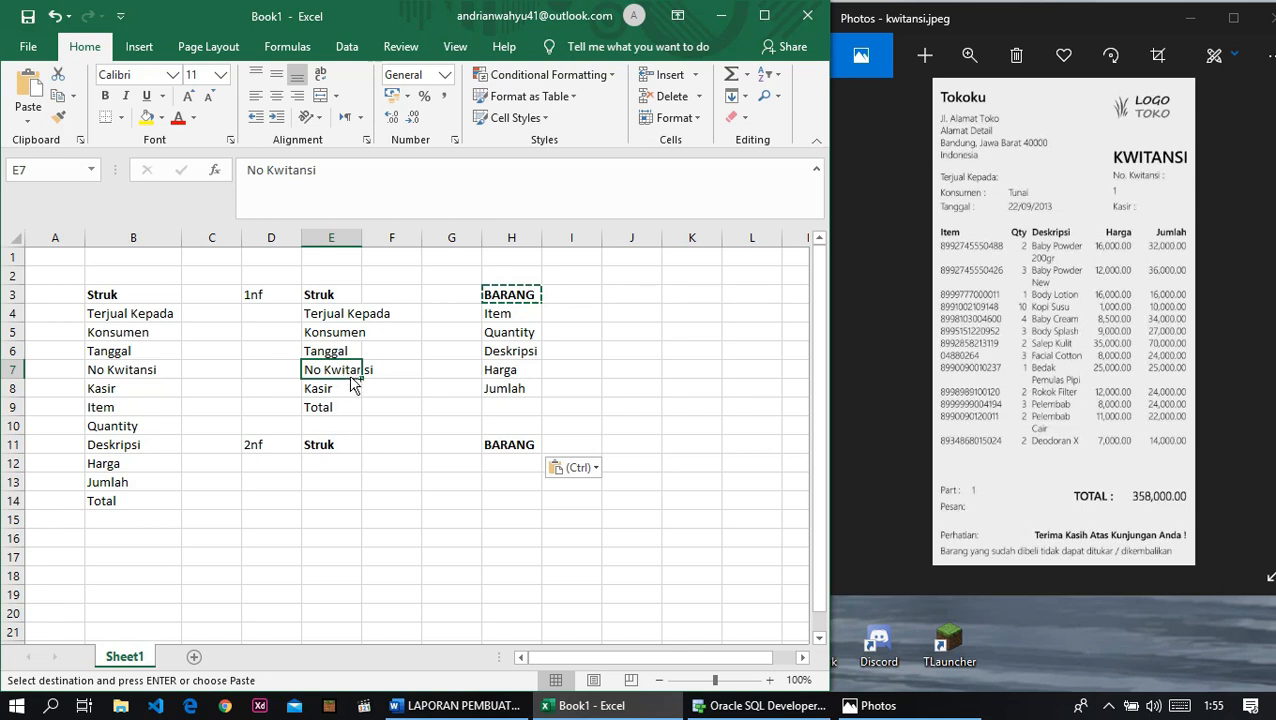
key(ctrl+c)
click(334, 465)
key(ctrl+v)
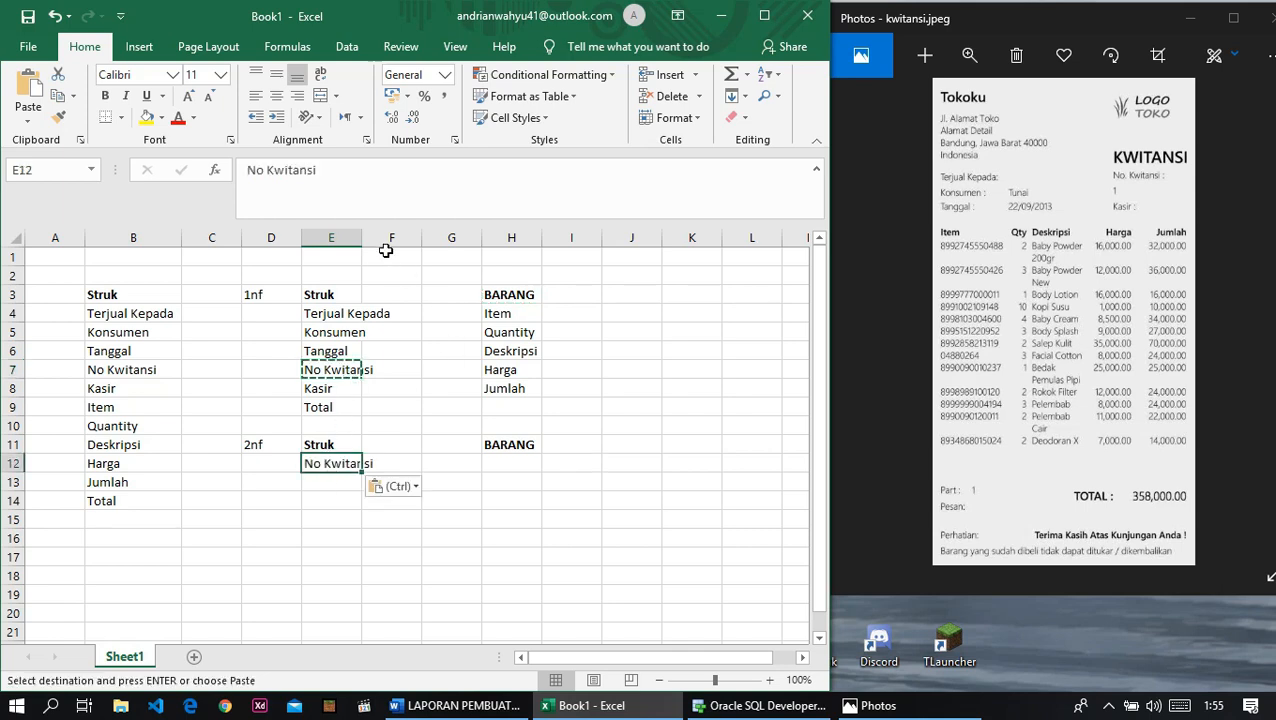
double_click(362, 236)
click(412, 442)
Step: Copy "Terjual Kepada" from E4 into cell J12 to start a separate list beside the 2nf BARANG table
click(359, 389)
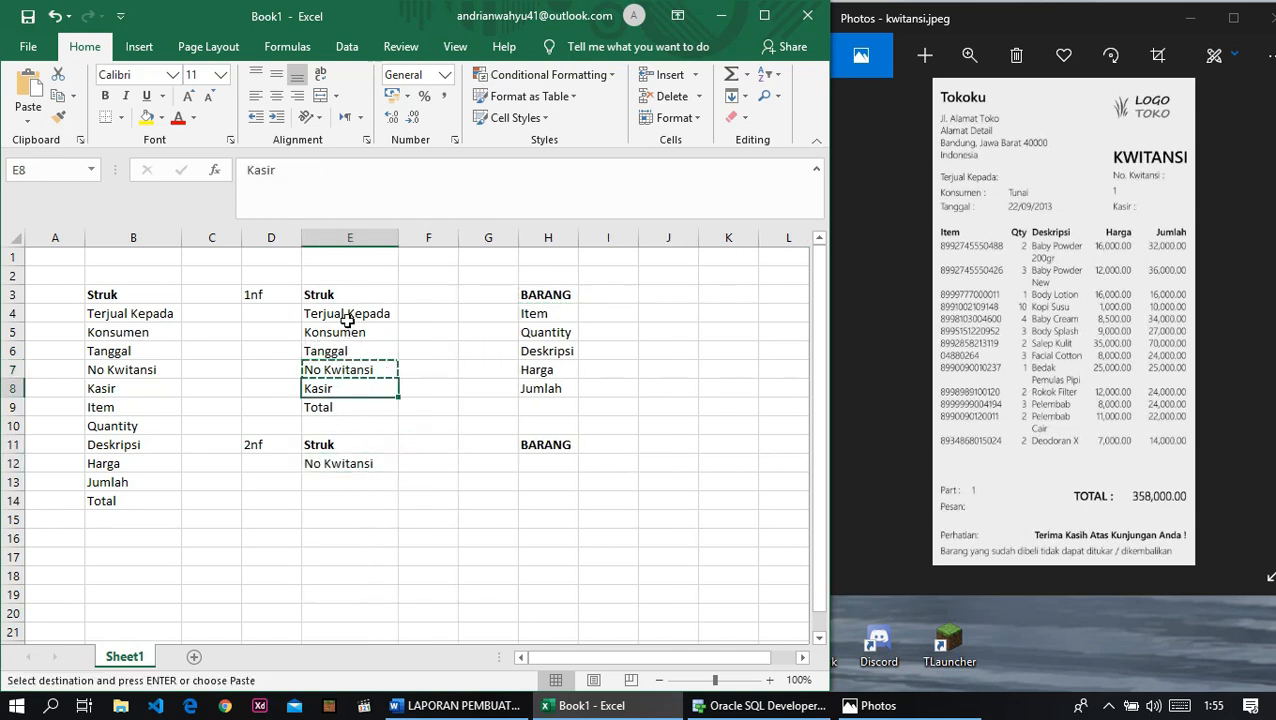
click(346, 316)
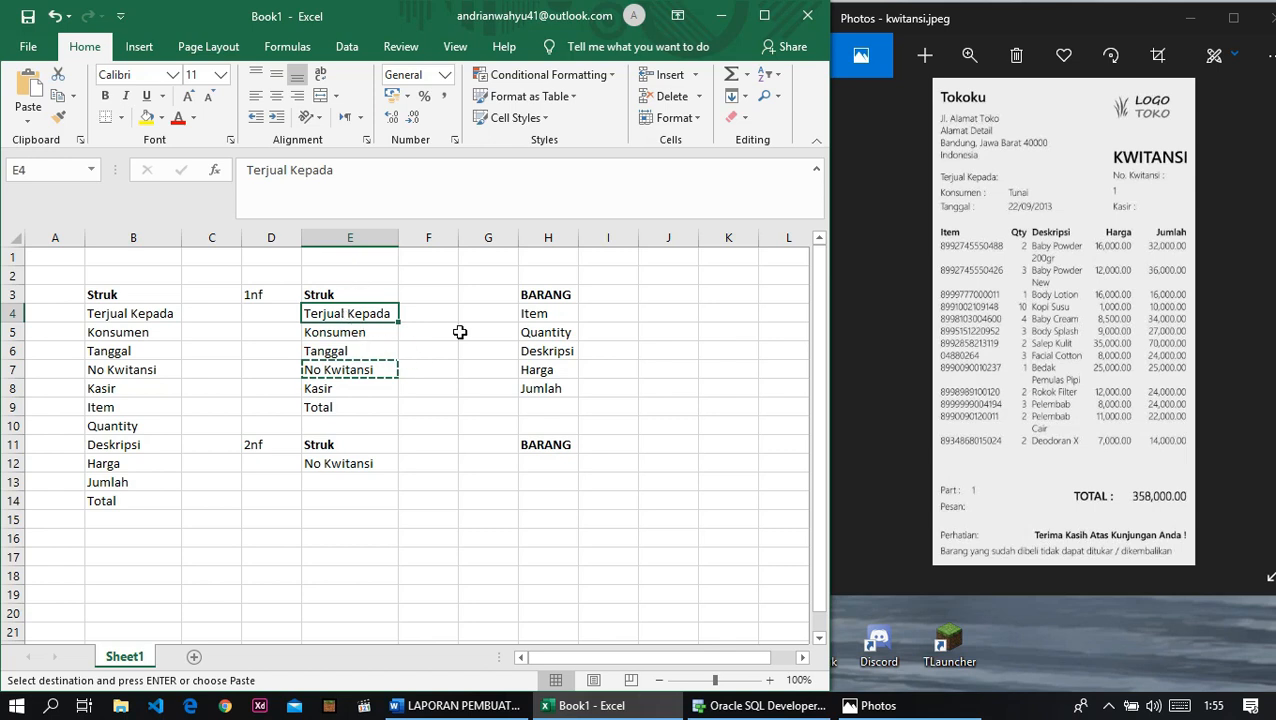
click(367, 337)
click(367, 313)
key(ctrl+c)
click(657, 463)
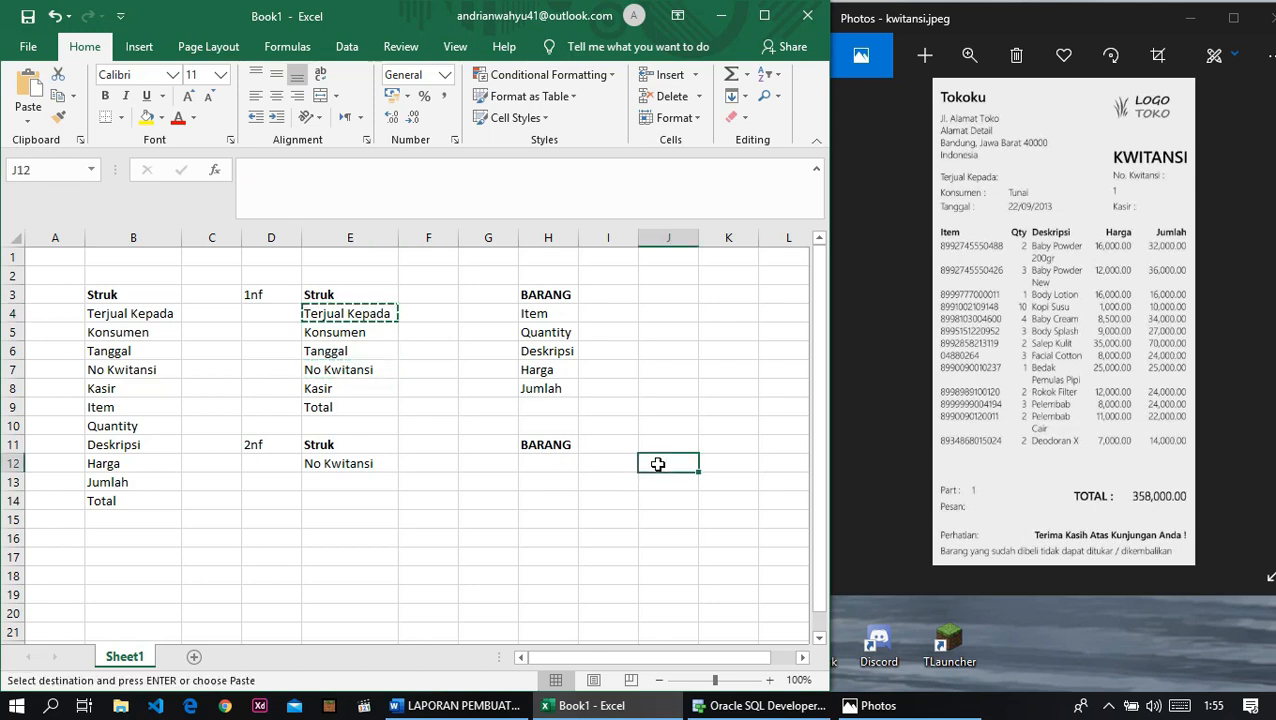
key(ctrl+v)
click(671, 440)
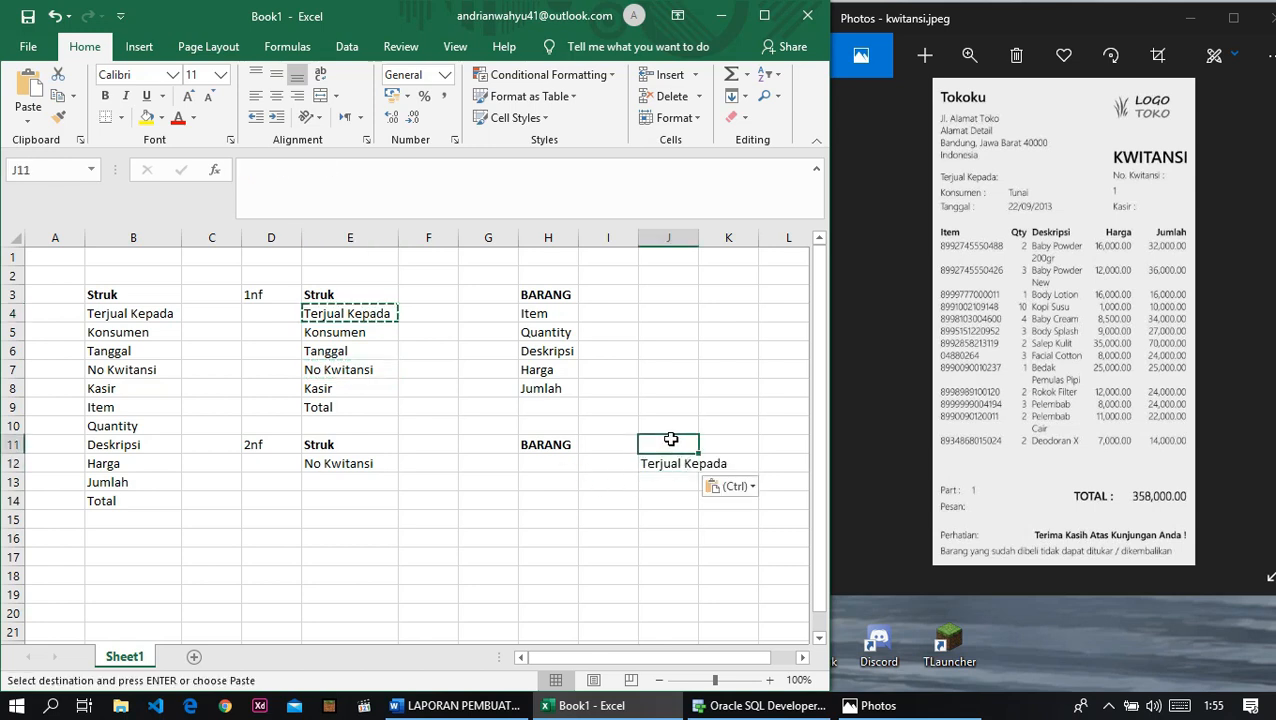
Step: Copy "Konsumen" from E5 into cell J13 below "Terjual Kepada"
click(367, 337)
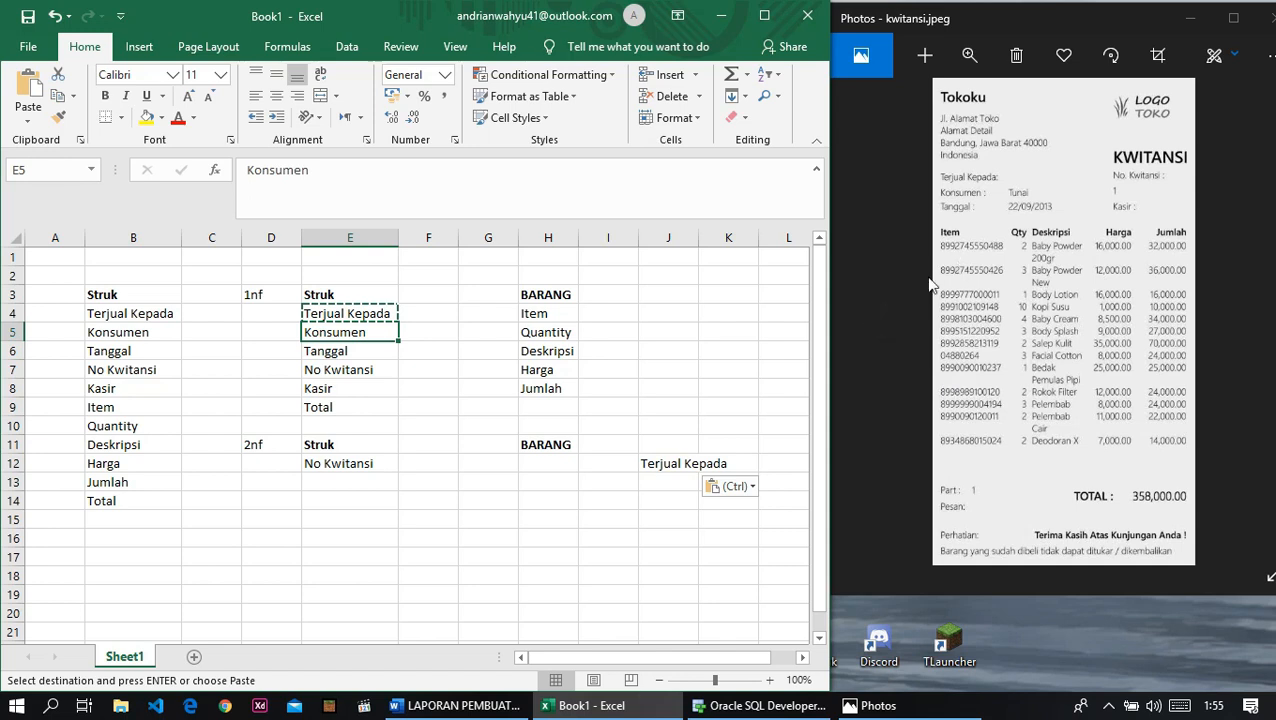
key(Escape)
key(ctrl+c)
click(686, 478)
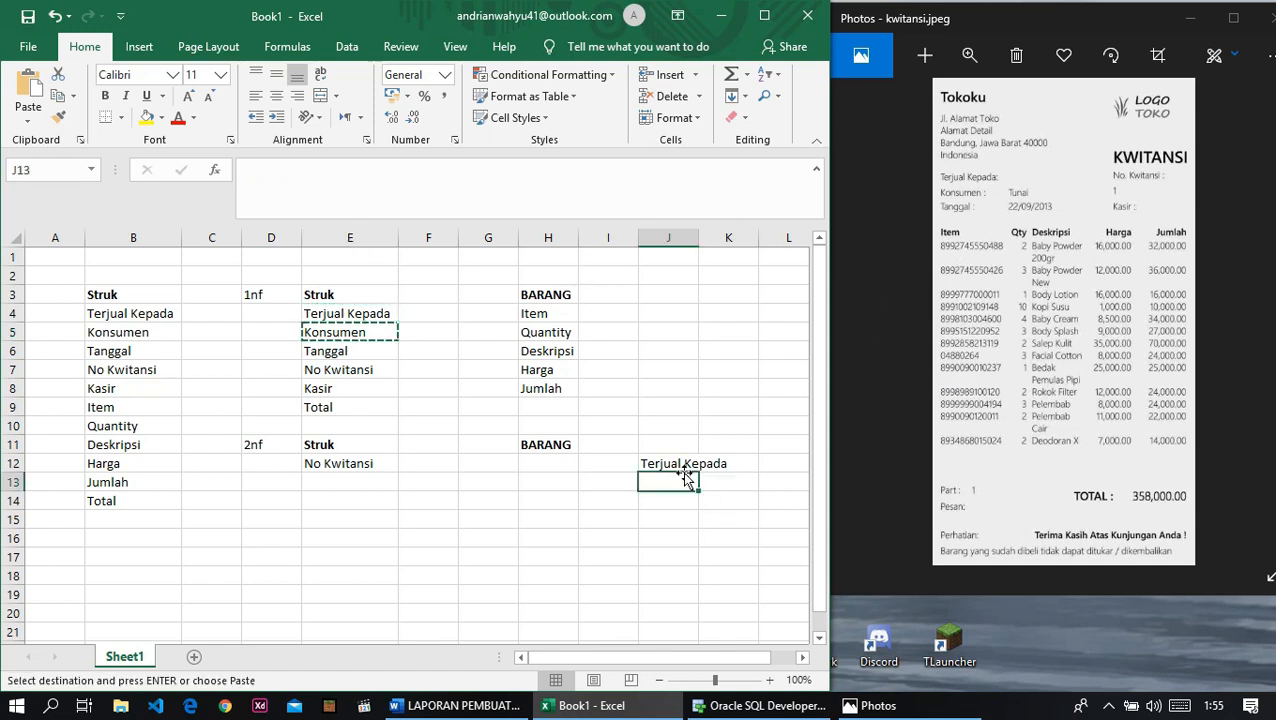
key(ctrl+v)
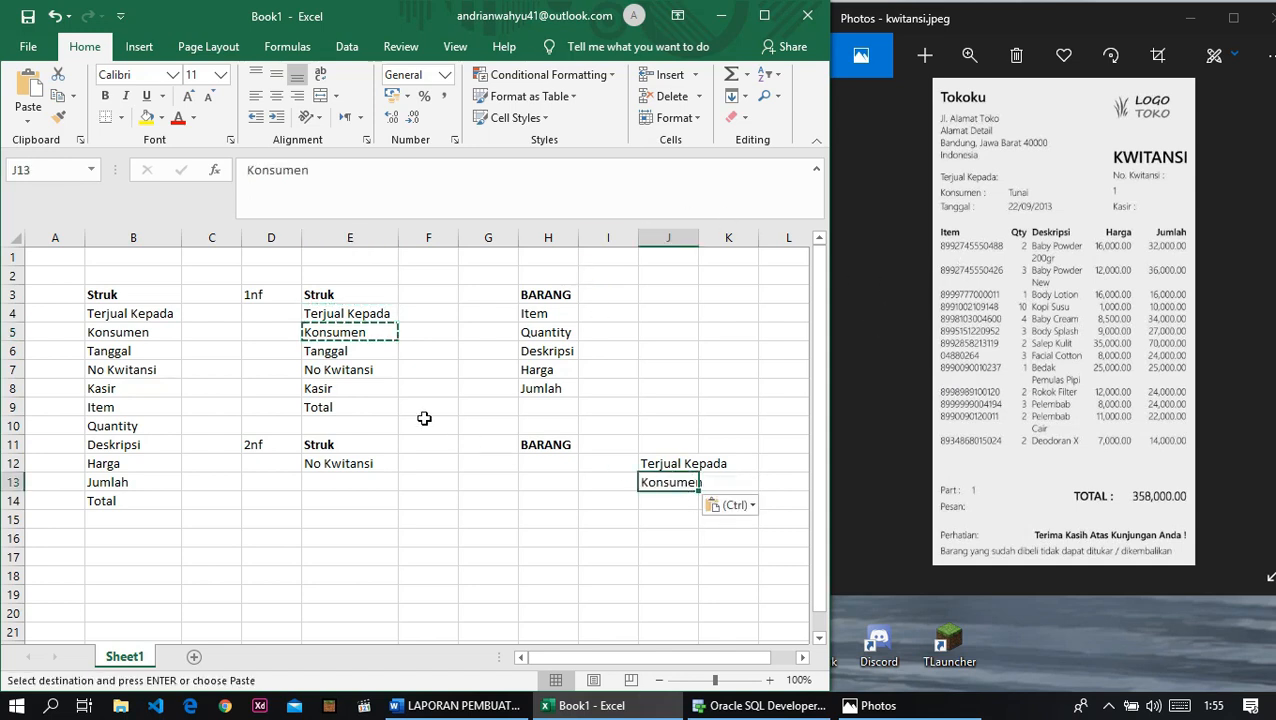
Step: Copy "Tanggal" from E6 into cell E13 of the 2nf Struk list
click(351, 352)
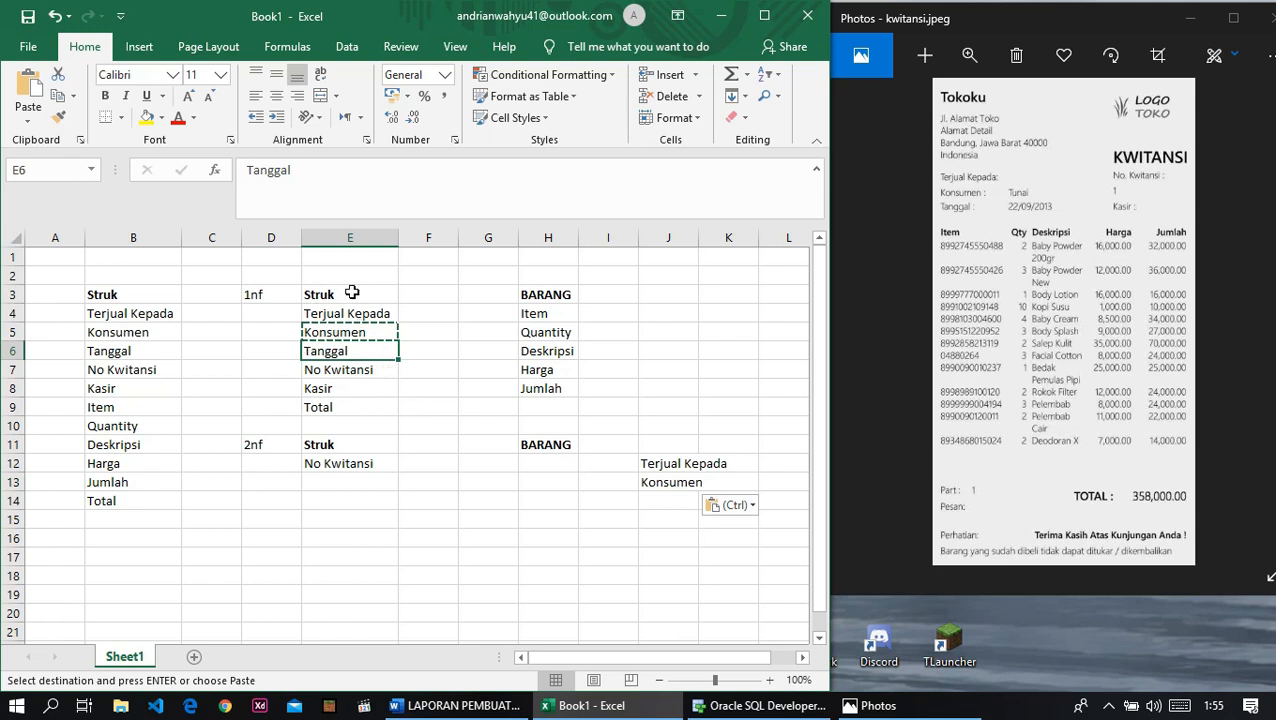
key(Escape)
key(ctrl+c)
click(342, 481)
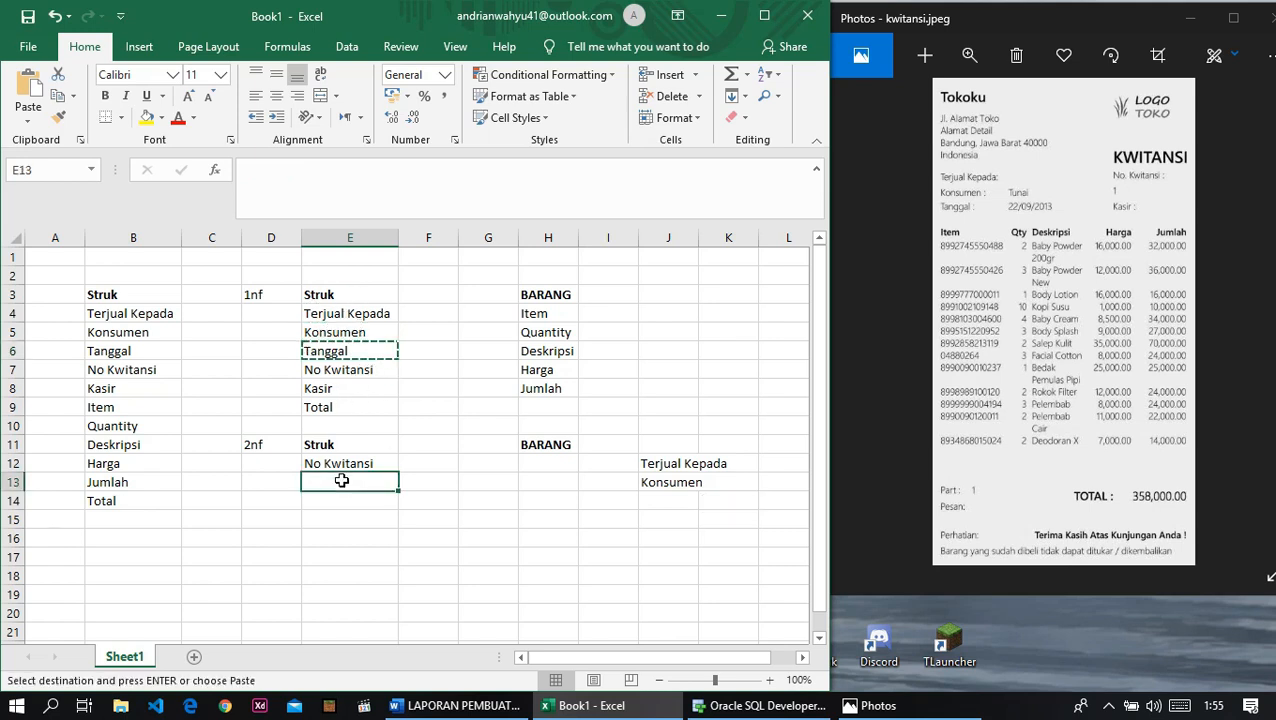
key(ctrl+v)
Step: Copy "Kasir" from E8 into row 12 in a separate column beyond column L
click(349, 389)
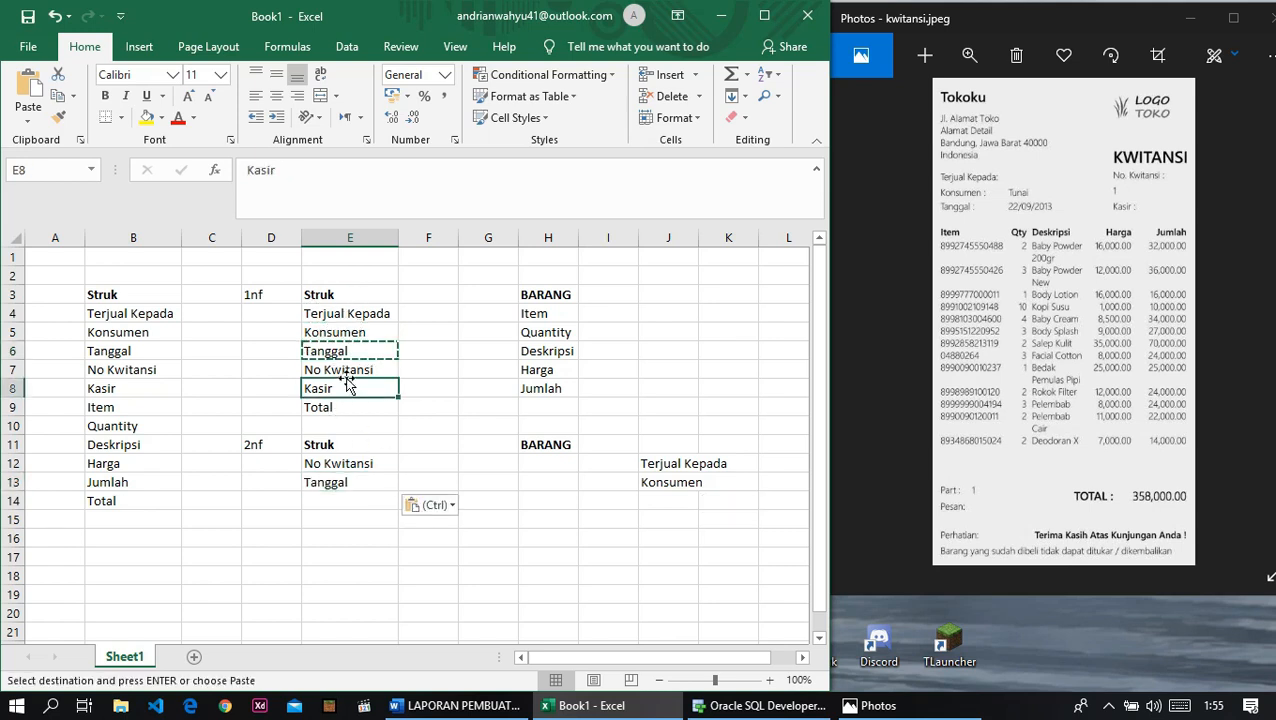
click(347, 371)
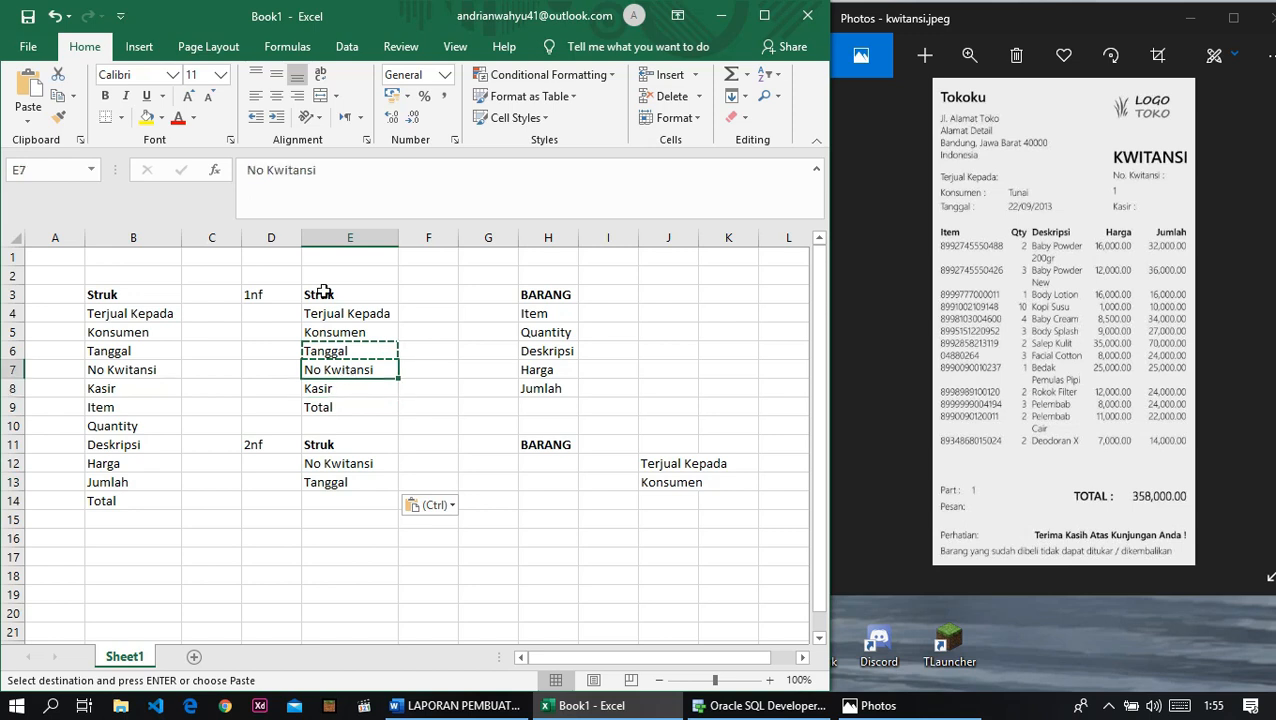
click(343, 396)
key(ctrl)
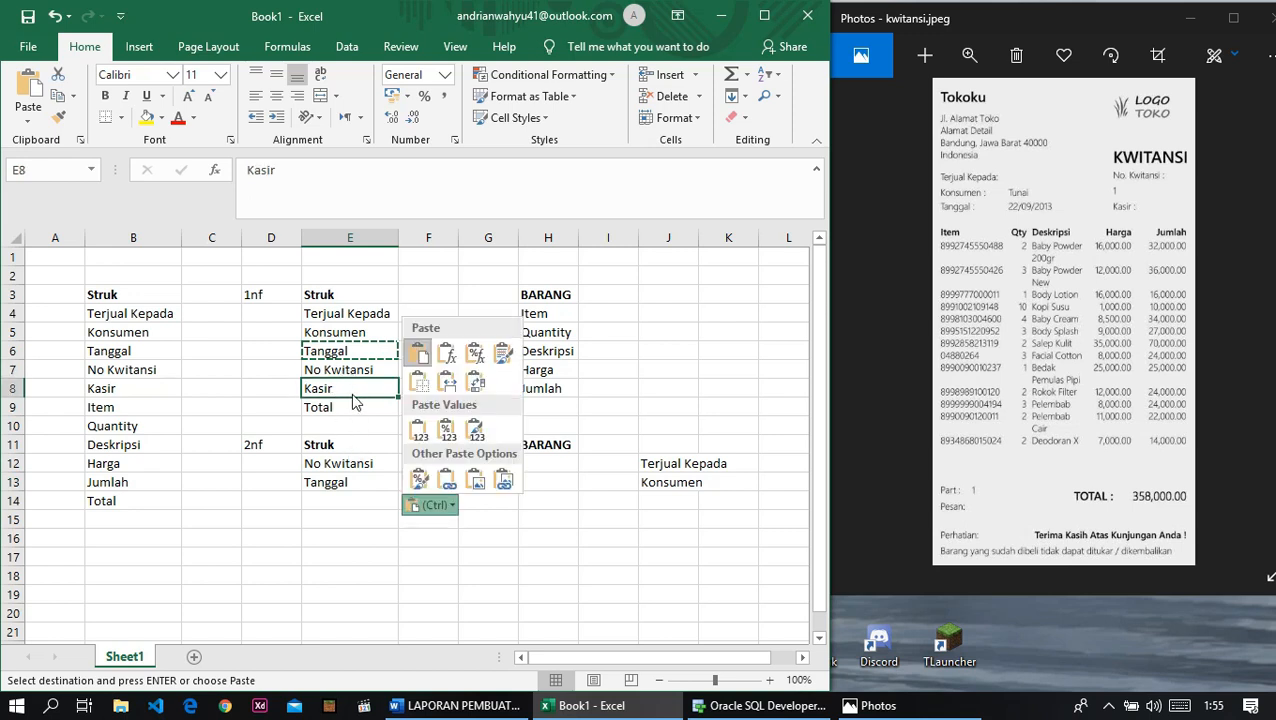
click(560, 528)
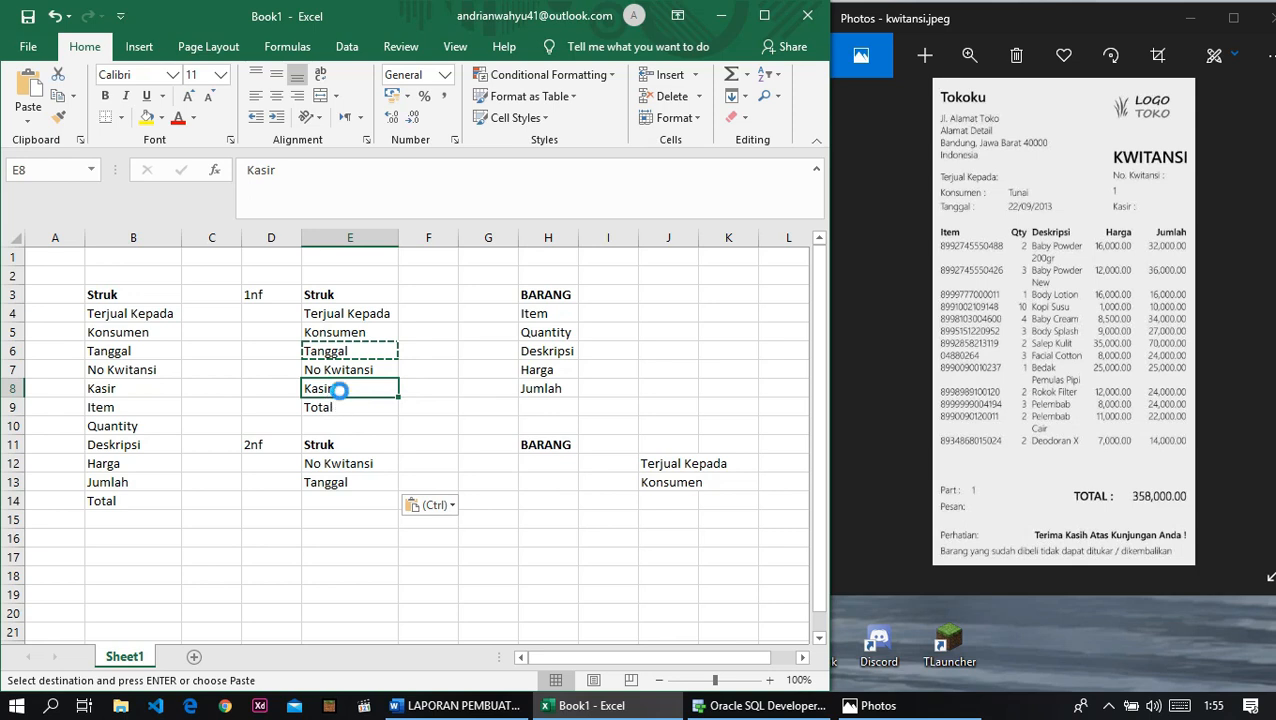
key(ctrl+c)
click(533, 478)
click(783, 462)
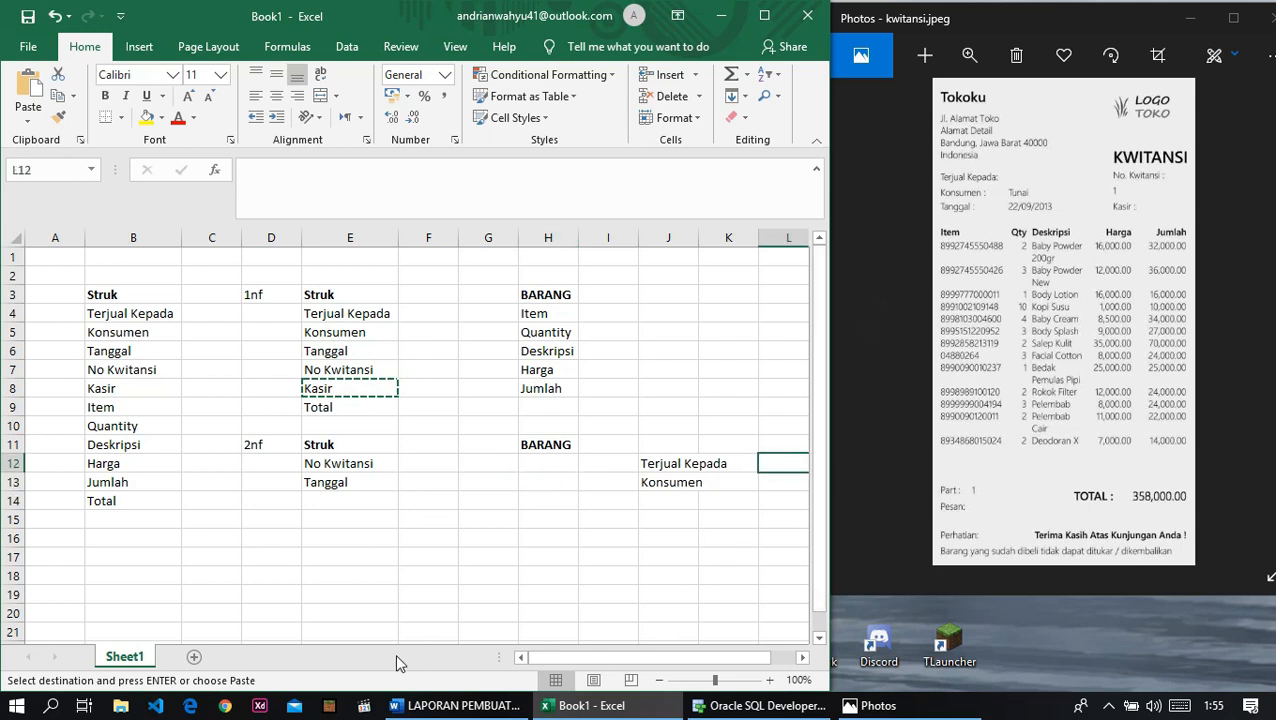
mouse_move(592, 660)
mouse_down()
mouse_move(655, 660)
mouse_move(592, 658)
mouse_up()
click(778, 464)
key(ctrl+v)
Step: Copy "Total" from E9 into cell E14 at the end of the 2nf Struk list
click(342, 412)
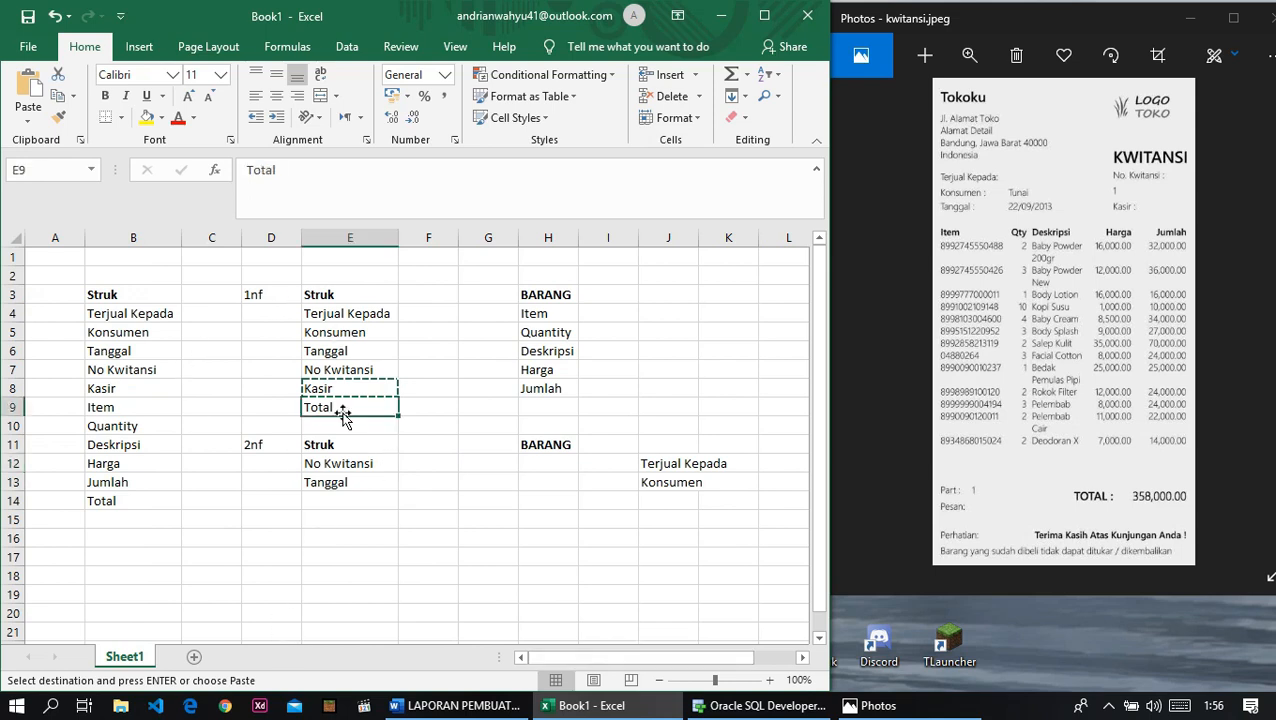
key(ctrl+c)
click(335, 499)
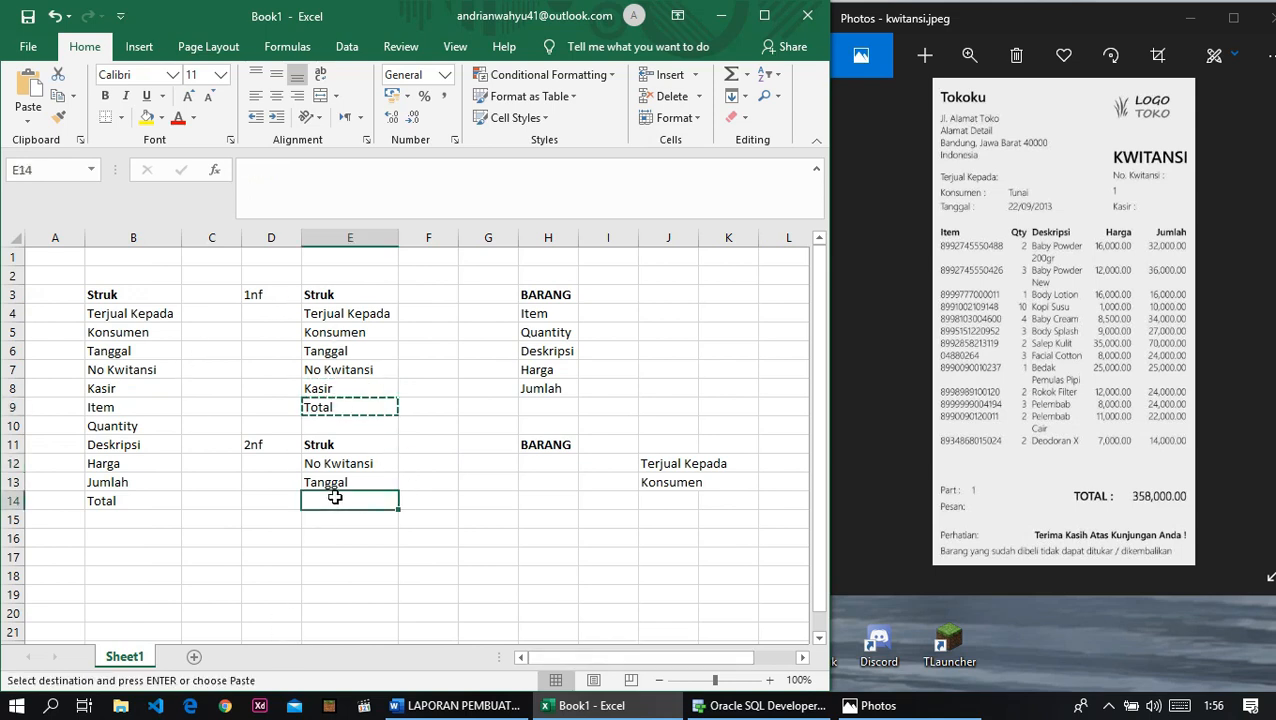
key(ctrl+v)
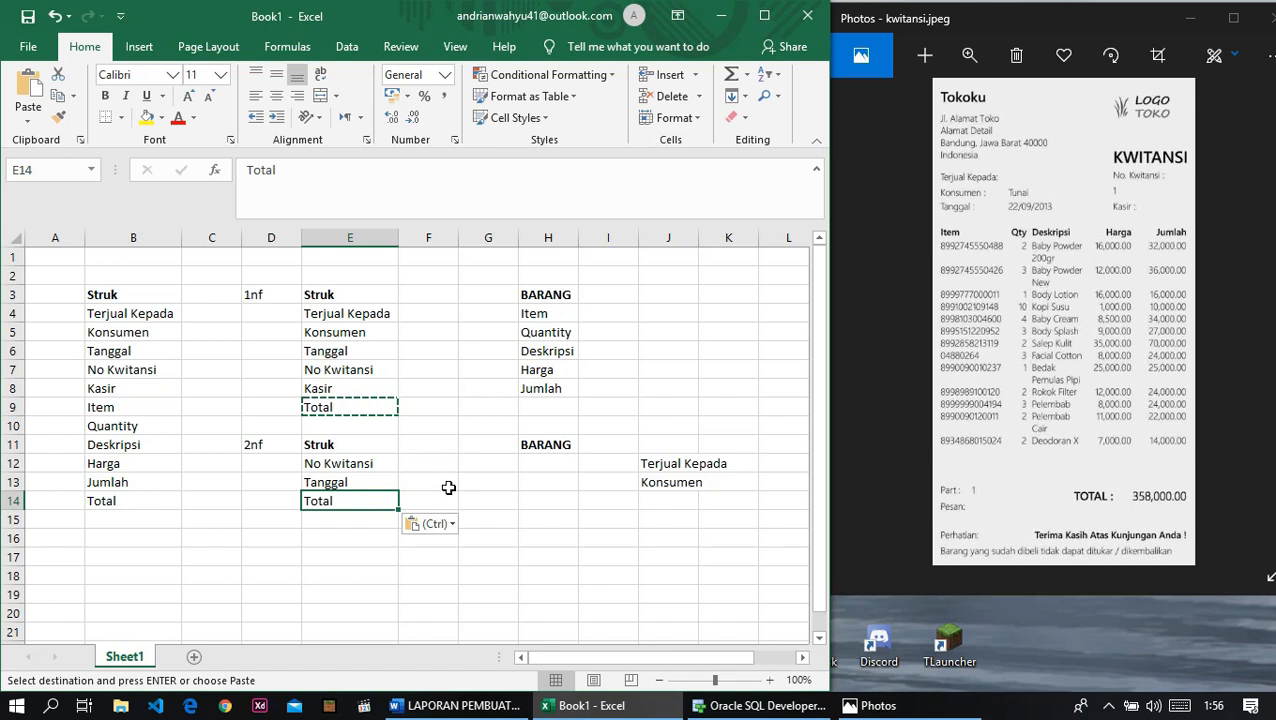
click(447, 487)
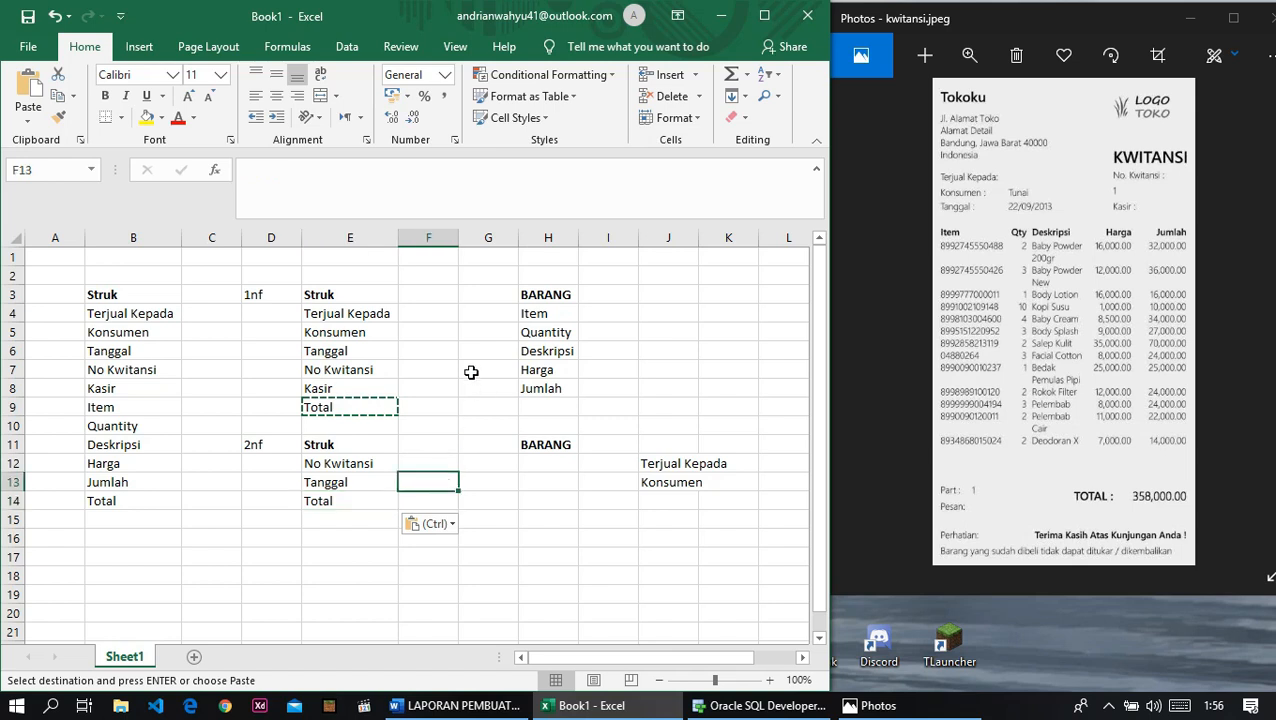
Step: Copy the 1nf BARANG attributes Item through Jumlah (H4:H8) under the 2nf BARANG heading, starting at H12
click(548, 326)
click(546, 316)
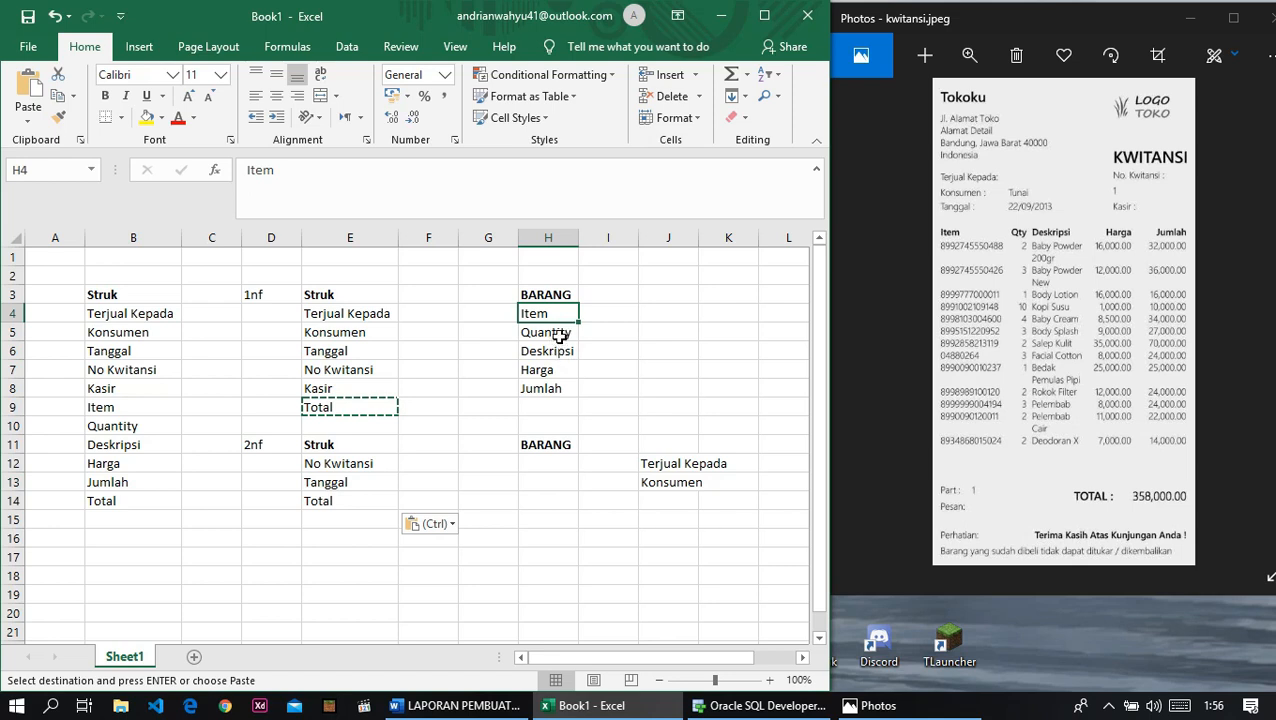
click(560, 337)
click(563, 353)
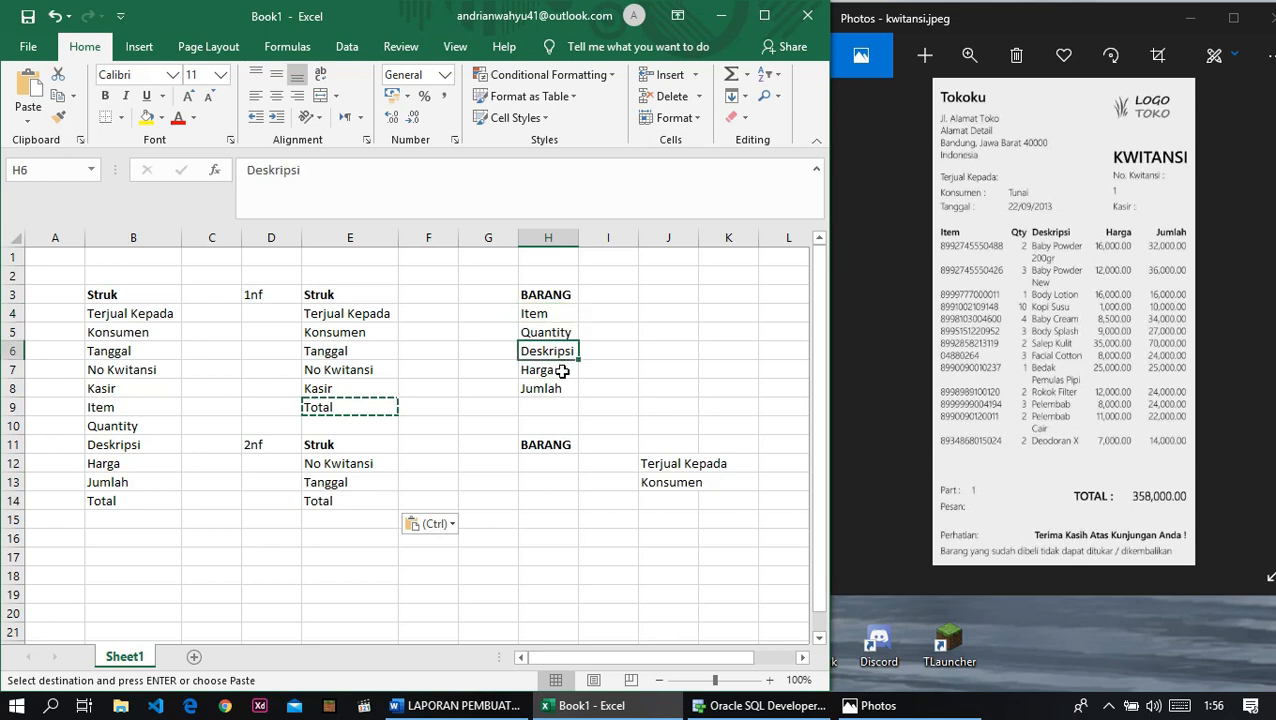
click(563, 370)
click(566, 386)
click(548, 318)
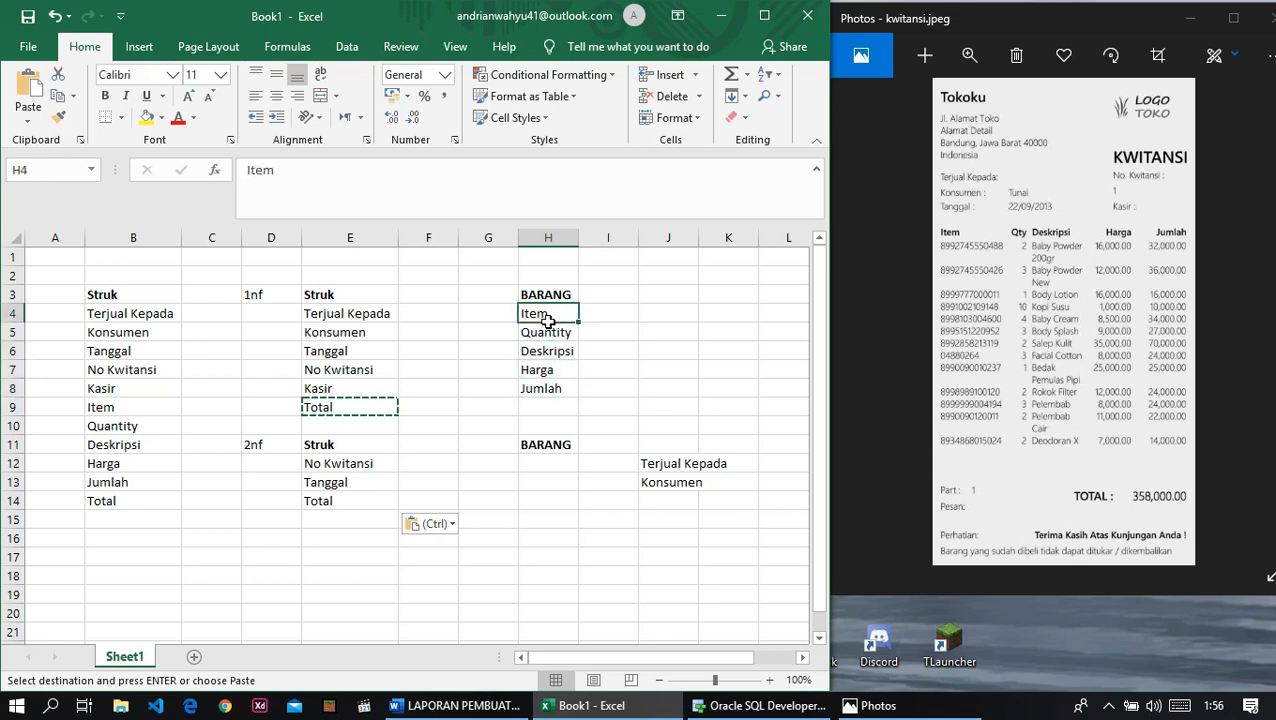
drag(548, 318, 561, 387)
key(ctrl+c)
click(551, 467)
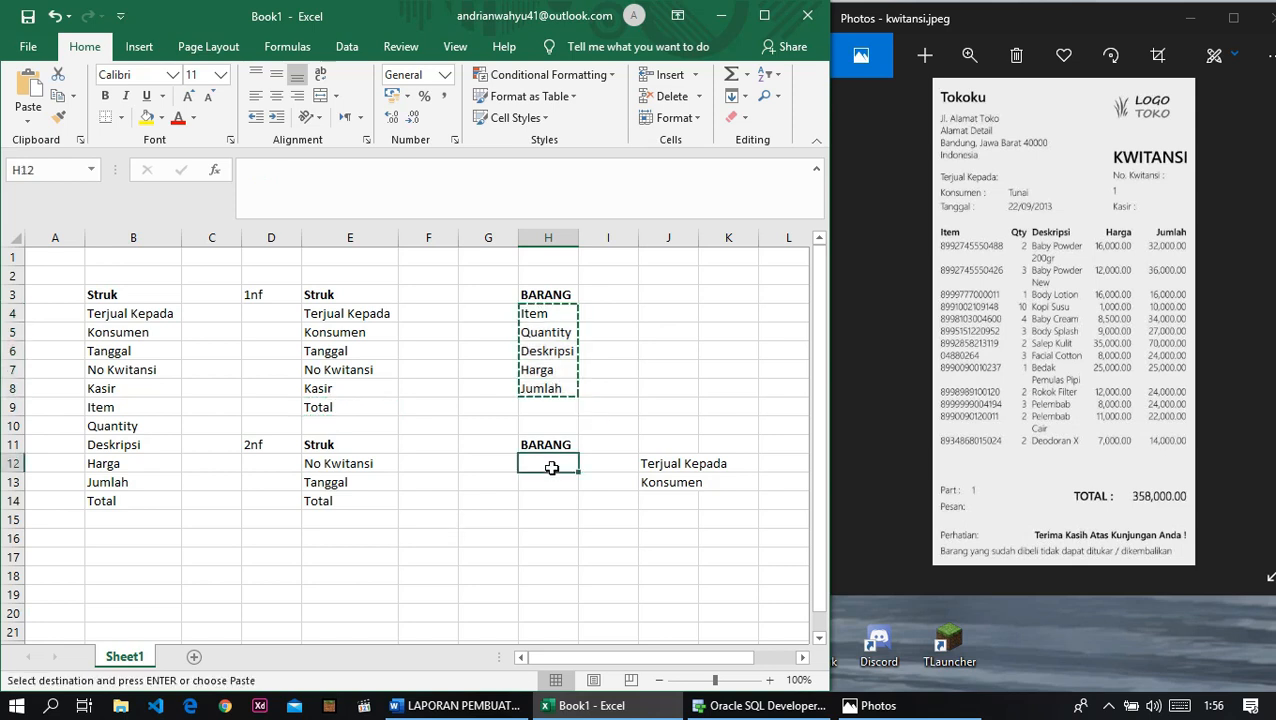
key(ctrl+v)
click(608, 430)
Step: Change the "Item" attribute in H12 of the 2nf BARANG list to "No. Item"
click(565, 463)
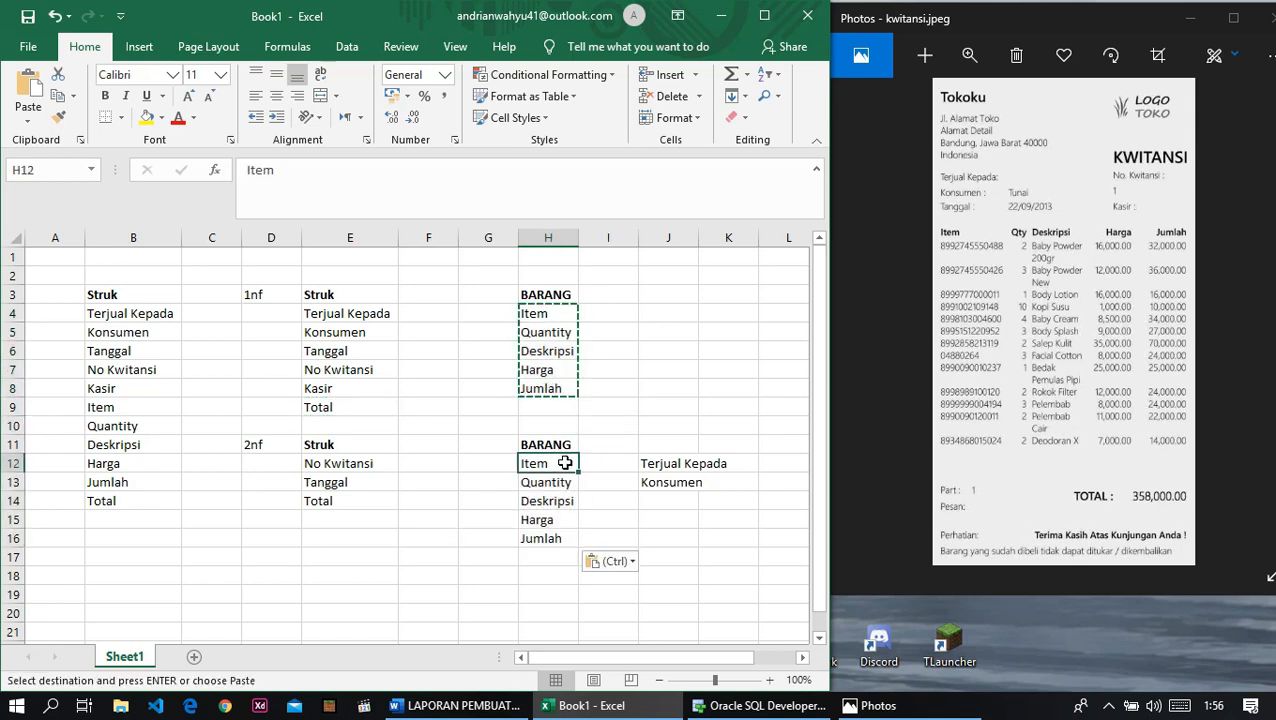
double_click(565, 463)
click(561, 503)
click(561, 521)
click(561, 541)
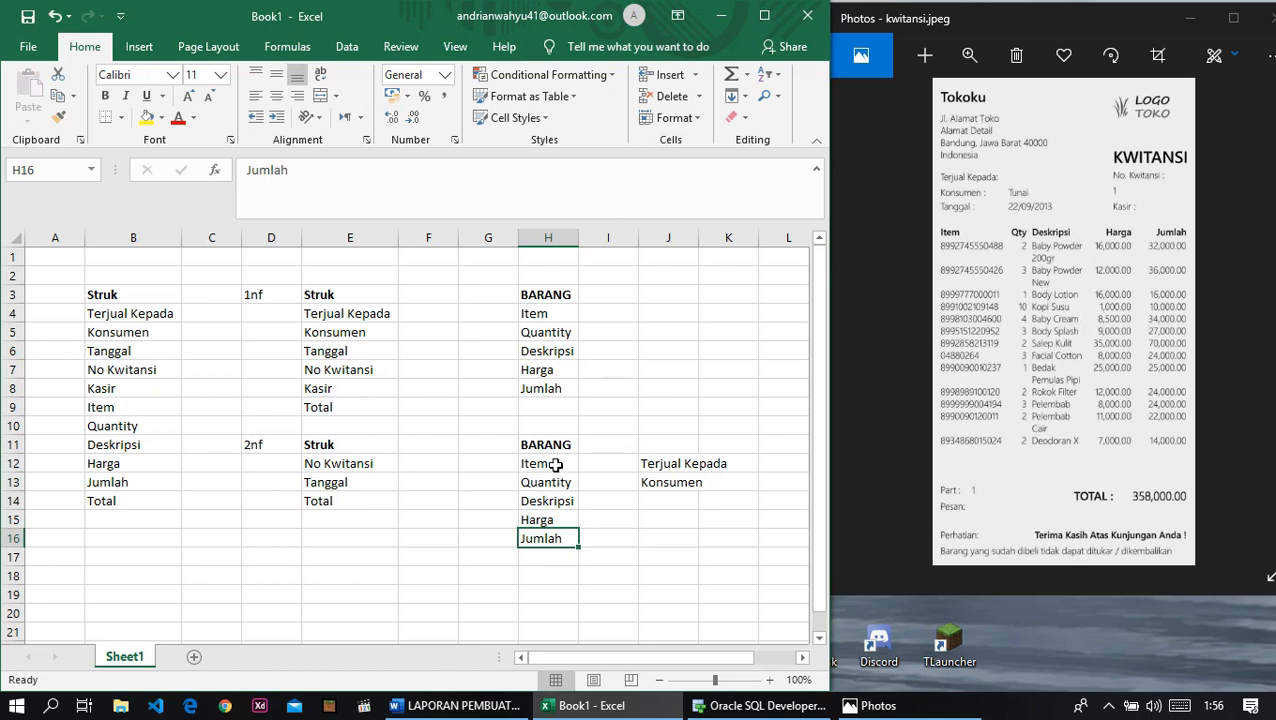
click(555, 464)
click(552, 501)
click(550, 538)
click(546, 482)
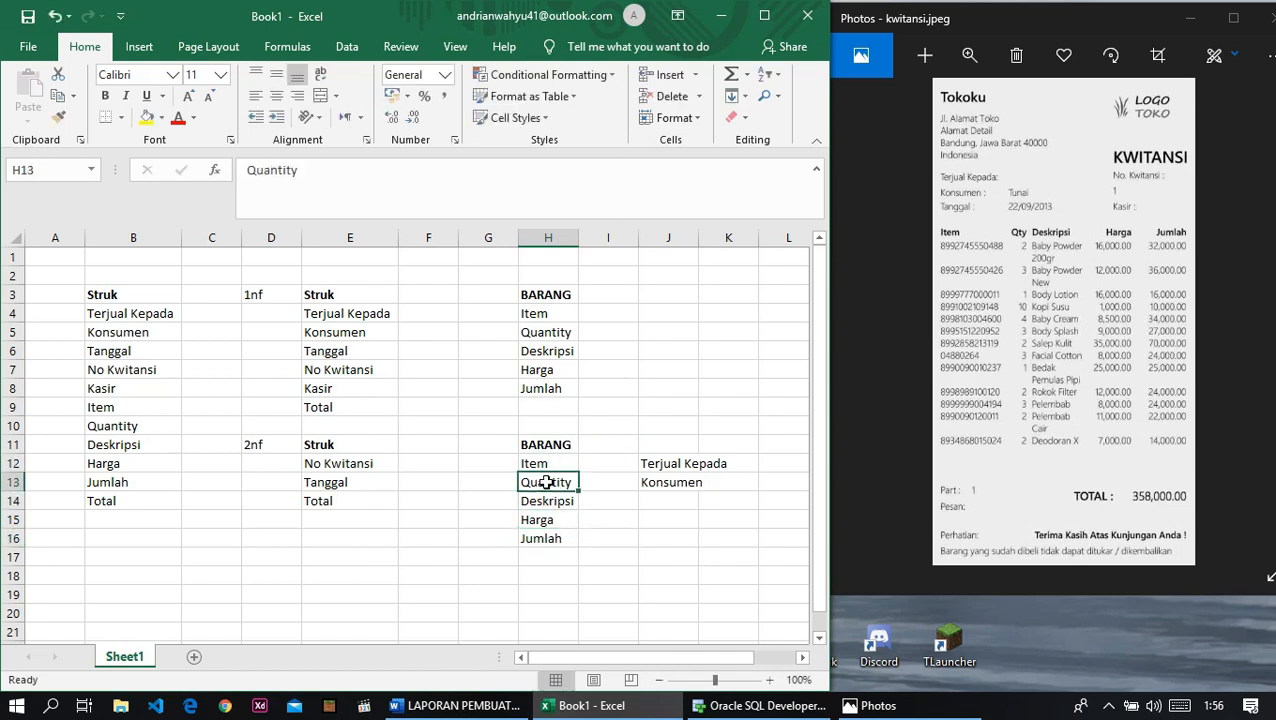
click(530, 463)
double_click(529, 463)
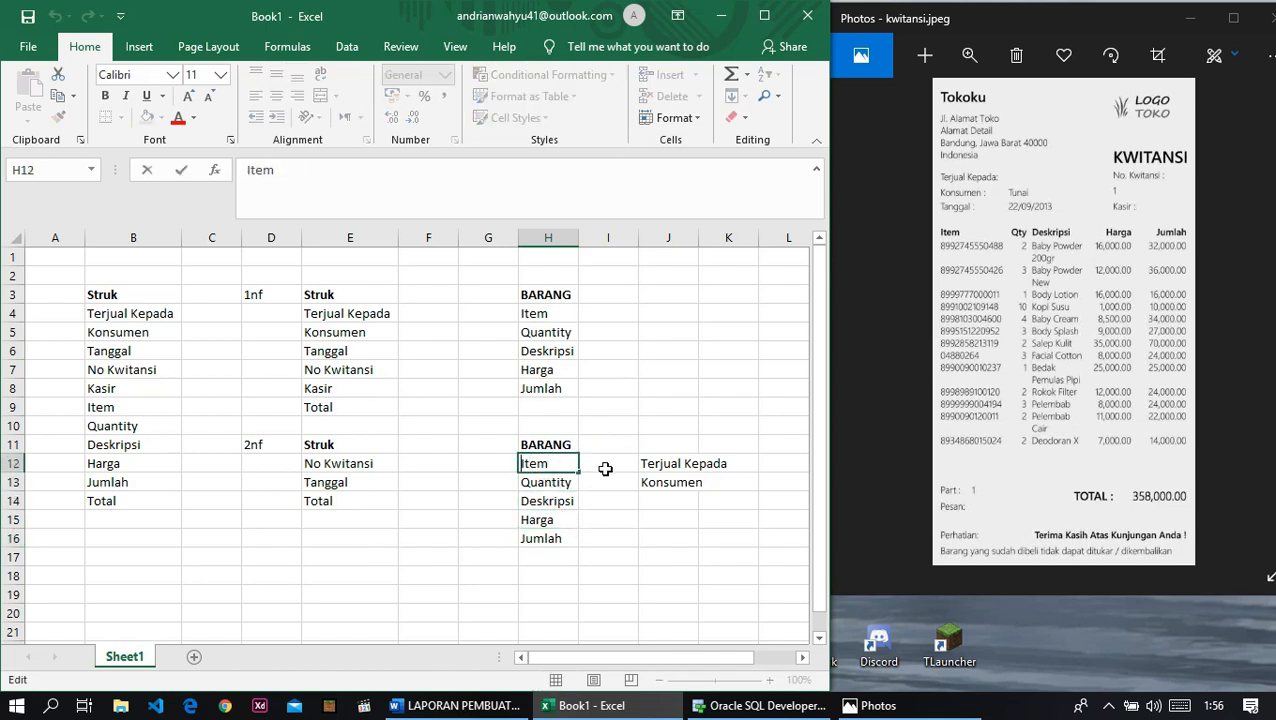
text(No.)
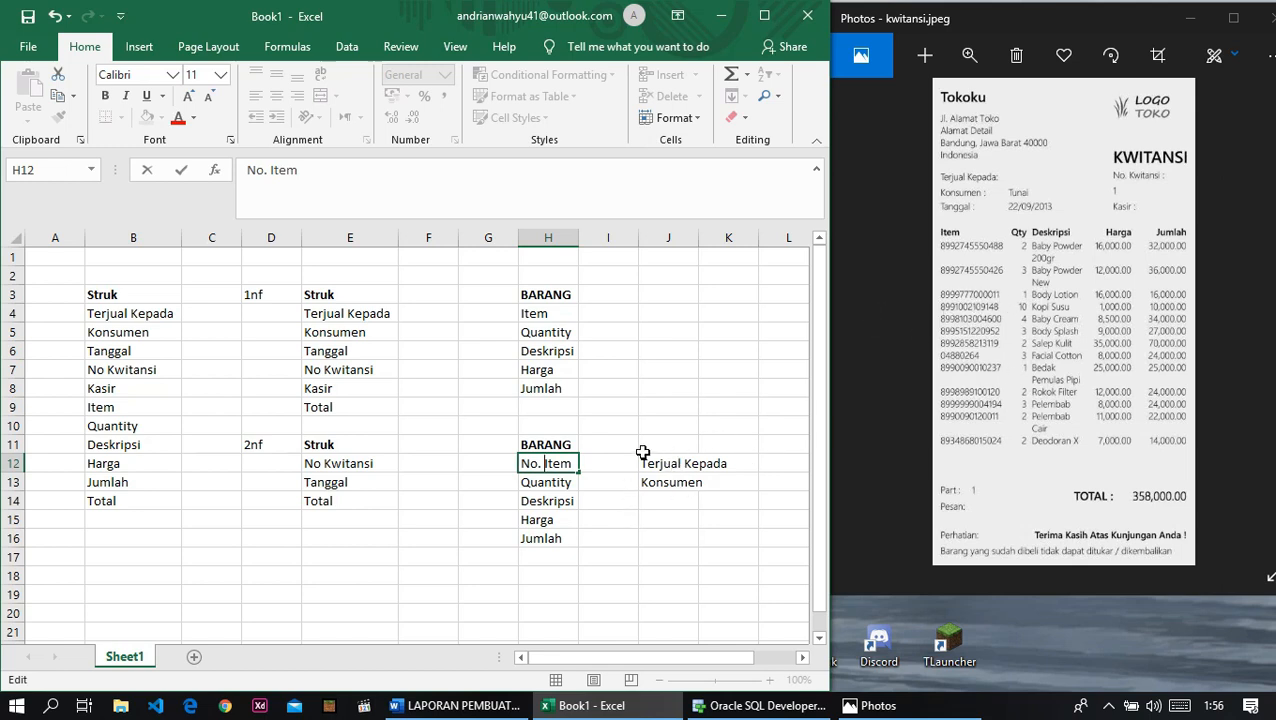
click(692, 465)
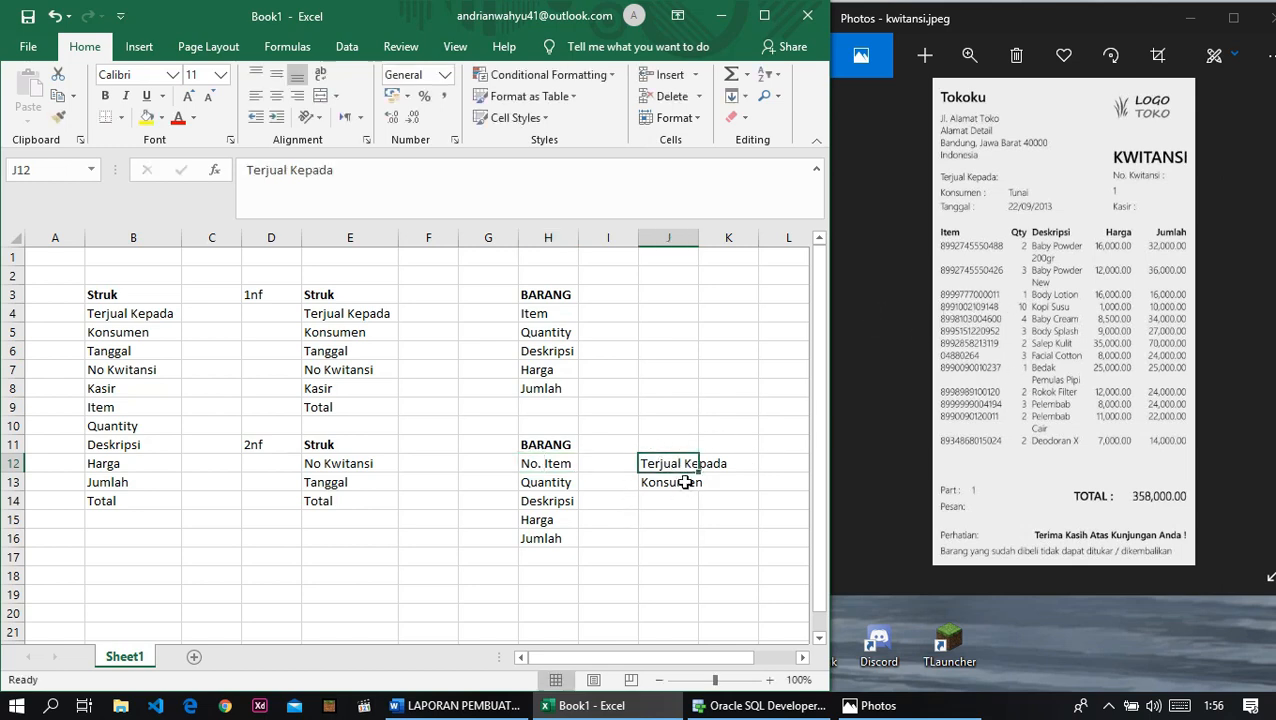
Step: Enter the heading "KONSUMEN" in J11, above the Terjual Kepada and Konsumen attributes of the 2nf section
click(684, 480)
click(672, 441)
double_click(672, 441)
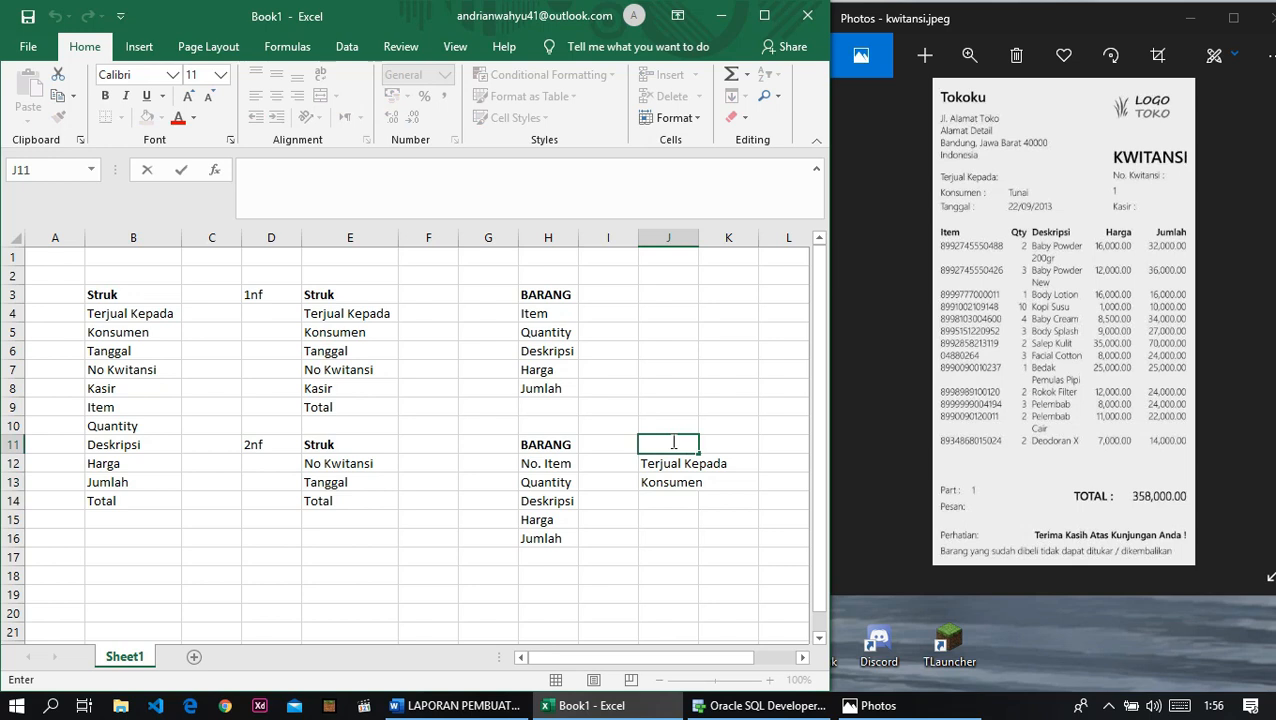
text(KOnsumen)
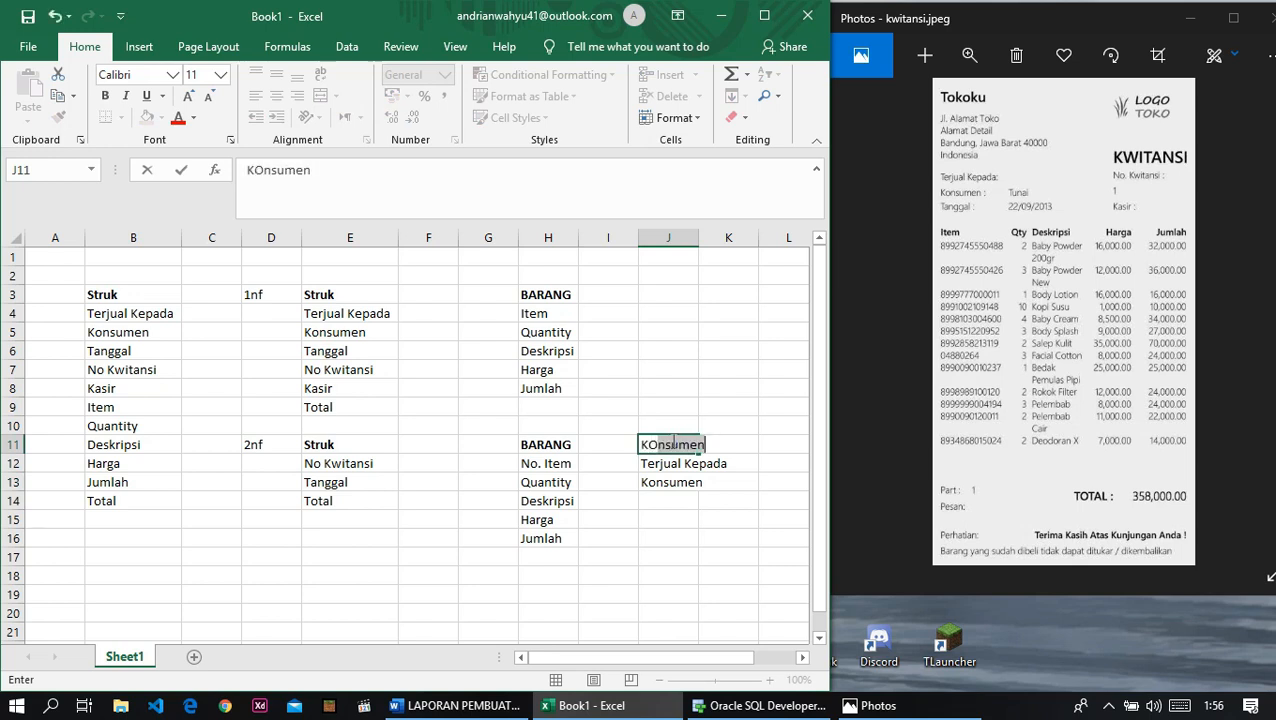
key(Return)
double_click(672, 441)
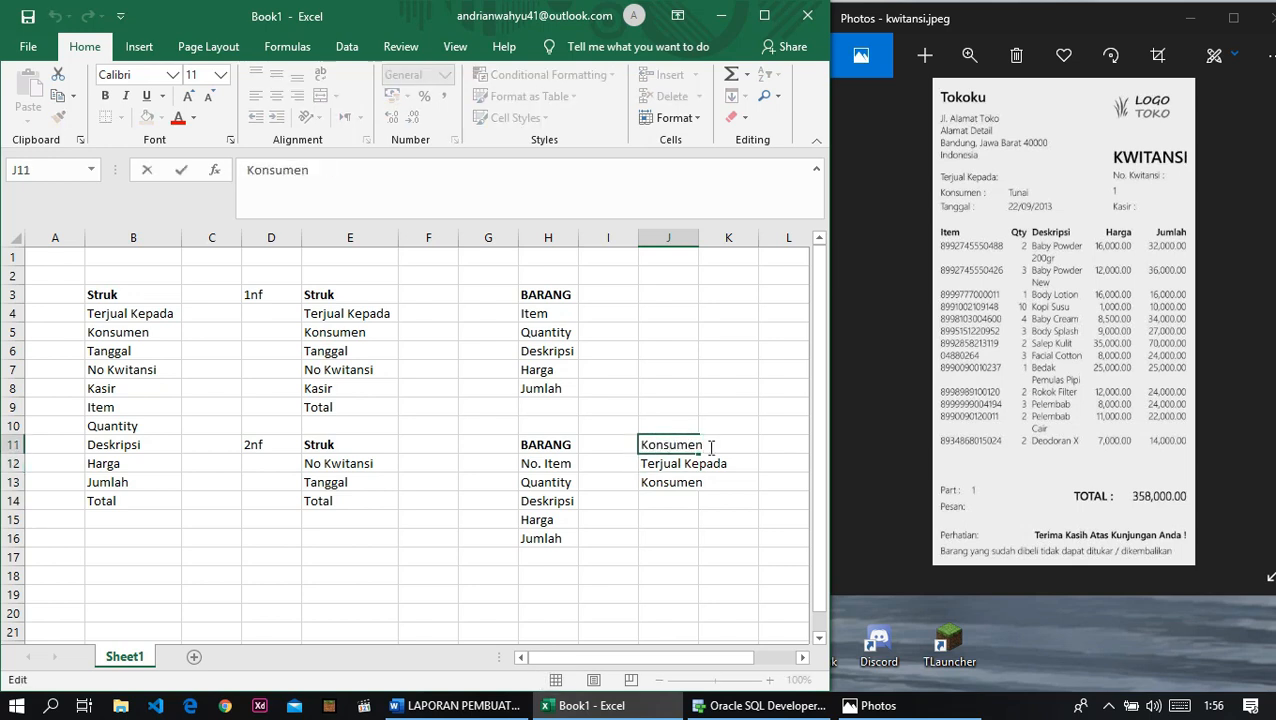
drag(703, 444, 601, 443)
text(KONSUMEN)
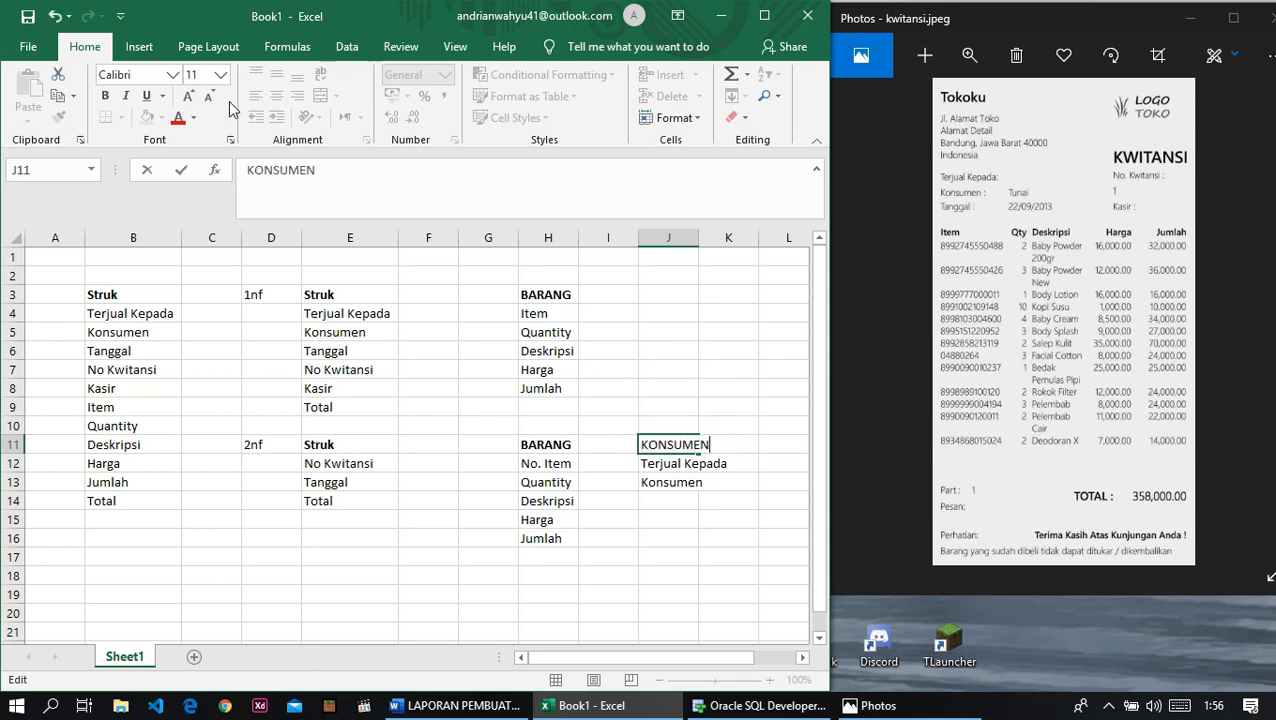
Step: Make the KONSUMEN heading in J11 bold and widen column J to fit its entries
click(105, 97)
click(649, 428)
click(653, 443)
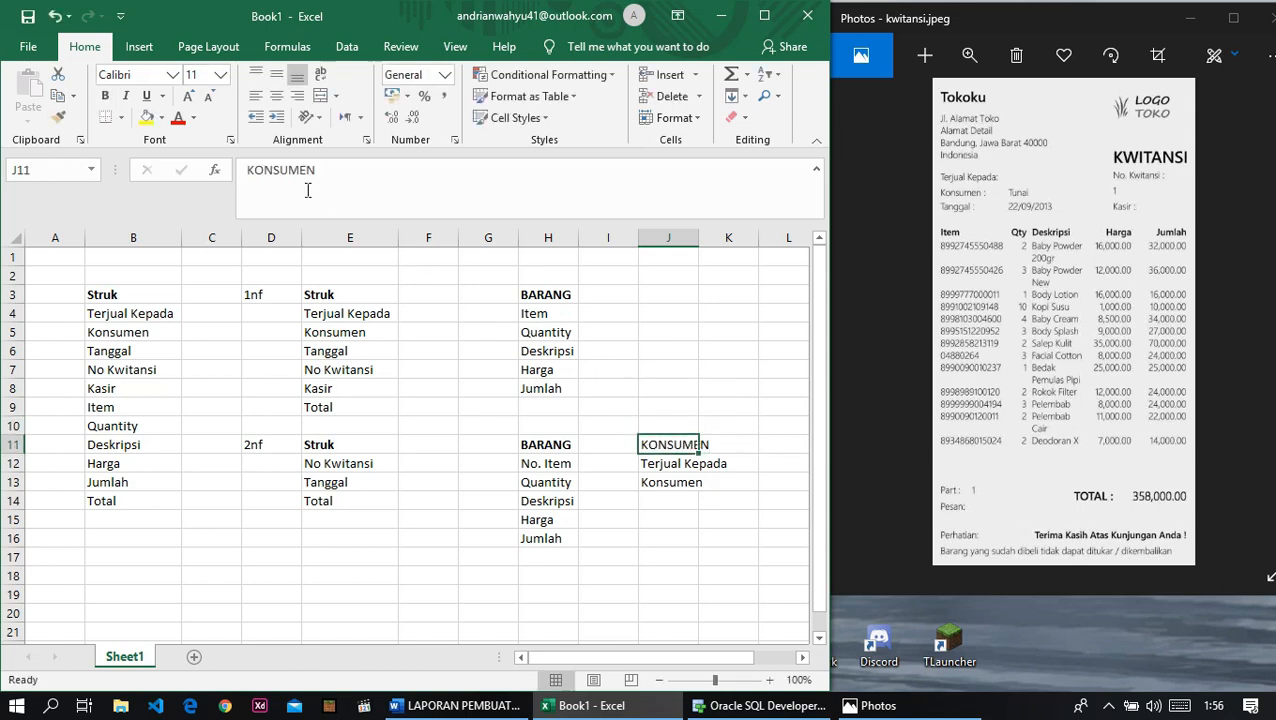
click(105, 95)
drag(698, 239, 735, 239)
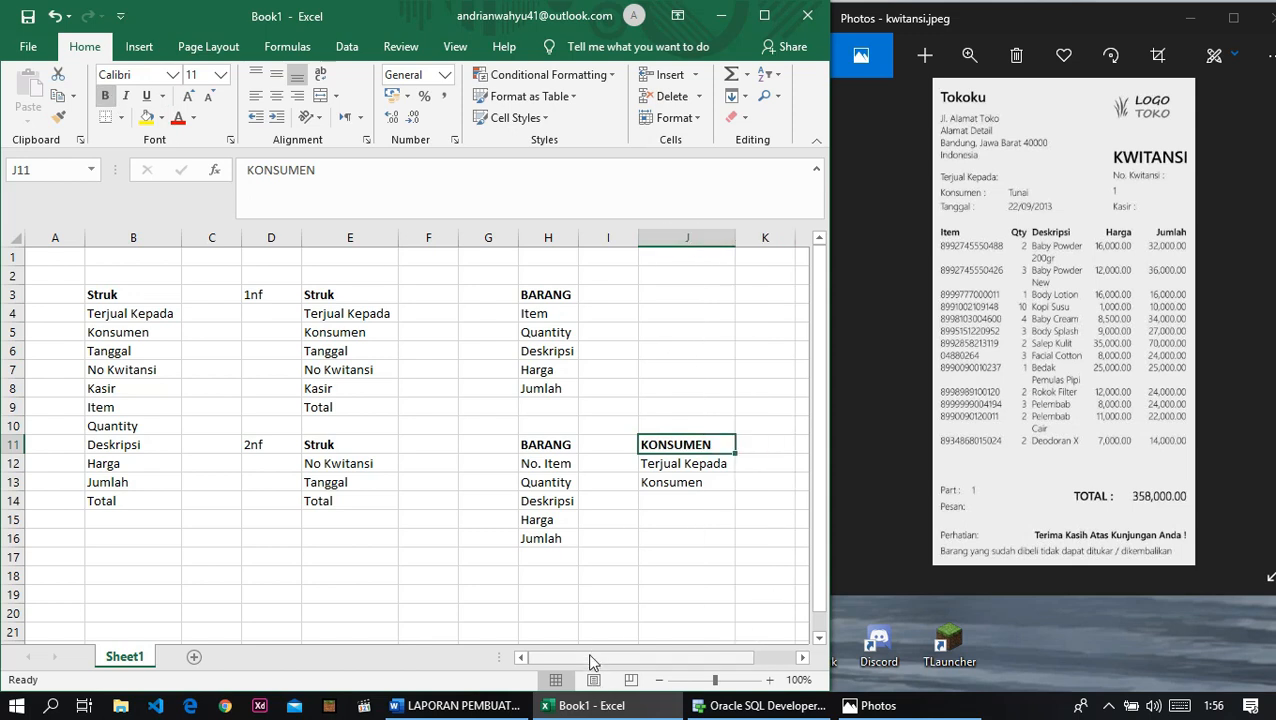
Step: Enter the heading "KASIR" in M11 above the Kasir attribute and make it bold
drag(593, 658, 633, 658)
click(720, 460)
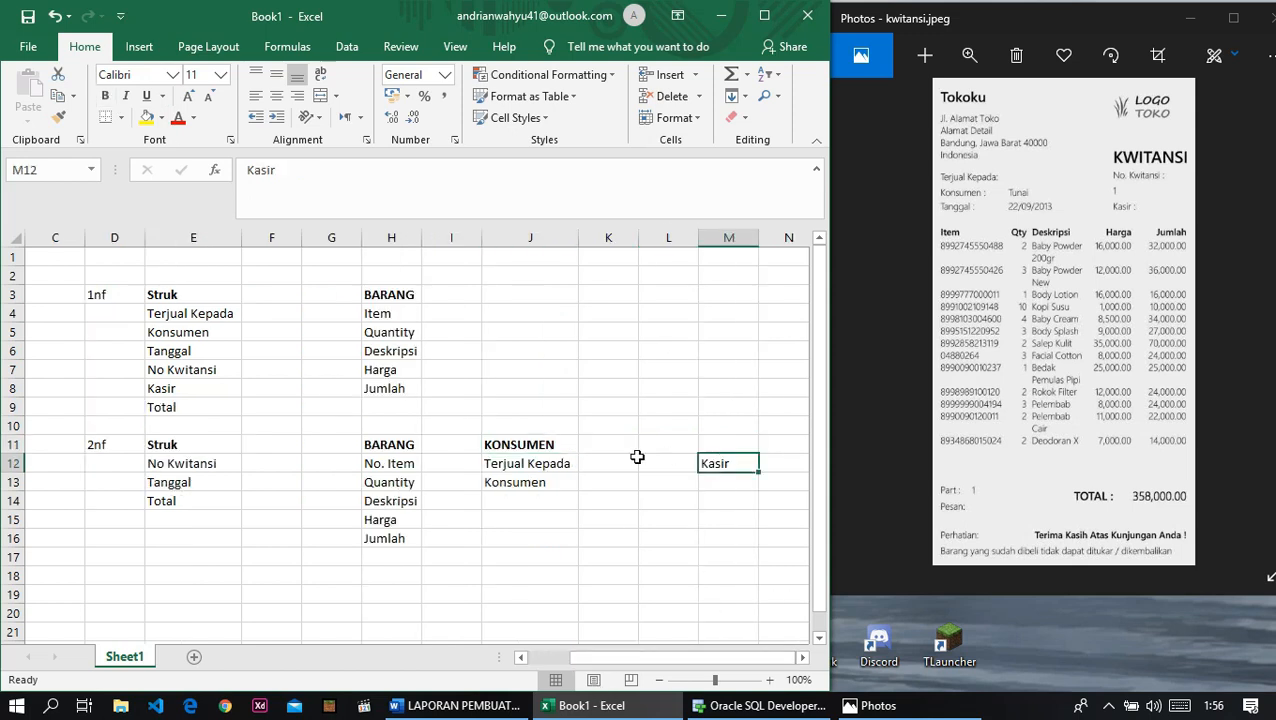
click(538, 468)
click(745, 437)
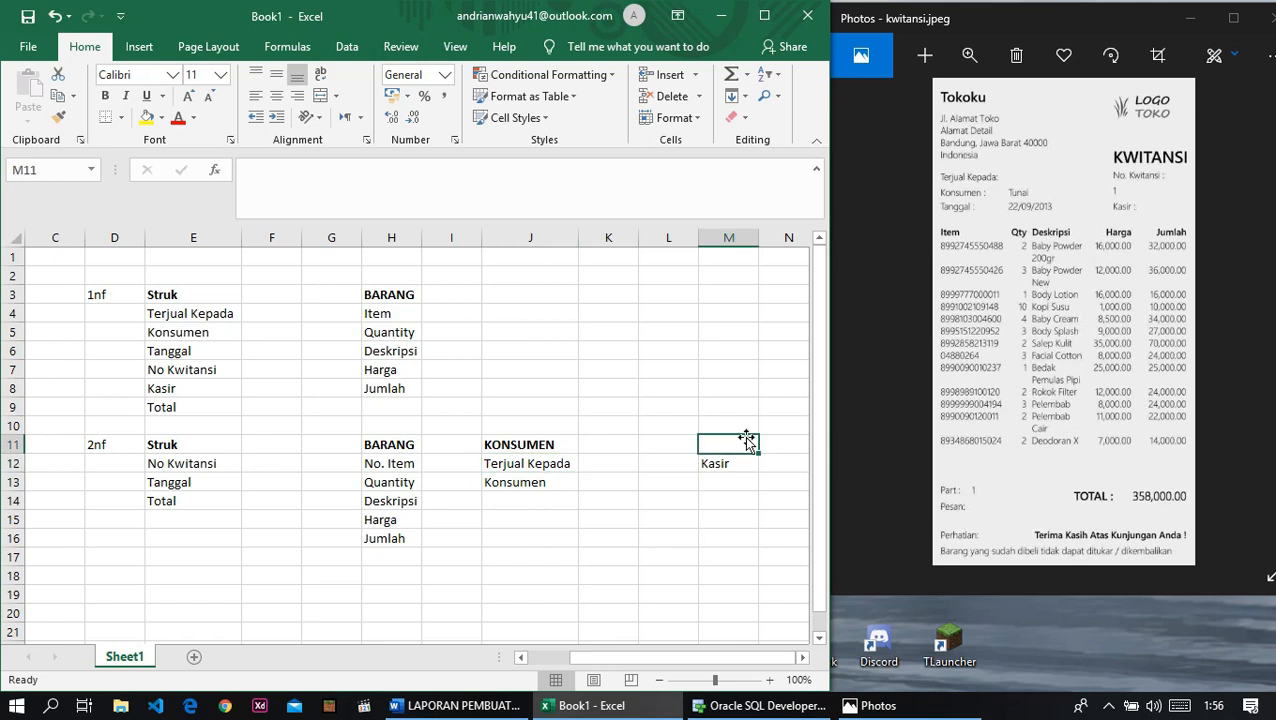
text(ID)
text(KAS)
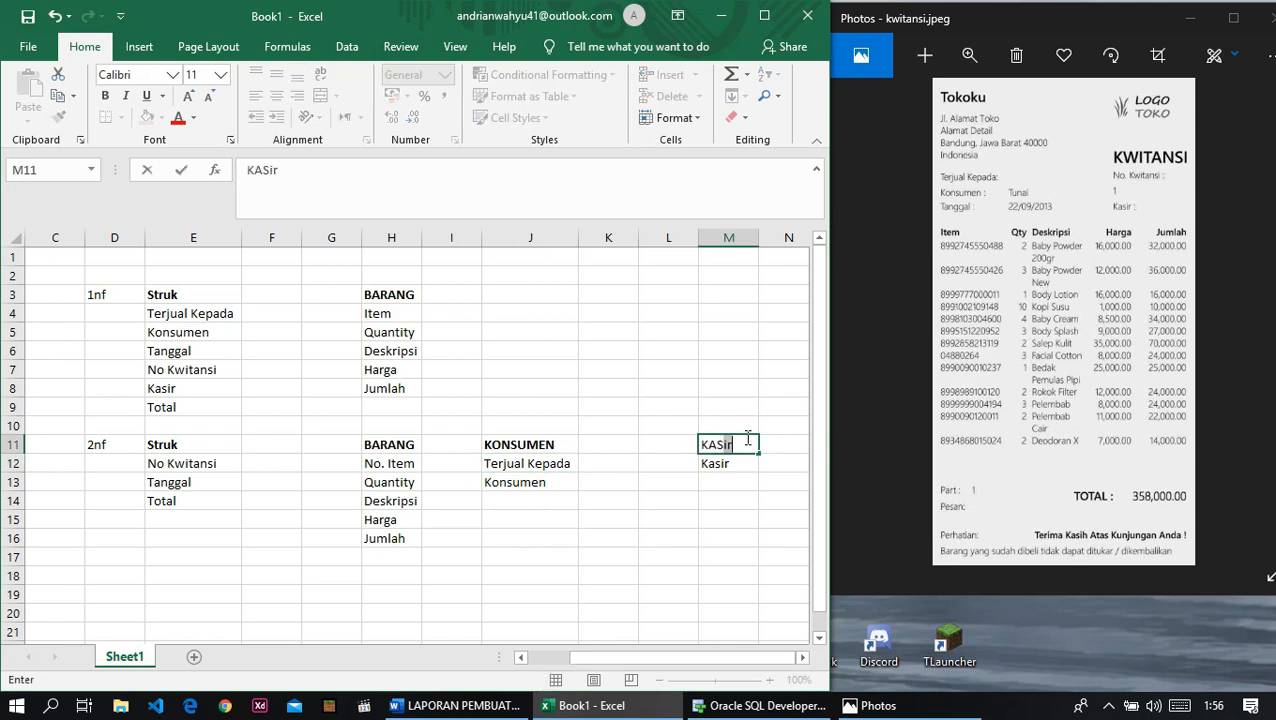
text(IR)
click(712, 405)
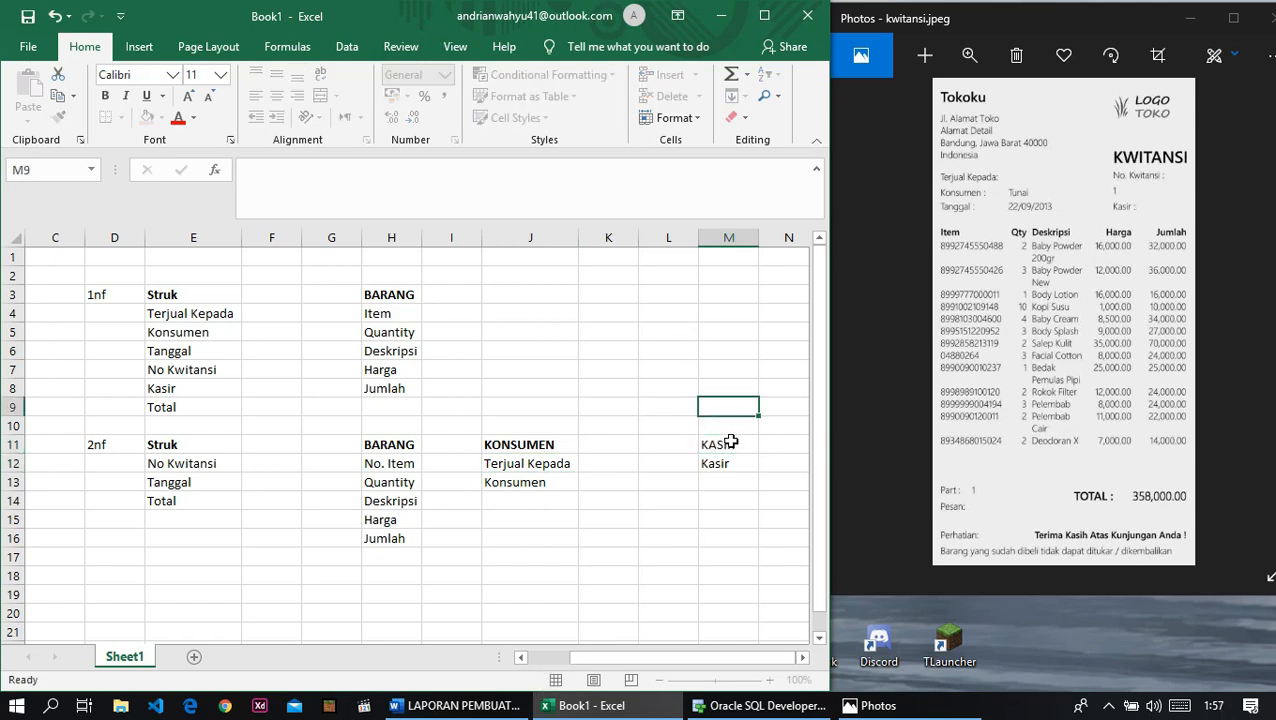
click(732, 441)
click(105, 95)
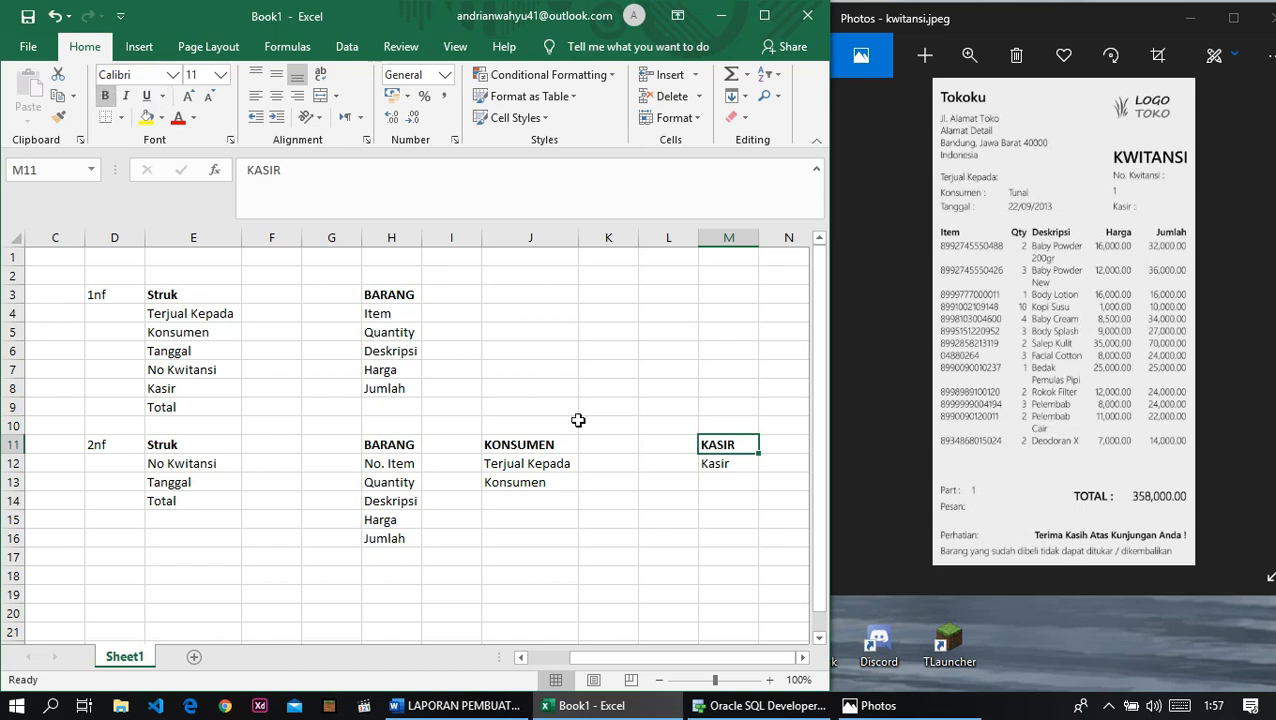
click(680, 421)
Step: Move Terjual Kepada and Konsumen down one row to J13:J14 and enter "ID KONSUMEN" in J12
click(571, 460)
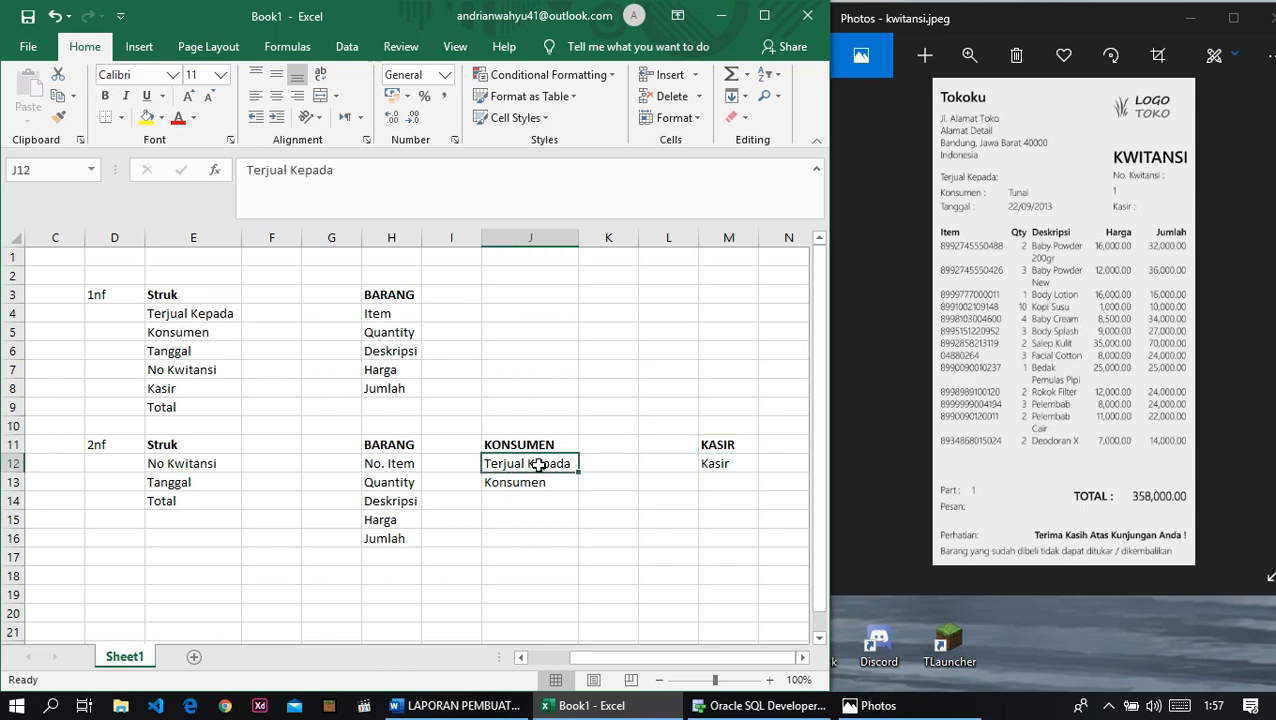
drag(537, 464, 535, 487)
key(ctrl+c)
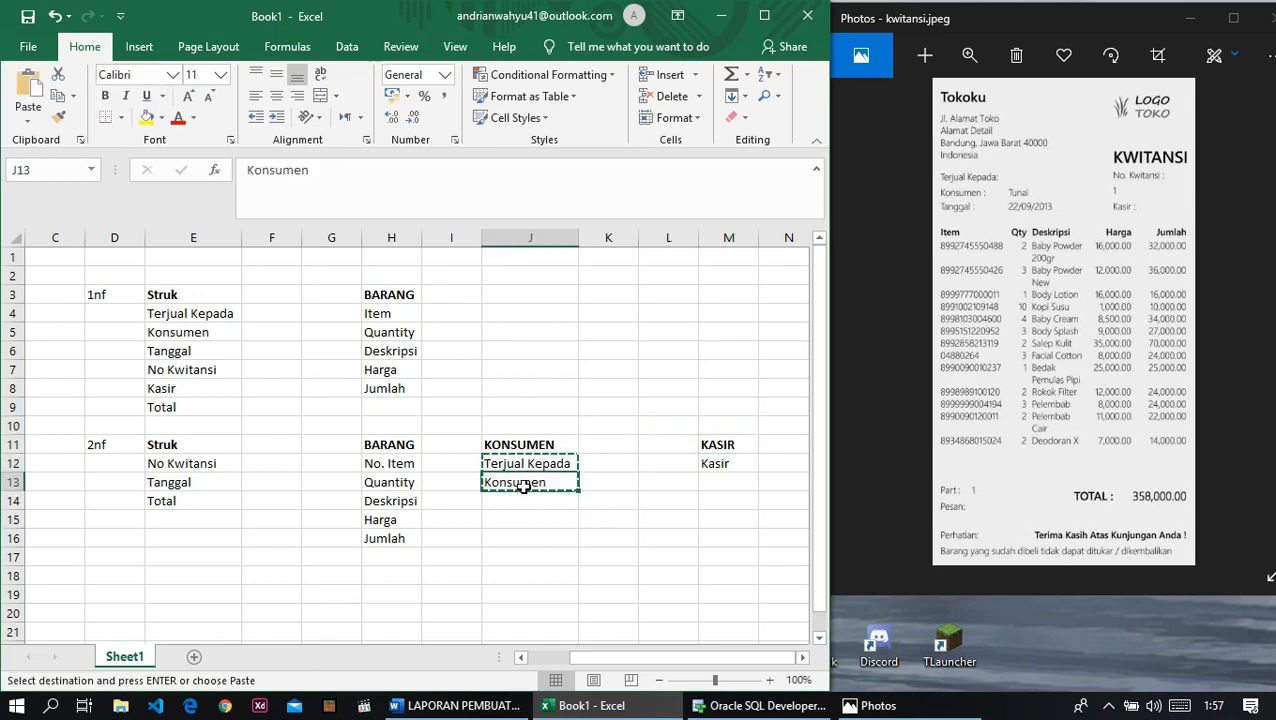
key(ctrl+v)
click(523, 462)
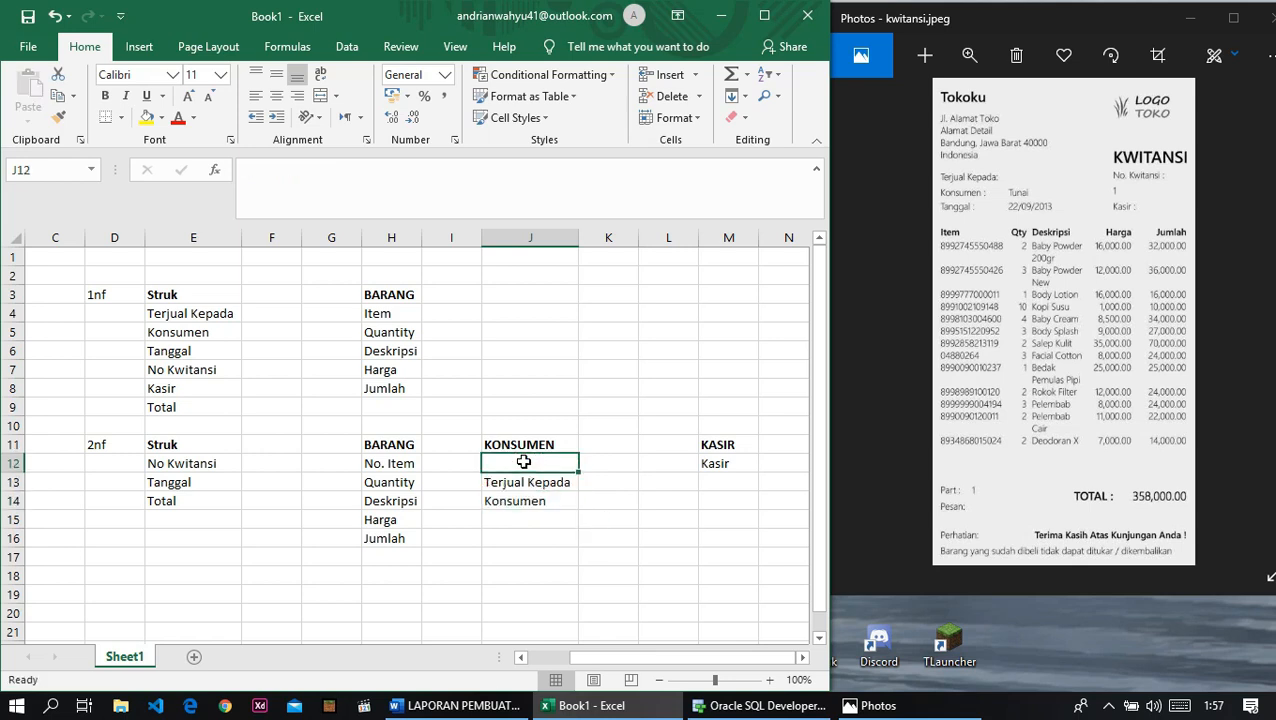
text(ID KONSUMEN)
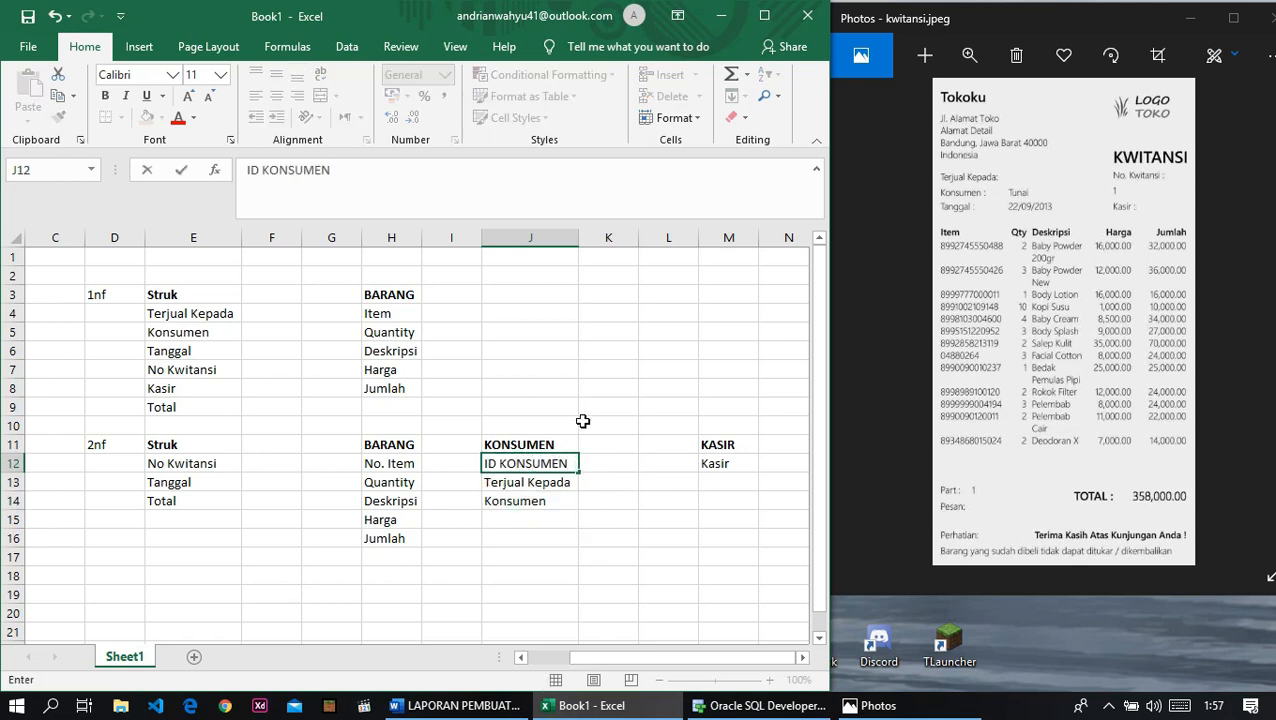
click(583, 421)
Step: Move the Kasir attribute down to M13 and enter "NO KASIR" in M12 under the KASIR heading
click(702, 464)
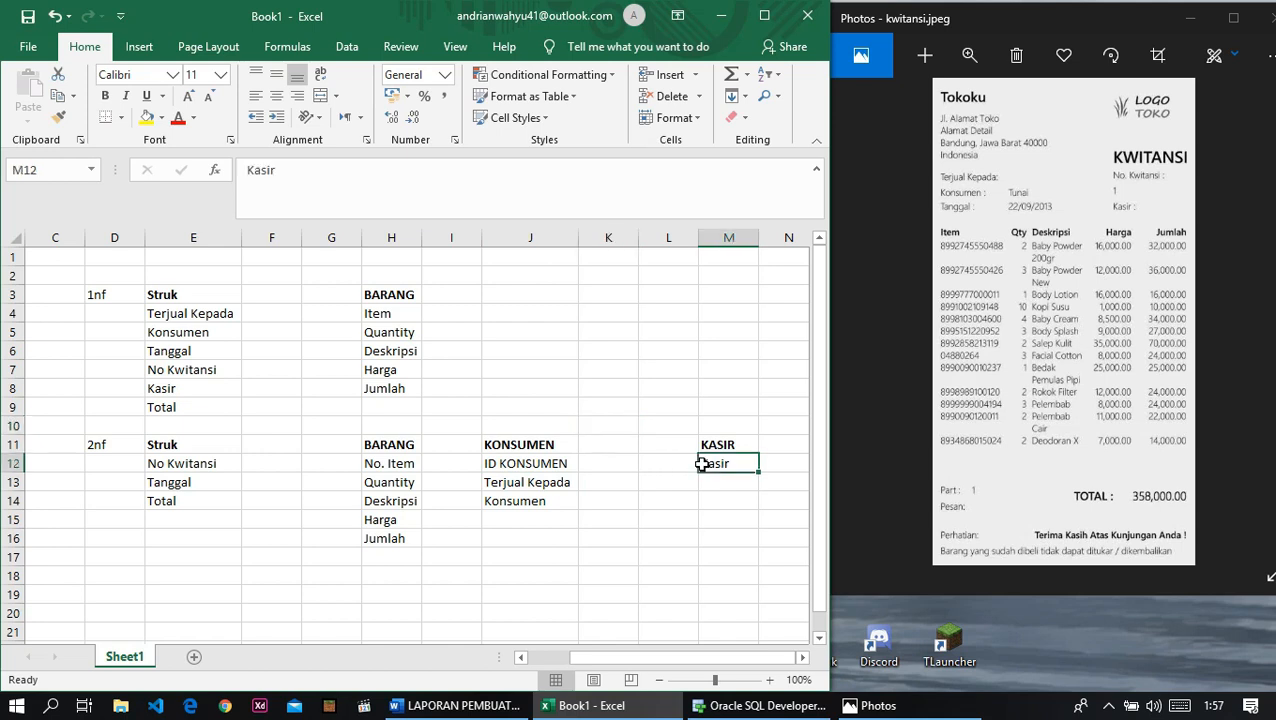
key(ctrl+c)
click(721, 485)
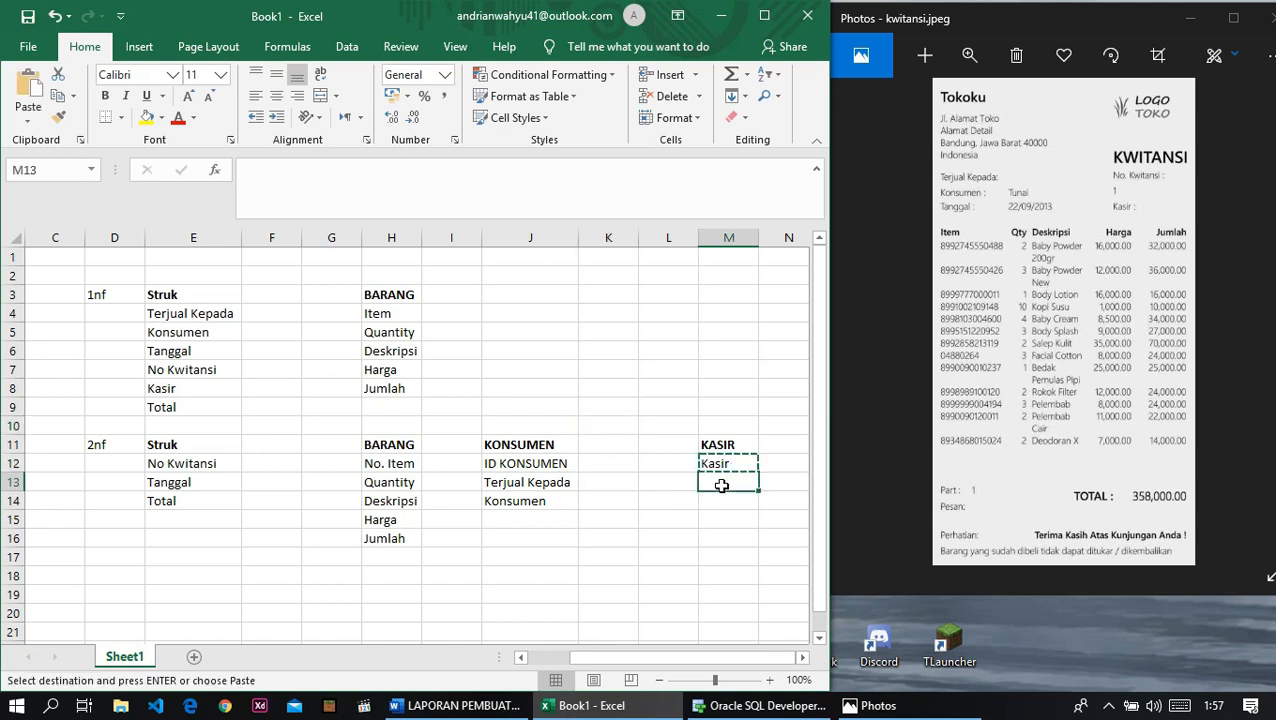
key(ctrl+v)
click(729, 463)
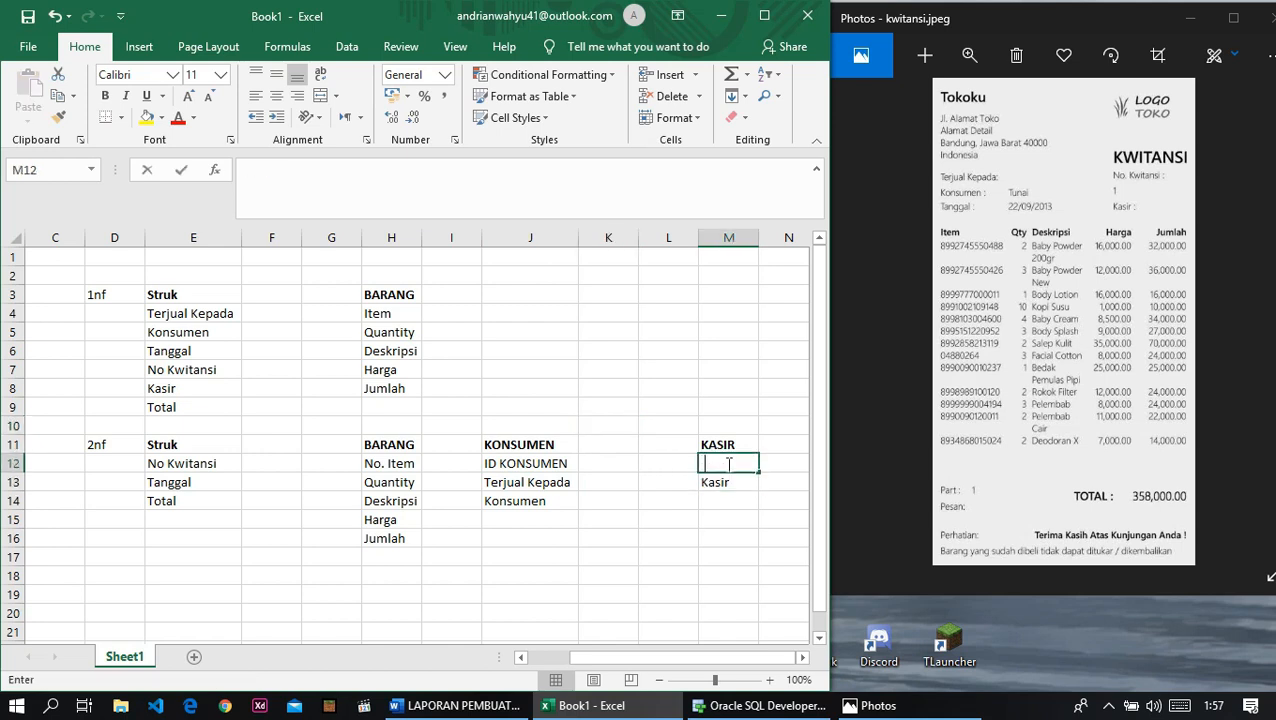
text(I)
text(O KASIR)
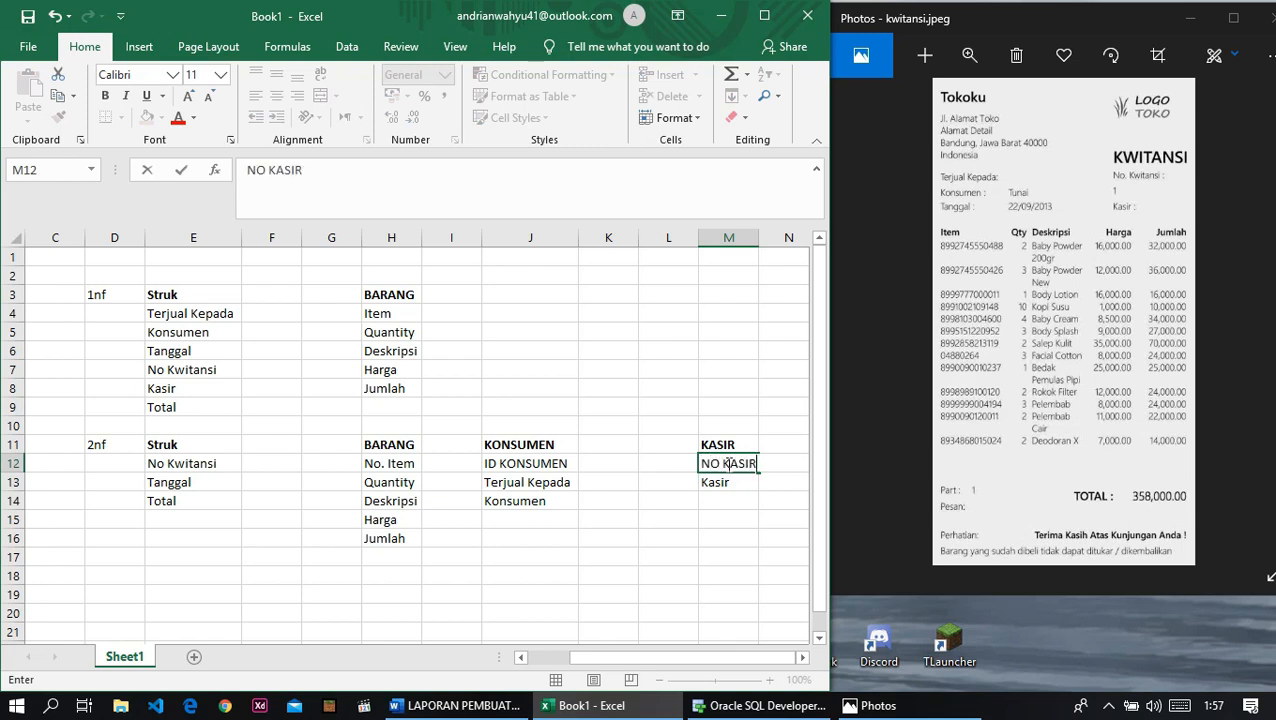
click(720, 446)
click(661, 372)
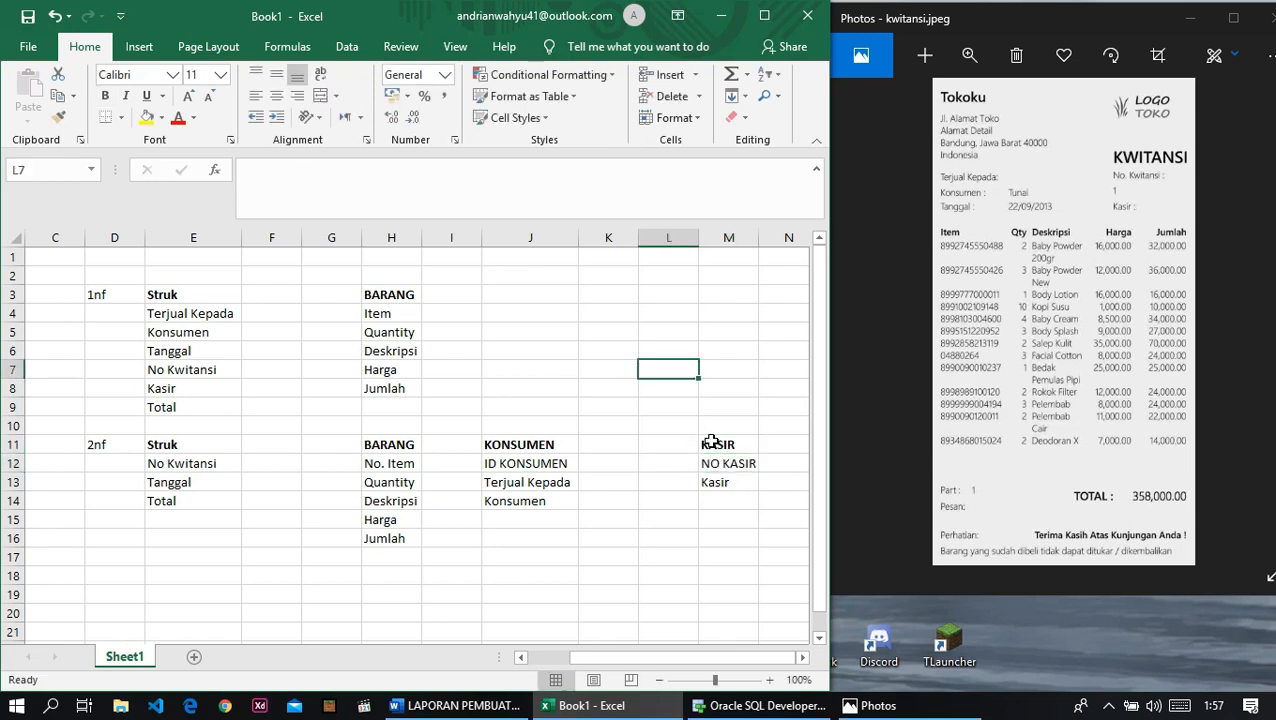
Step: Move the KASIR group from M11:M13 one column closer to the KONSUMEN group, starting at L11
drag(712, 441, 723, 476)
key(ctrl+c)
click(656, 447)
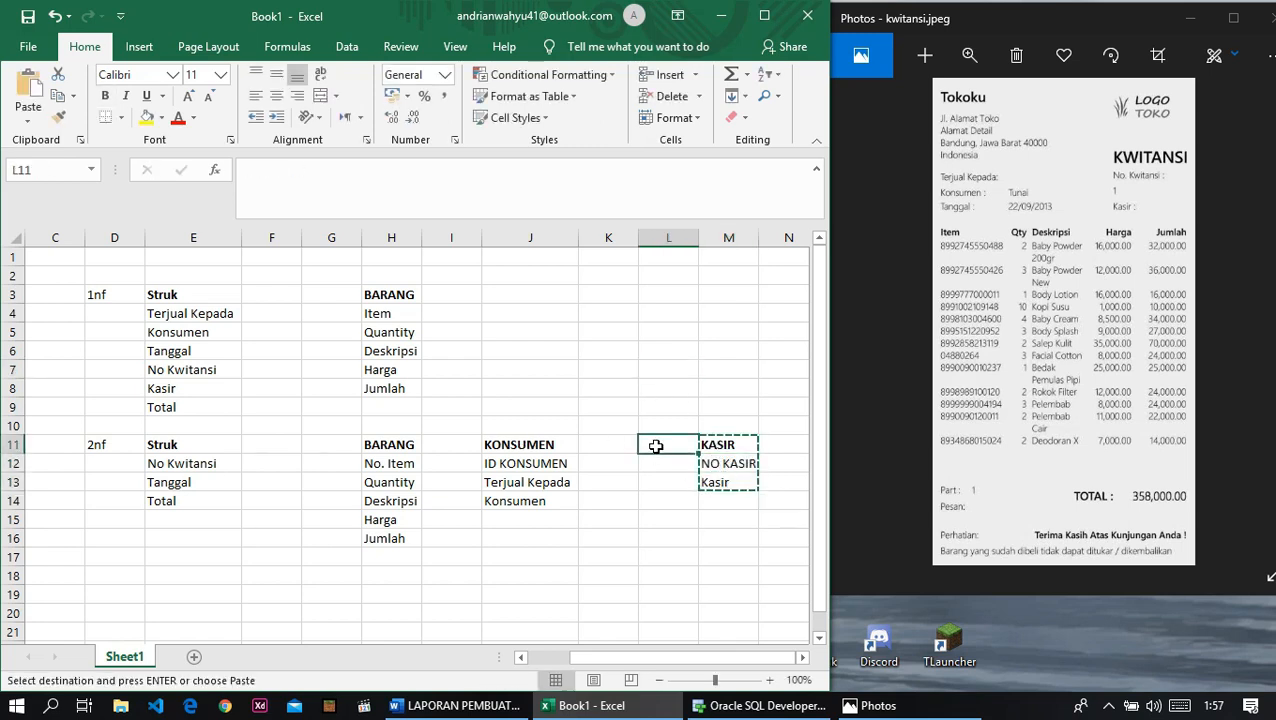
key(ctrl+c)
drag(712, 443, 726, 478)
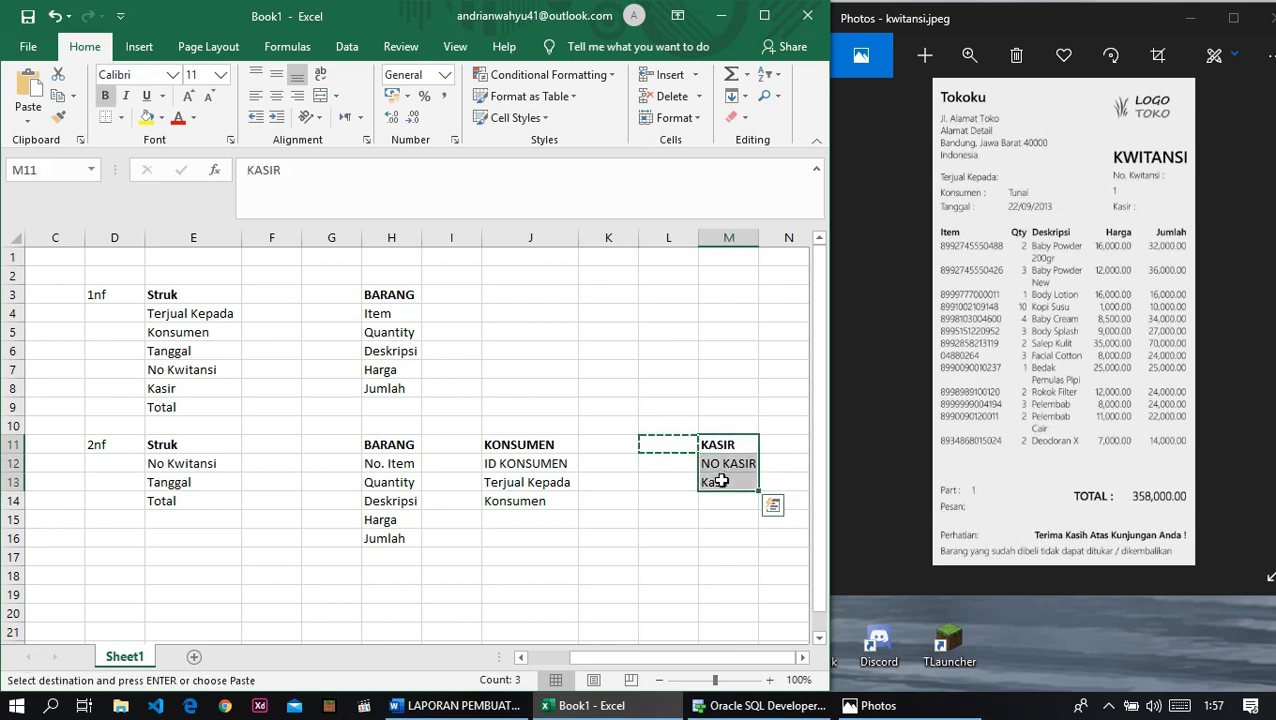
key(Escape)
key(ctrl+c)
click(676, 442)
key(ctrl+v)
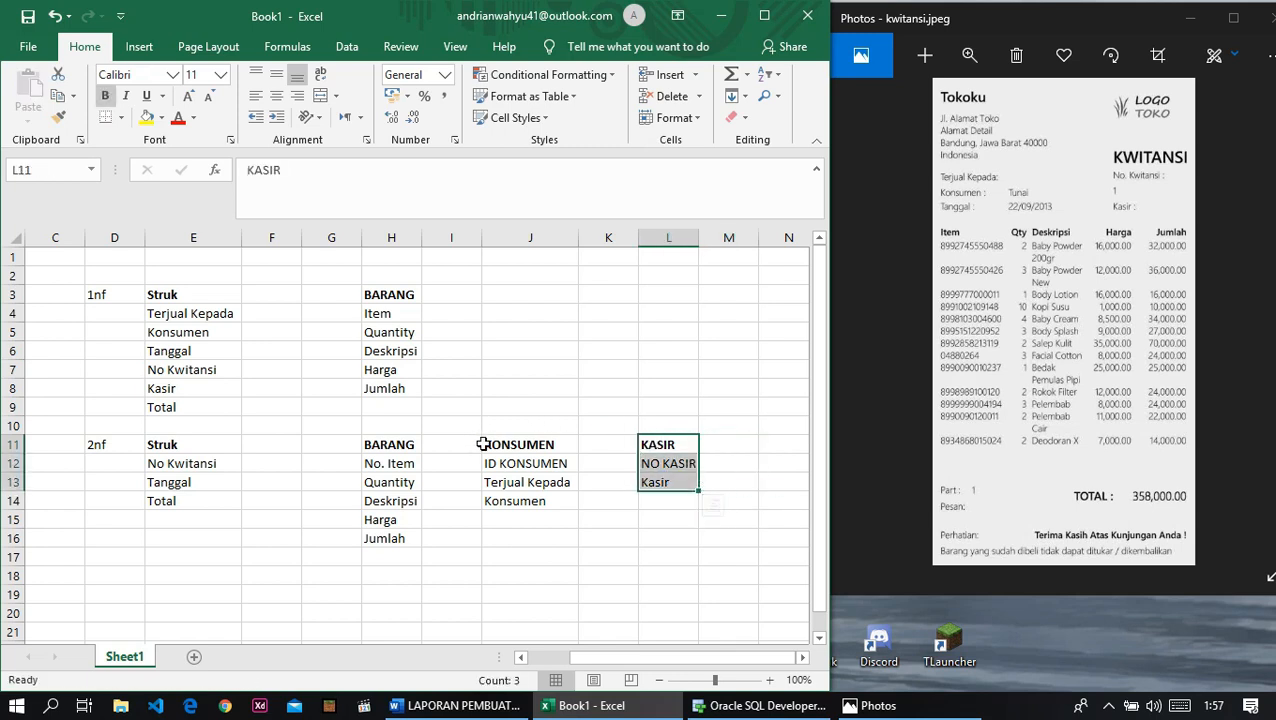
Step: Move the 2nf BARANG, KONSUMEN and KASIR block (H11:L16) one column closer to Struk, starting at G11
drag(370, 444, 664, 541)
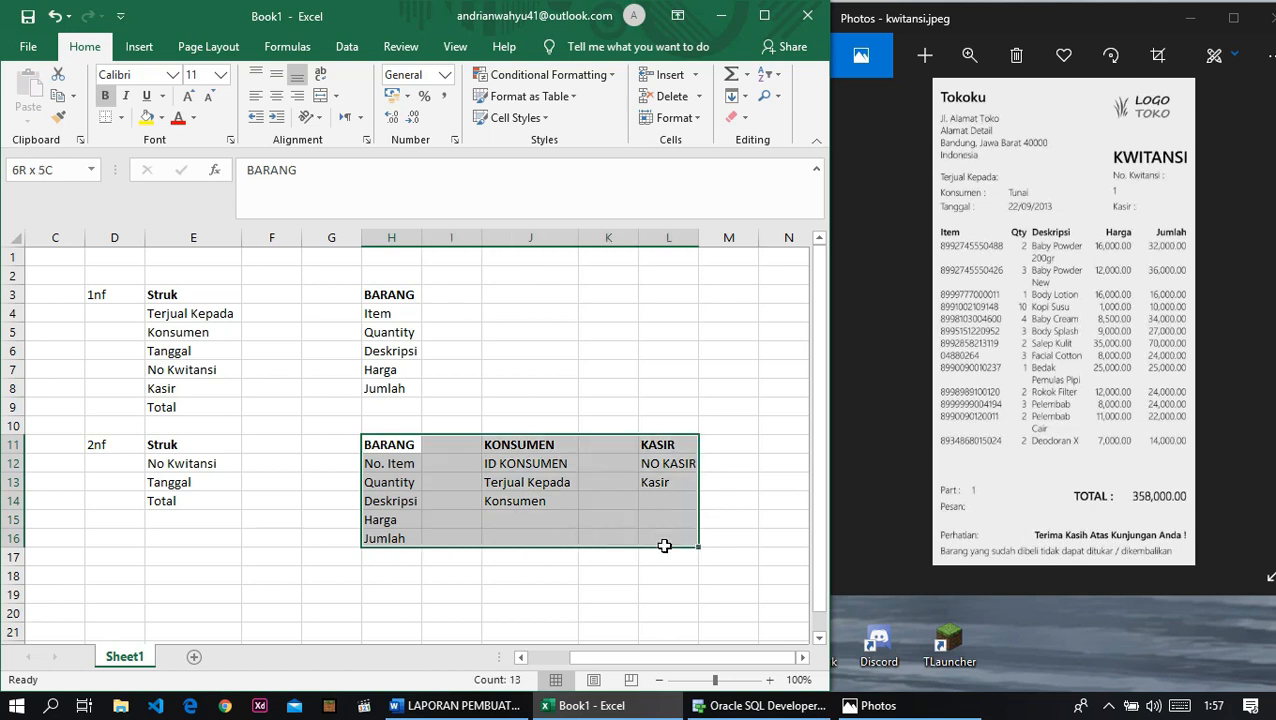
key(ctrl+c)
click(341, 457)
key(ctrl+v)
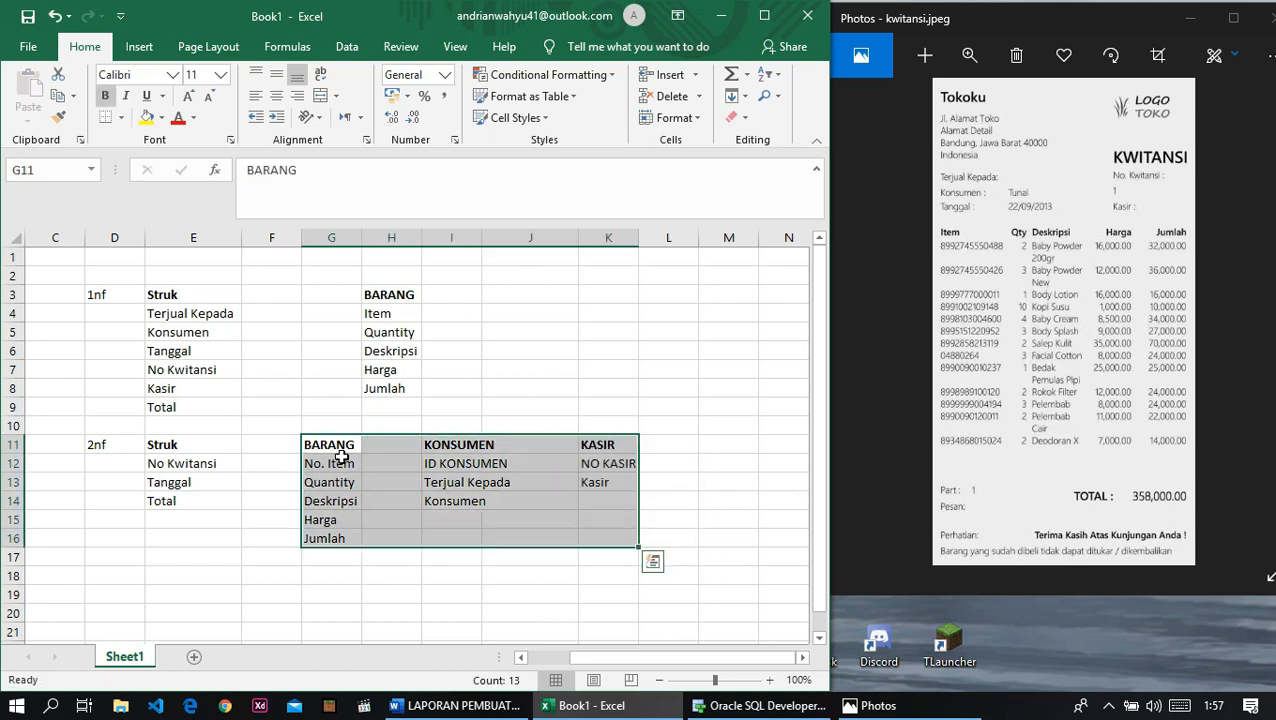
click(271, 499)
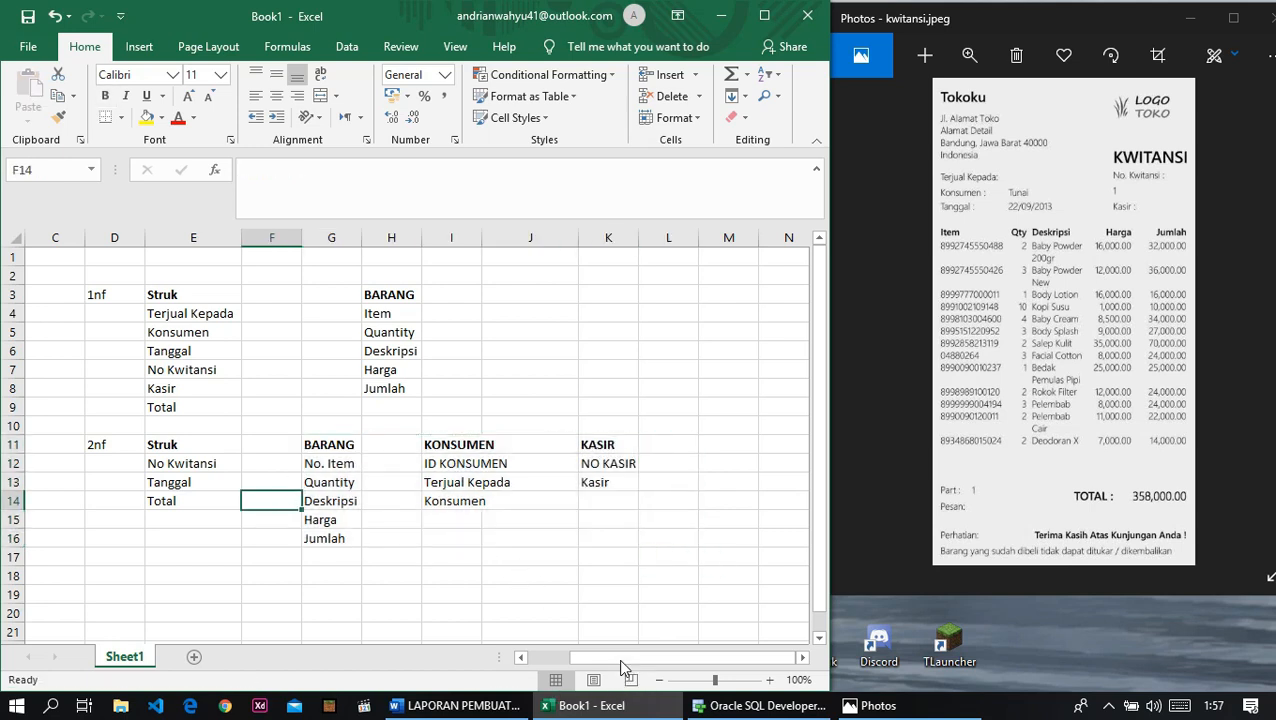
Step: Enter the label "3NF" in D18, below the 2nf section
drag(618, 658, 578, 658)
scroll(310, 465, down, 1)
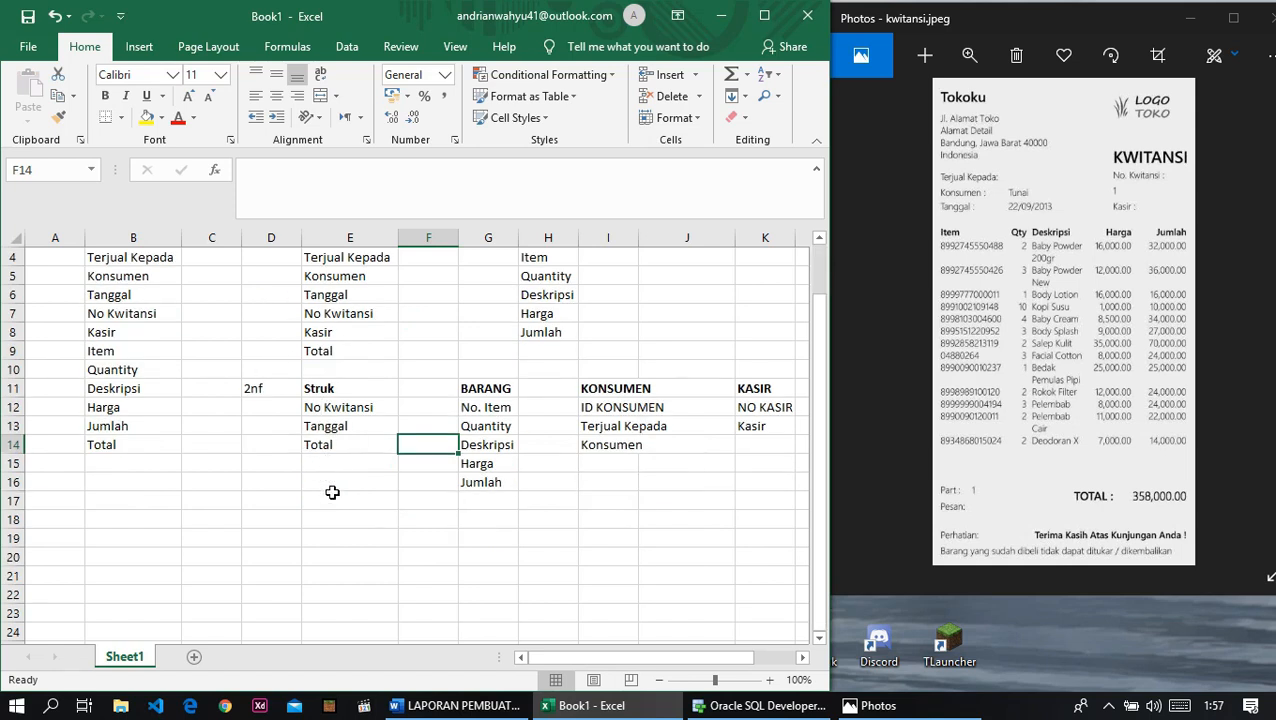
click(256, 519)
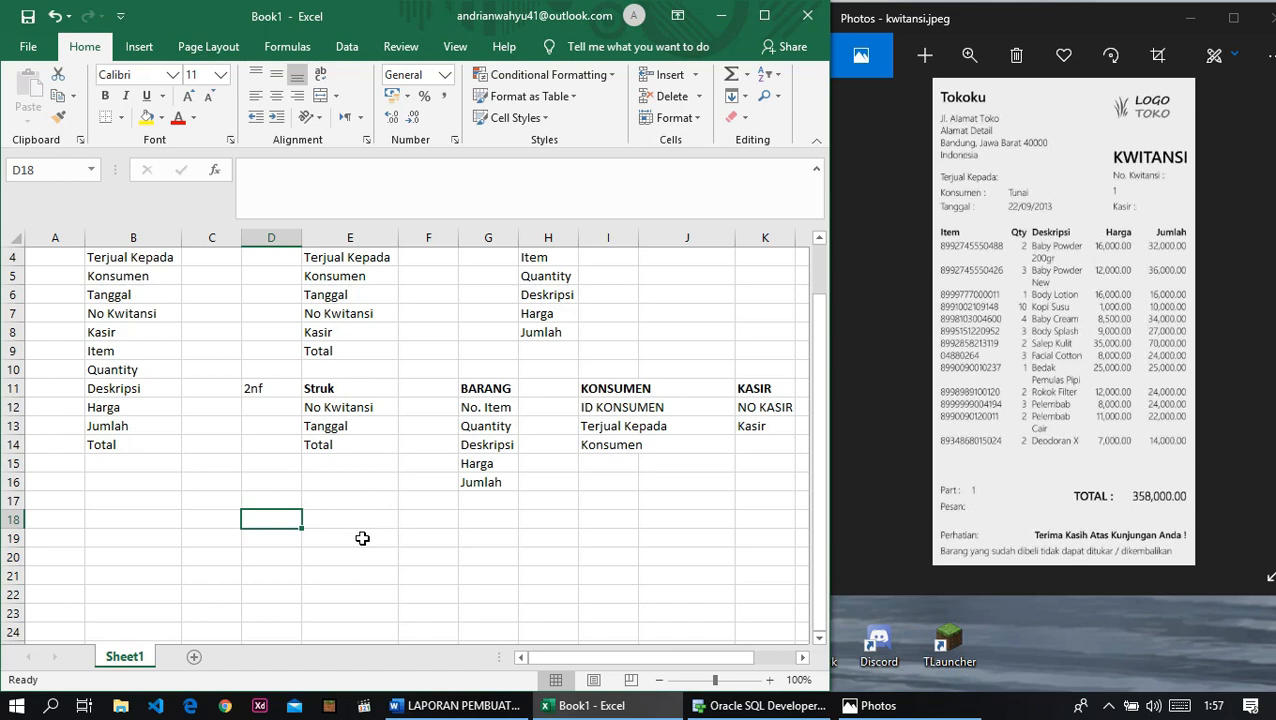
text(3NF)
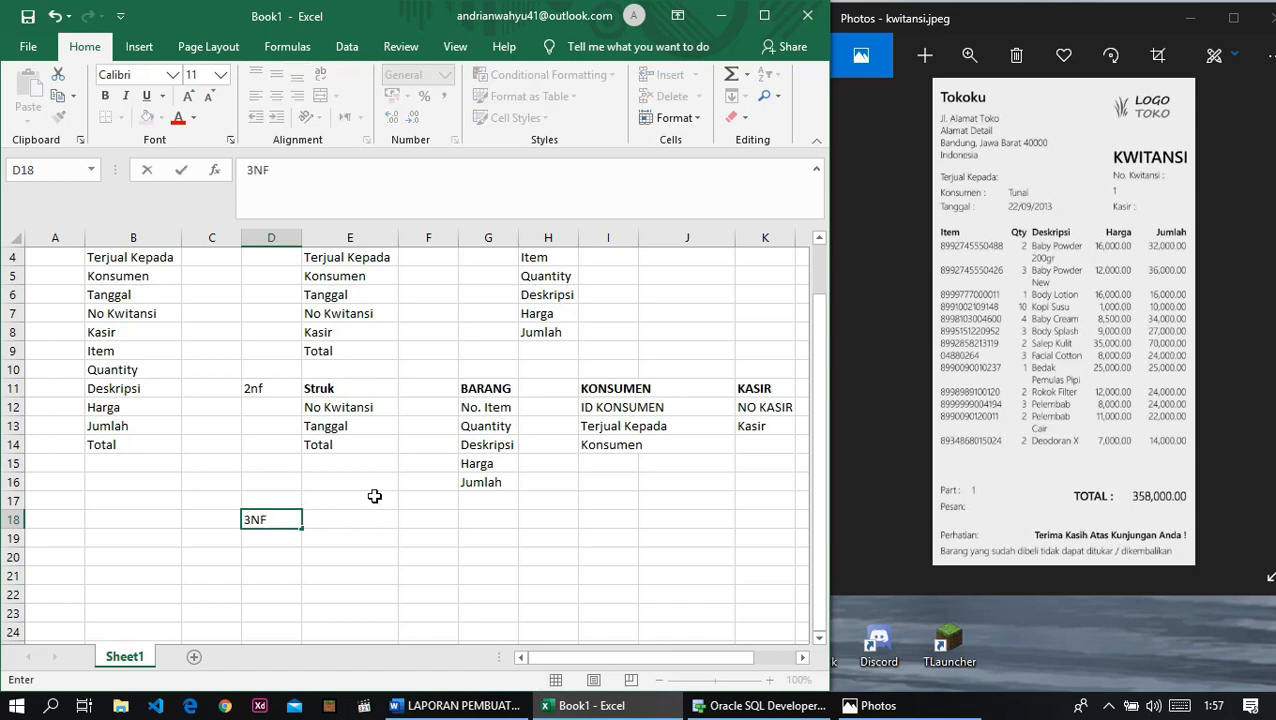
click(350, 516)
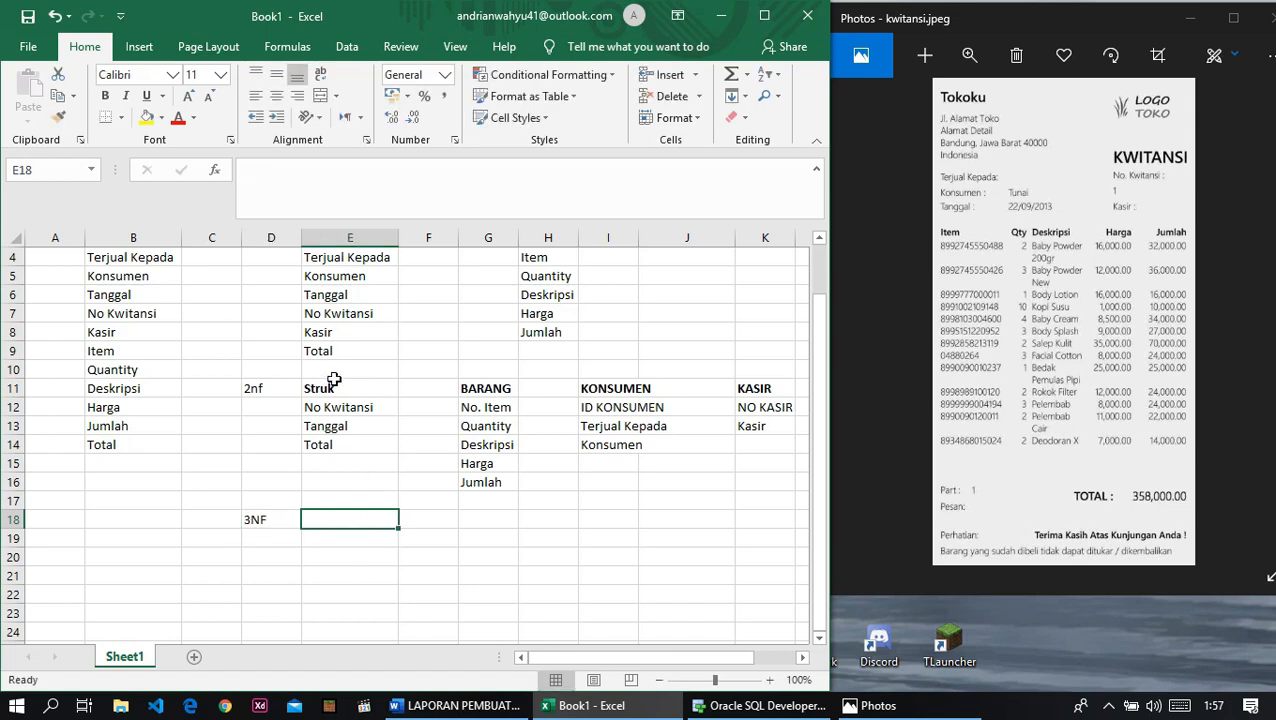
Step: Copy the 2nf Struk list with its heading (E11:E14) into the 3NF section, starting at E18
drag(335, 391, 340, 427)
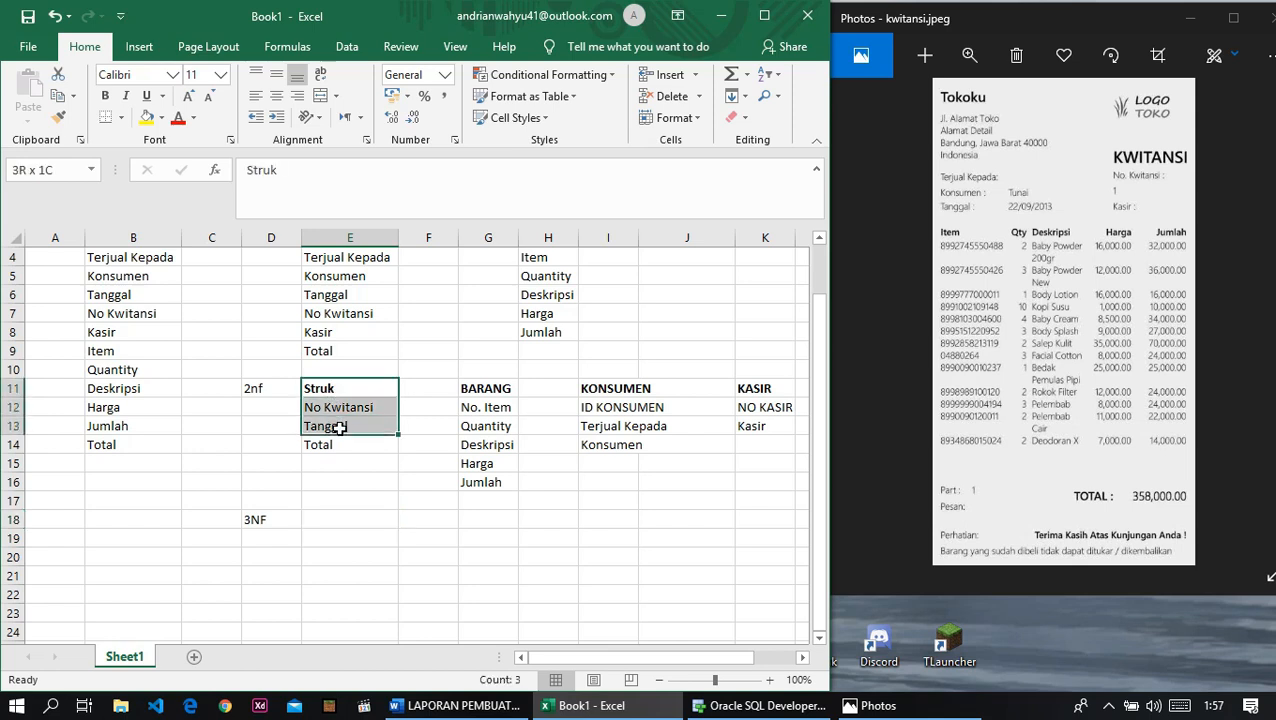
key(ctrl+c)
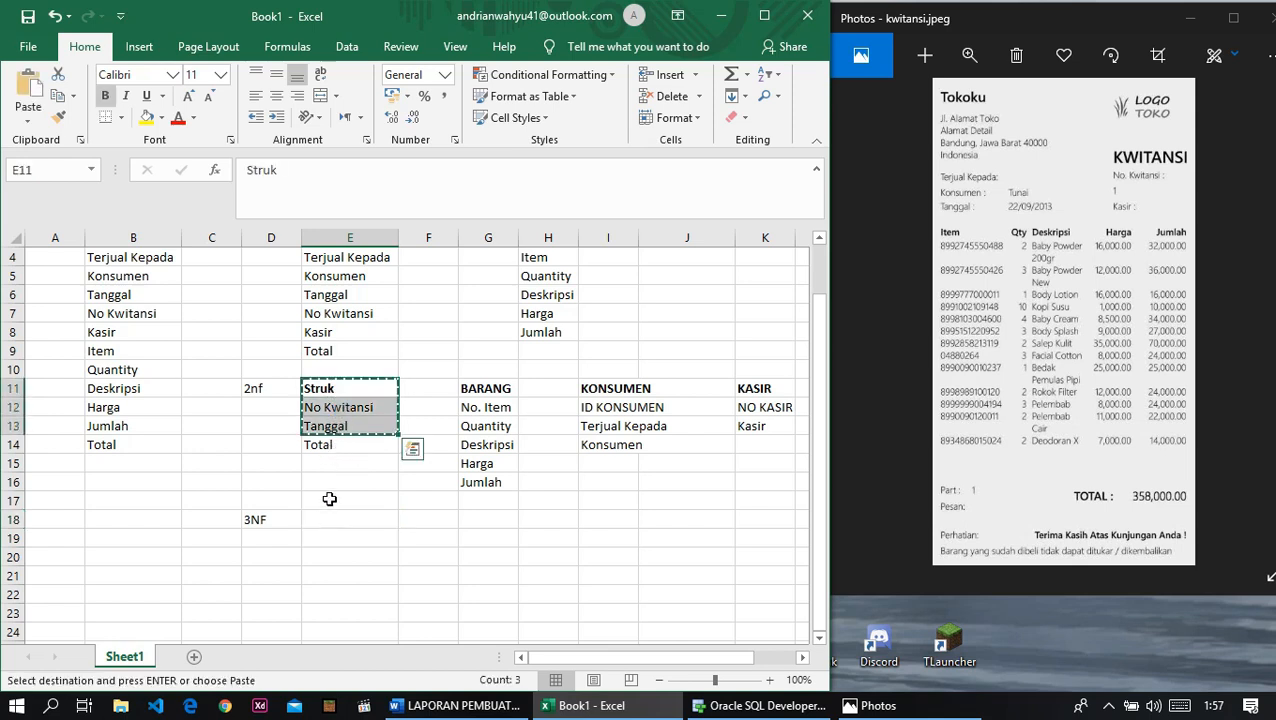
drag(333, 390, 347, 441)
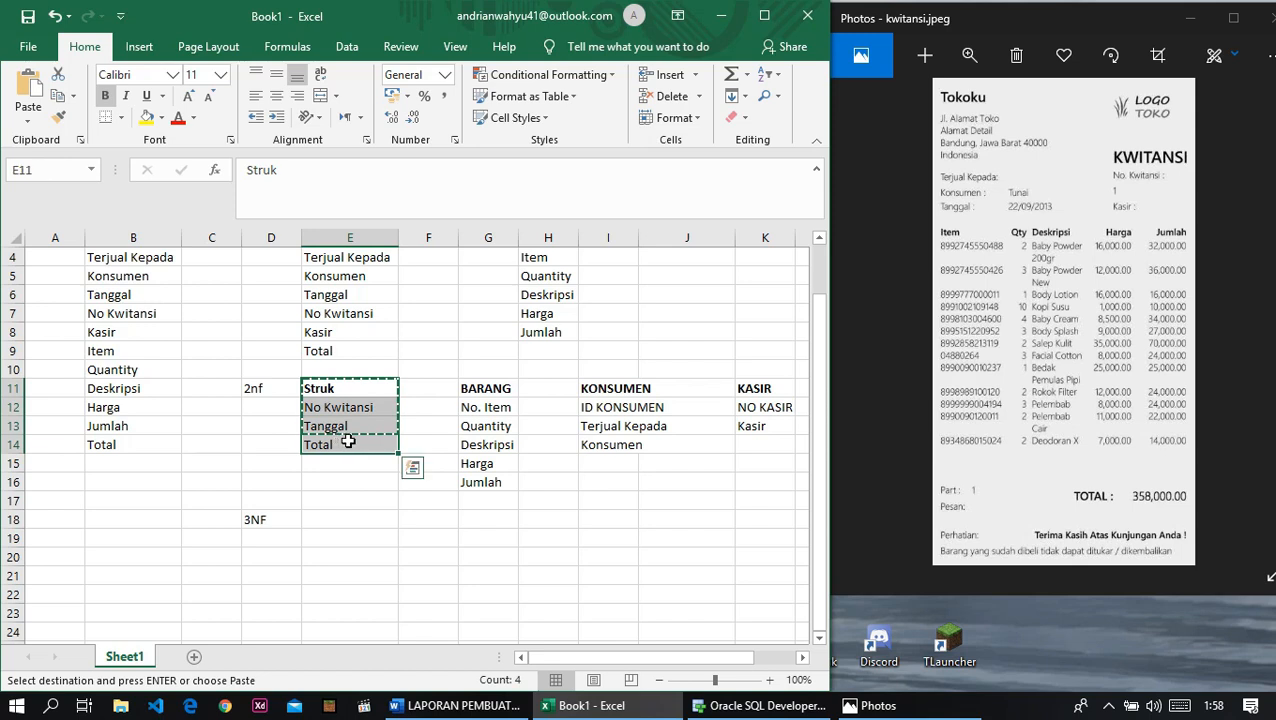
click(340, 519)
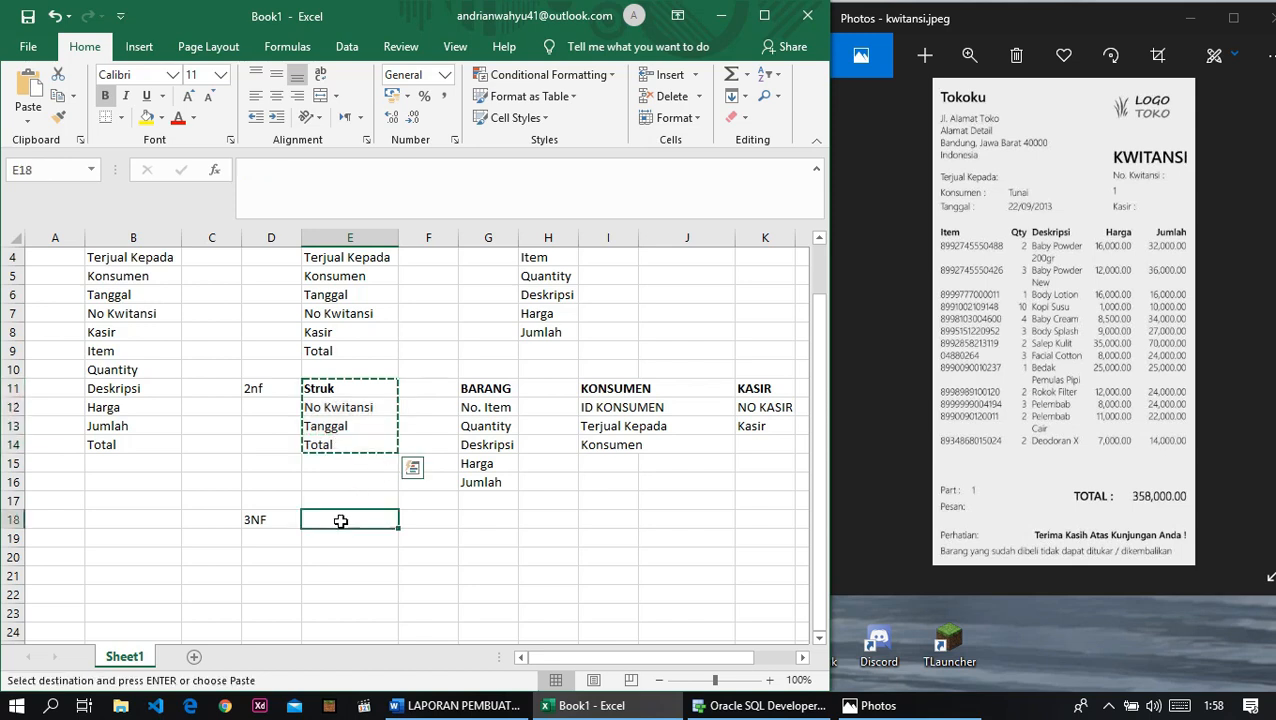
key(ctrl+v)
click(343, 539)
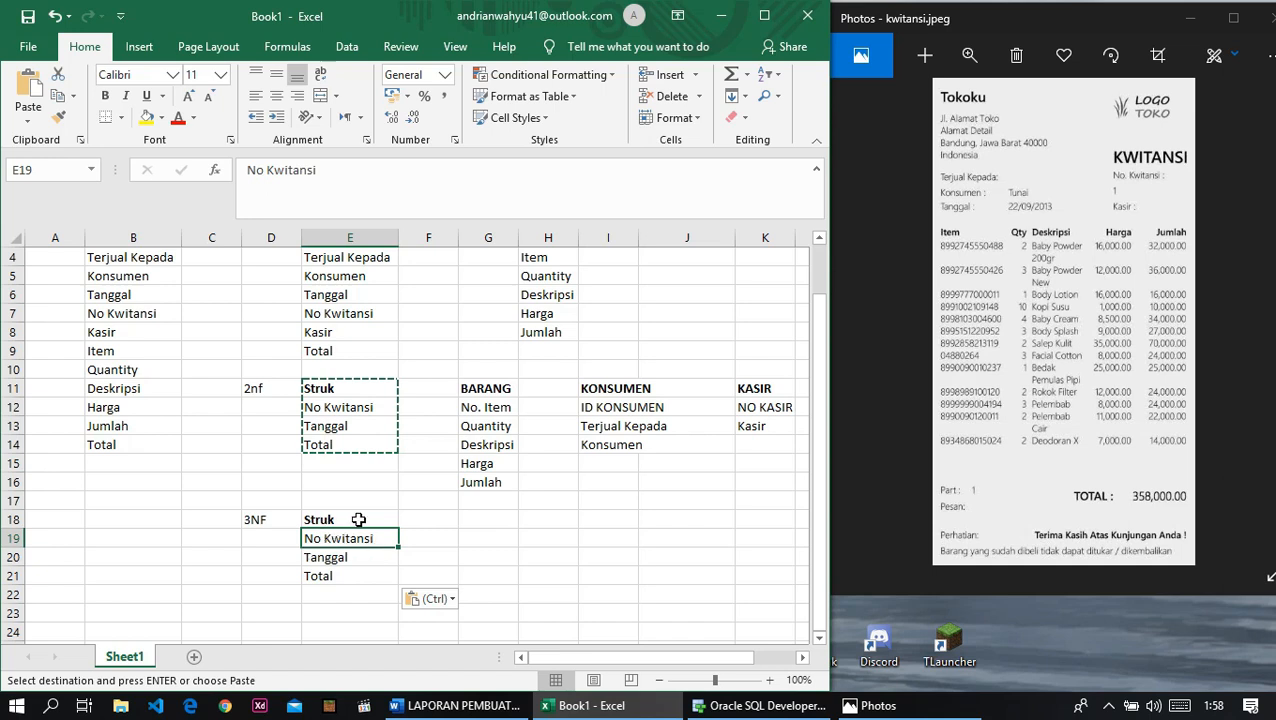
Step: Move the Total attribute out of the 3NF Struk list (E21) to G24, beneath the space for the BARANG group
click(356, 556)
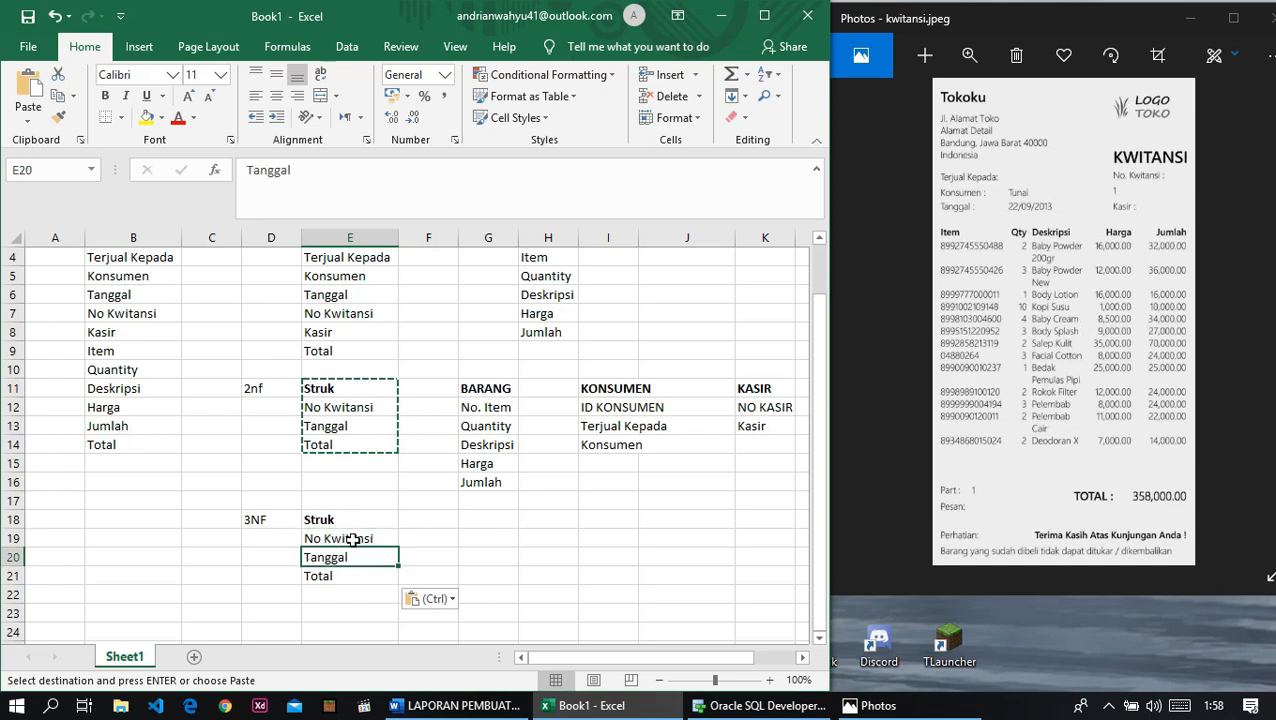
click(336, 575)
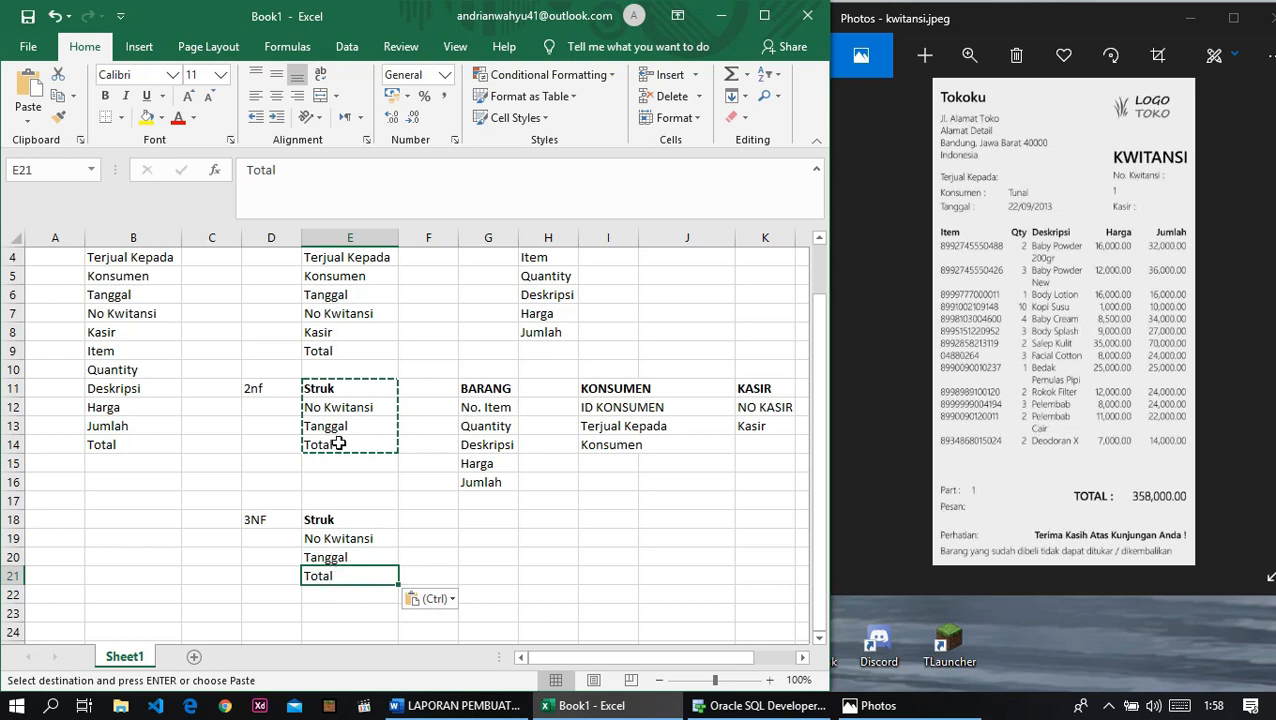
click(484, 402)
click(338, 570)
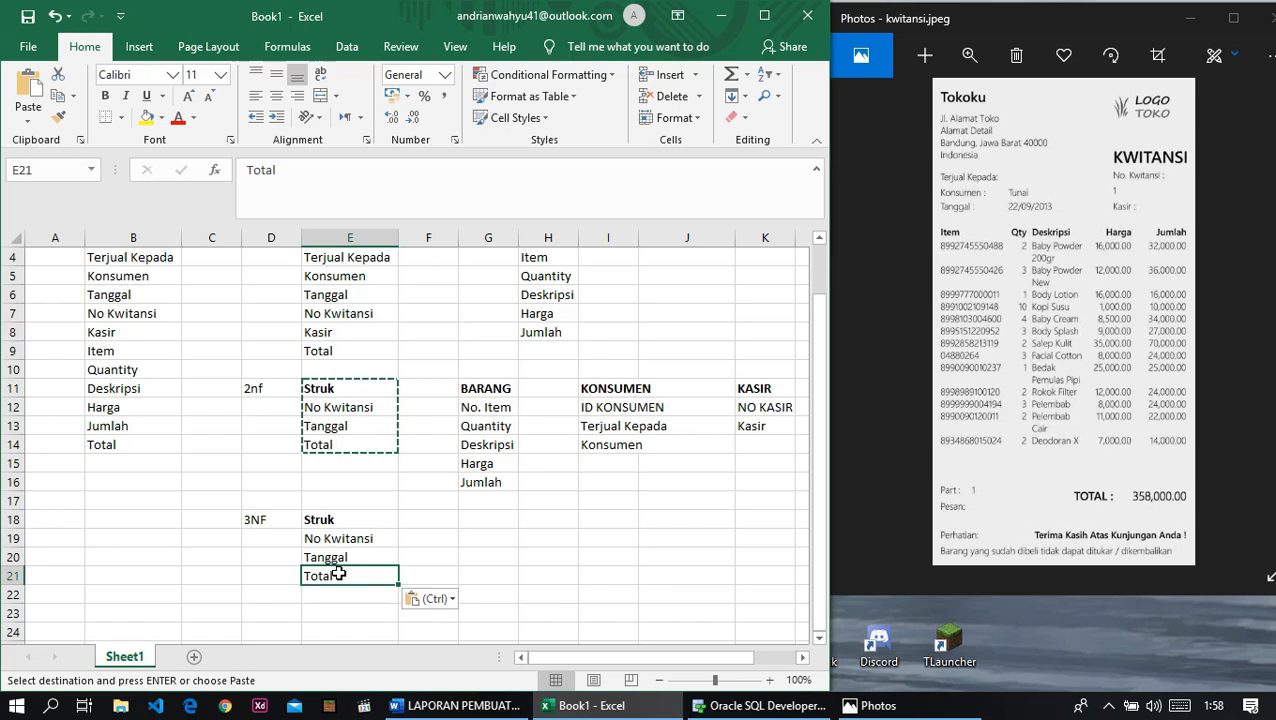
click(482, 462)
click(355, 570)
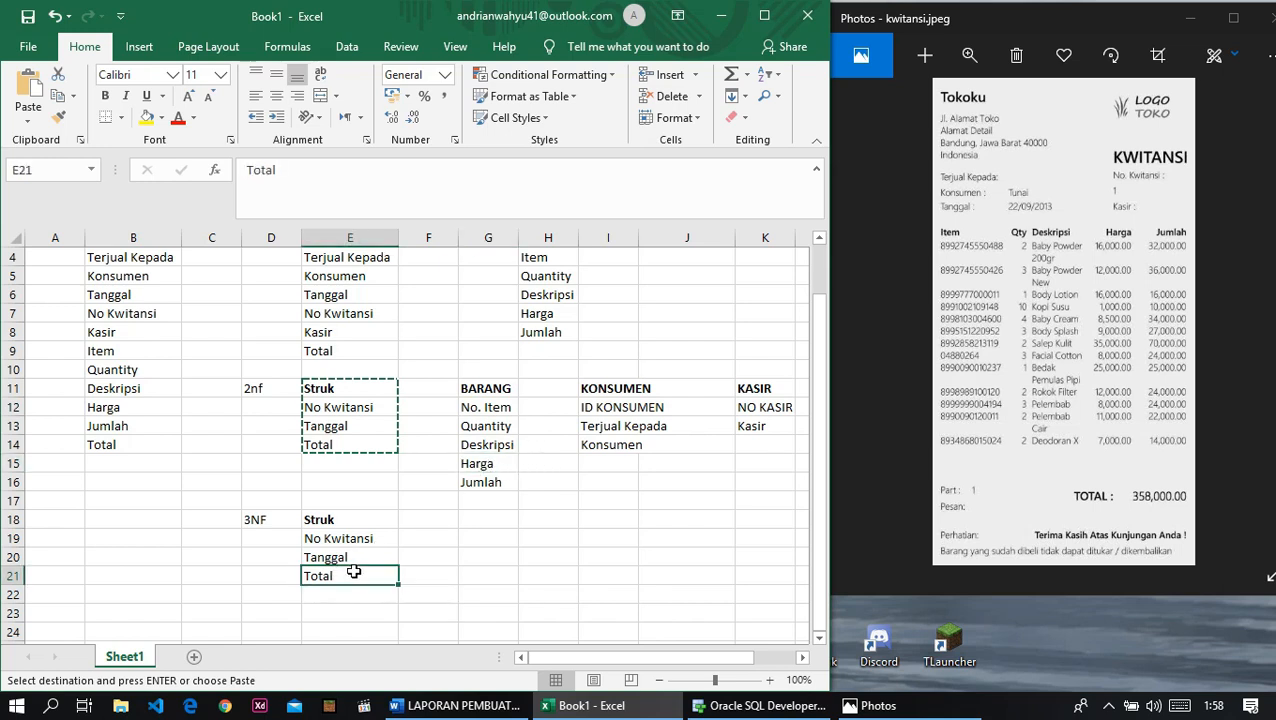
key(ctrl+c)
scroll(482, 560, down, 2)
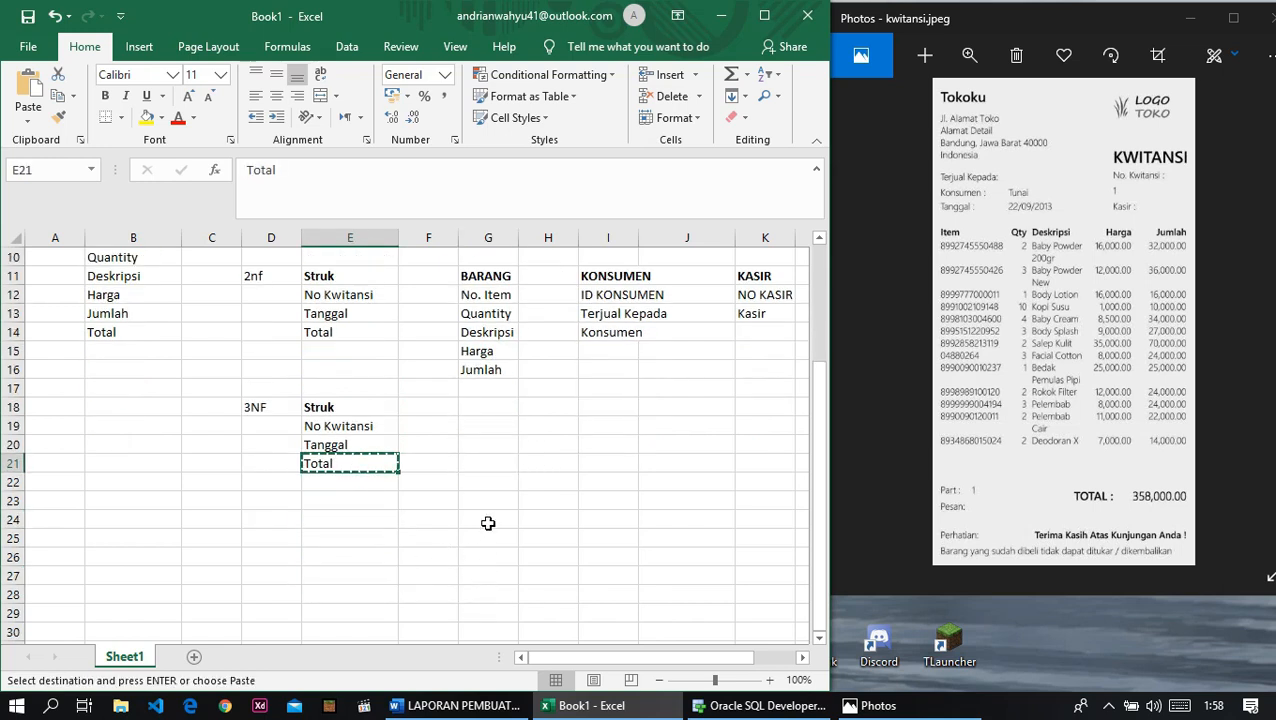
click(487, 521)
key(ctrl+v)
scroll(490, 437, up, 2)
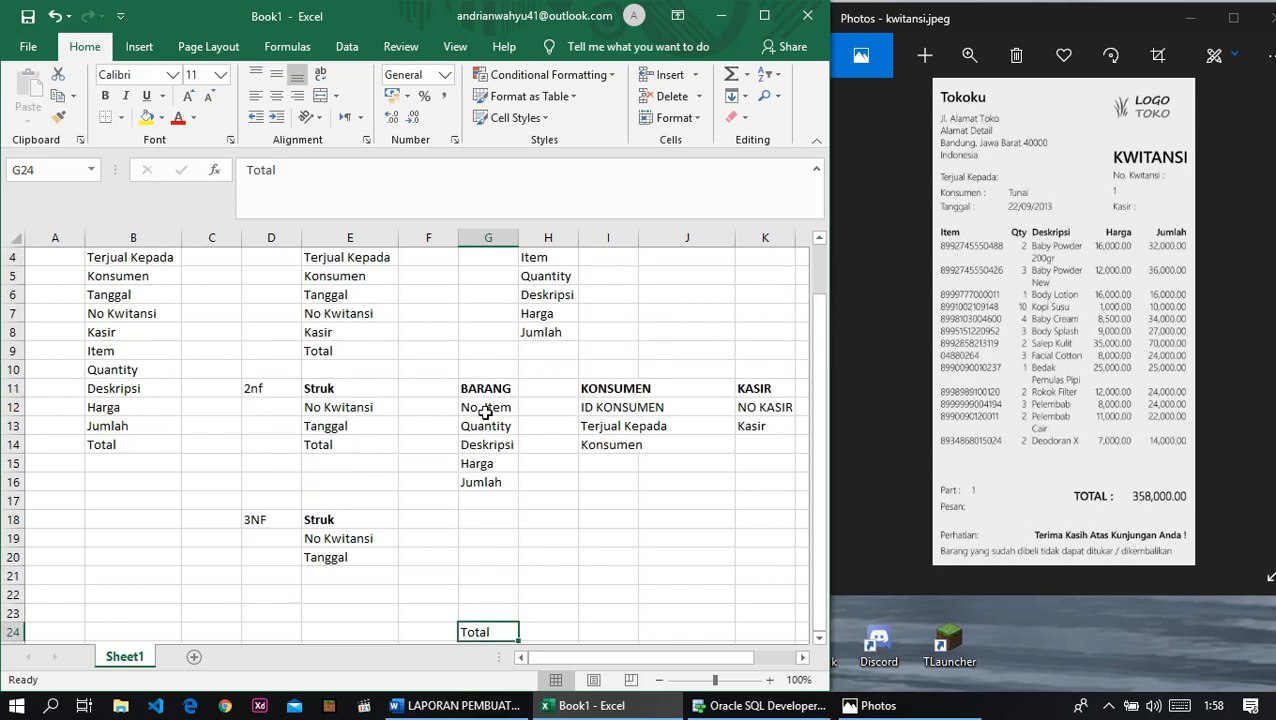
Step: Copy the 2nf BARANG list with its heading (G11:G16) into the 3NF section, starting at G18
click(485, 410)
click(497, 390)
click(497, 412)
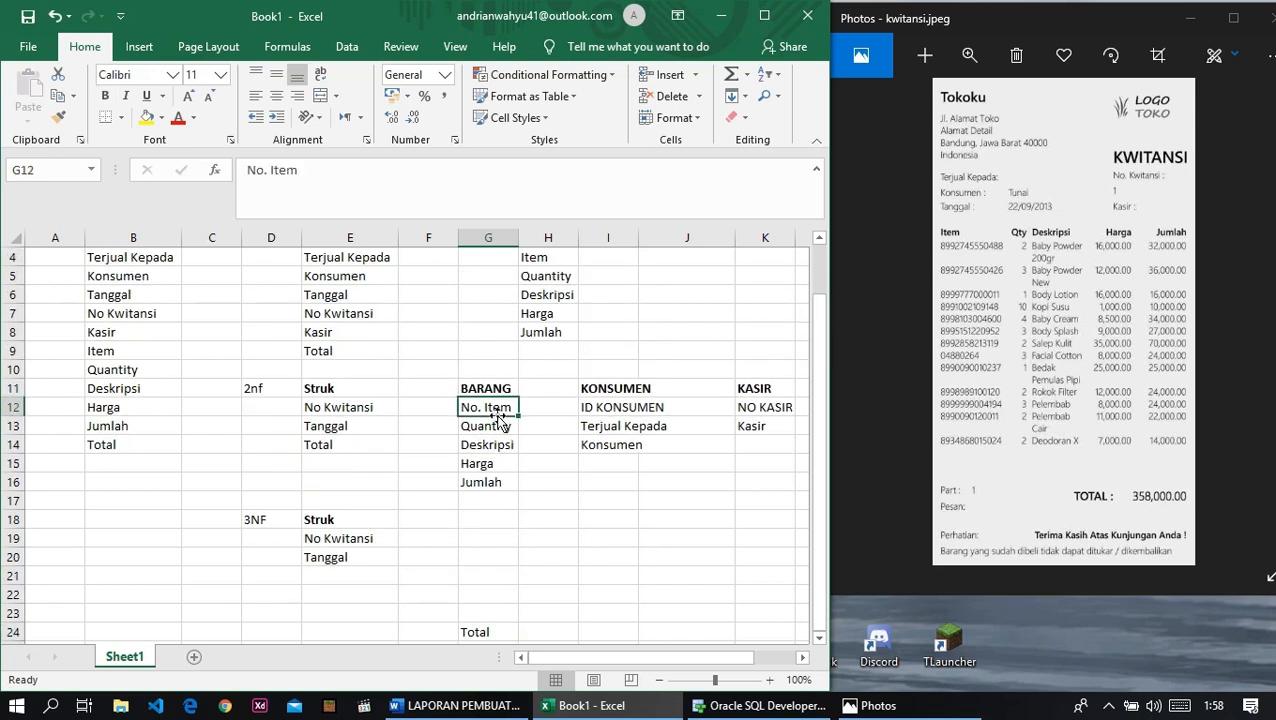
click(499, 428)
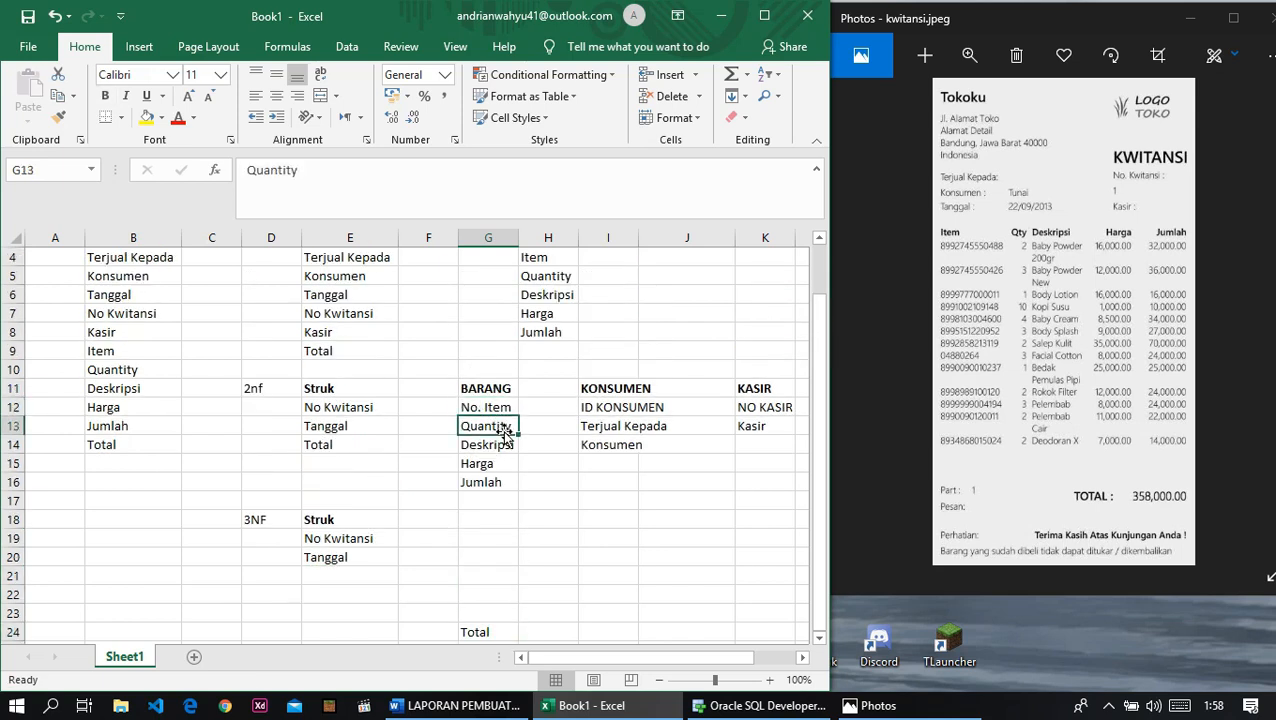
click(499, 449)
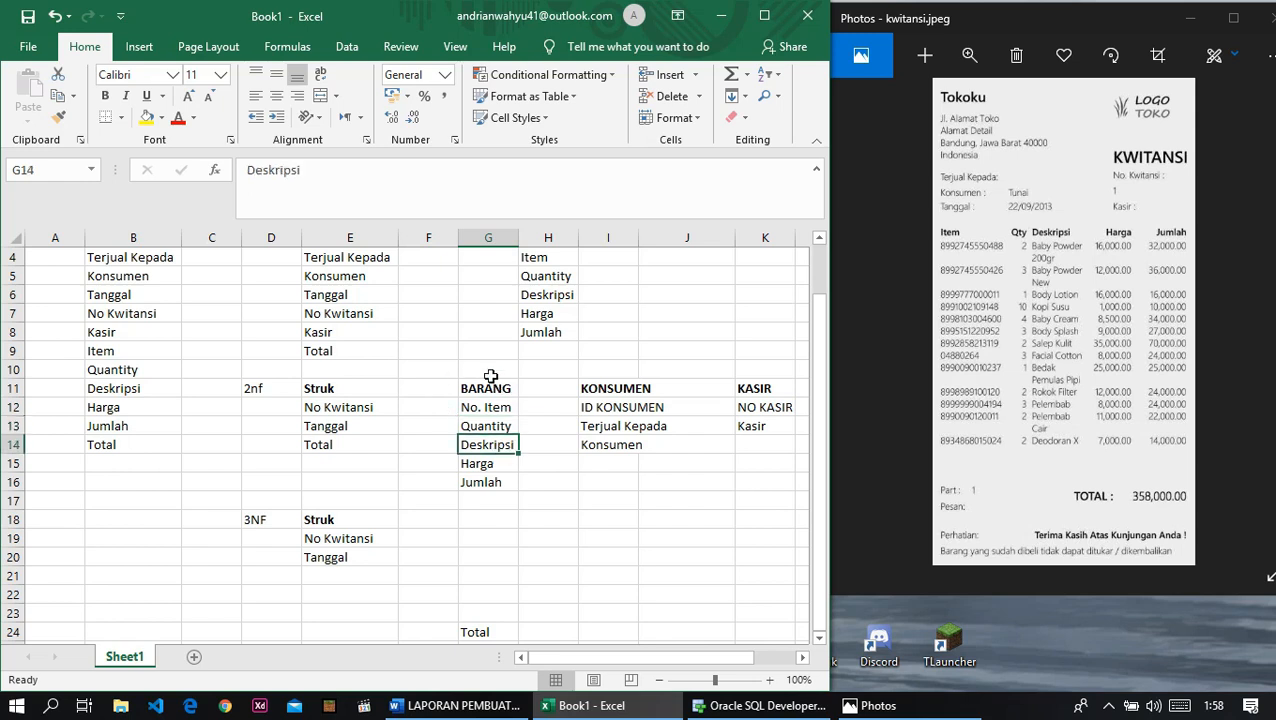
click(489, 467)
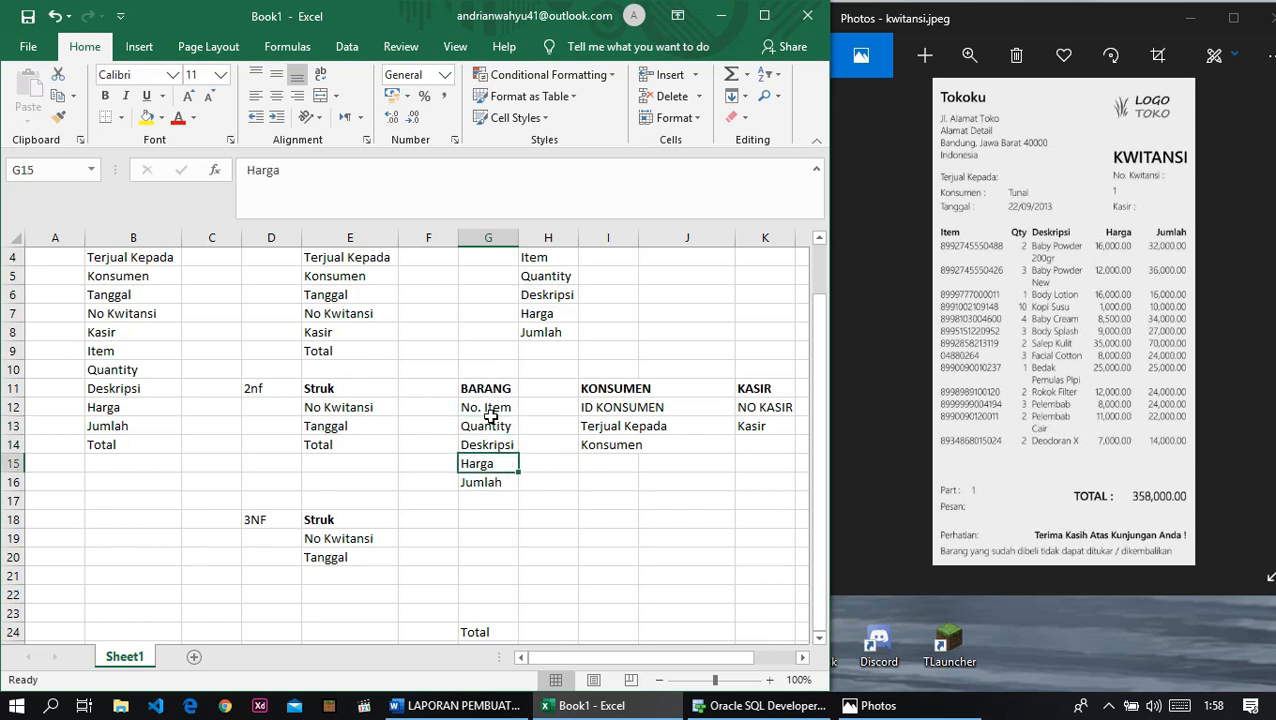
drag(495, 393, 490, 490)
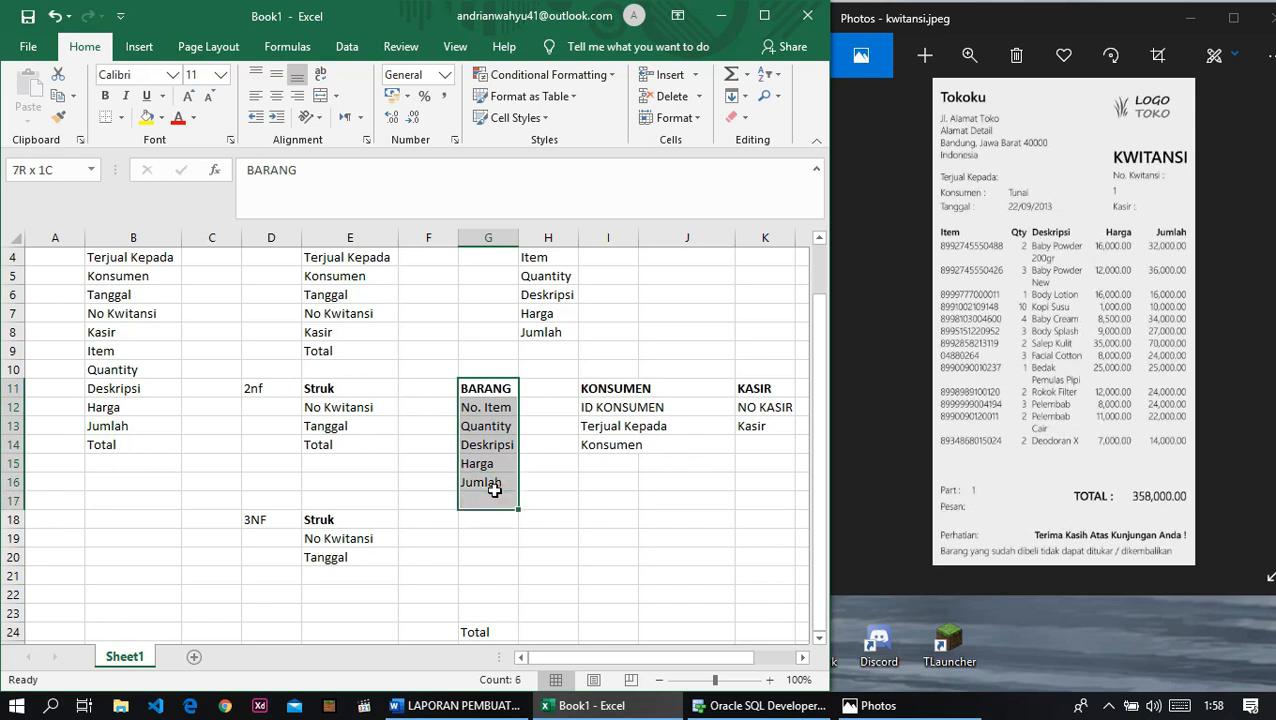
key(ctrl+c)
click(476, 519)
key(ctrl+v)
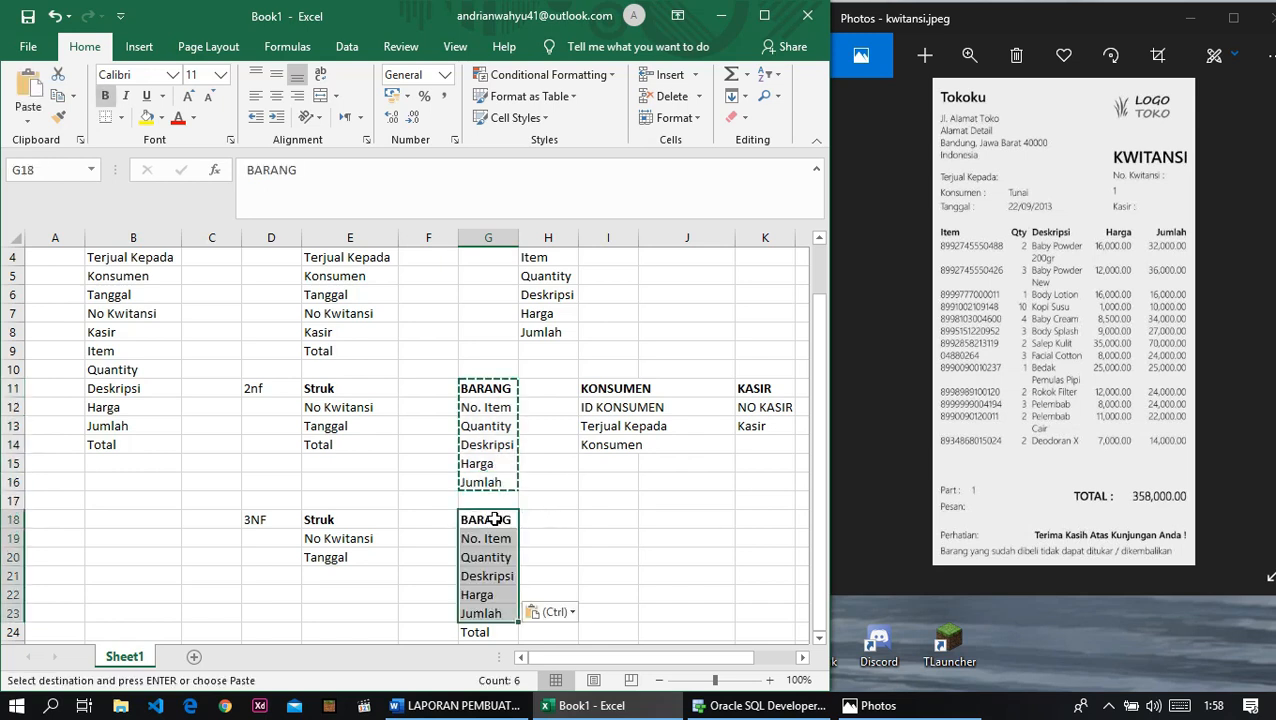
Step: Copy the 2nf KONSUMEN group (I11:I14) into the 3NF section starting at I18, and autofit the width of column I
scroll(595, 504, down, 1)
click(604, 369)
click(610, 350)
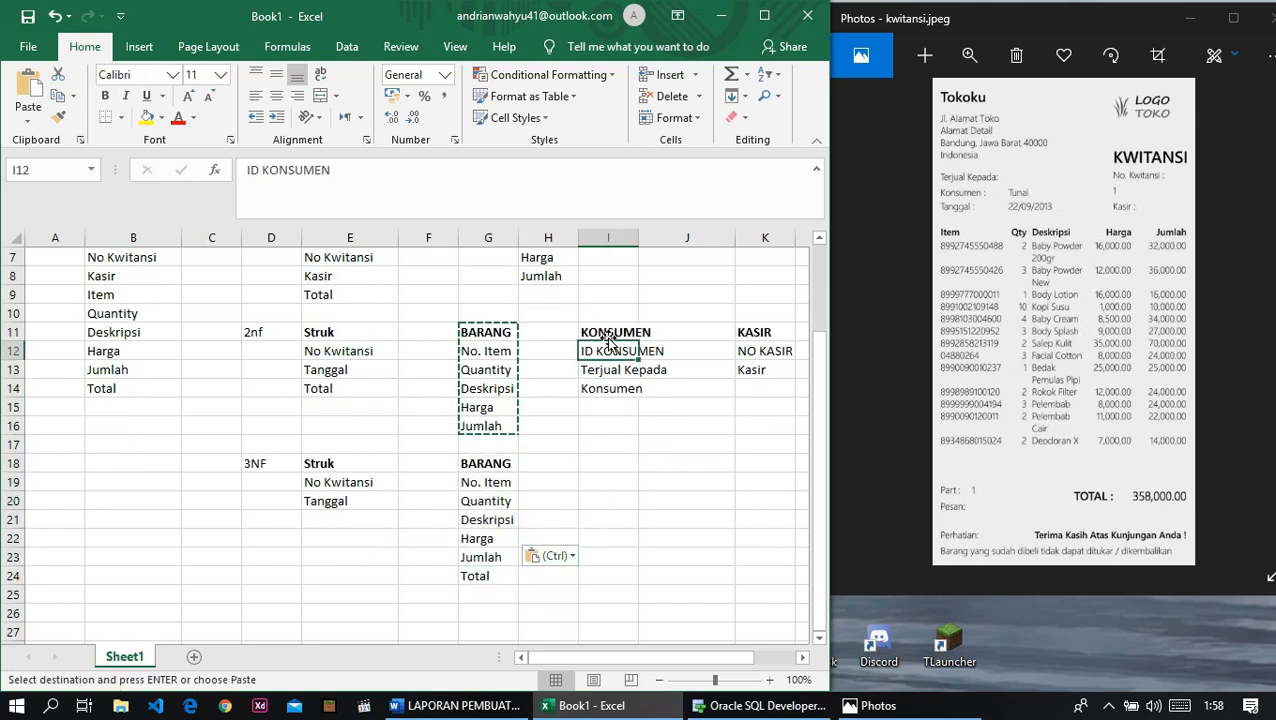
click(612, 316)
click(617, 354)
click(610, 386)
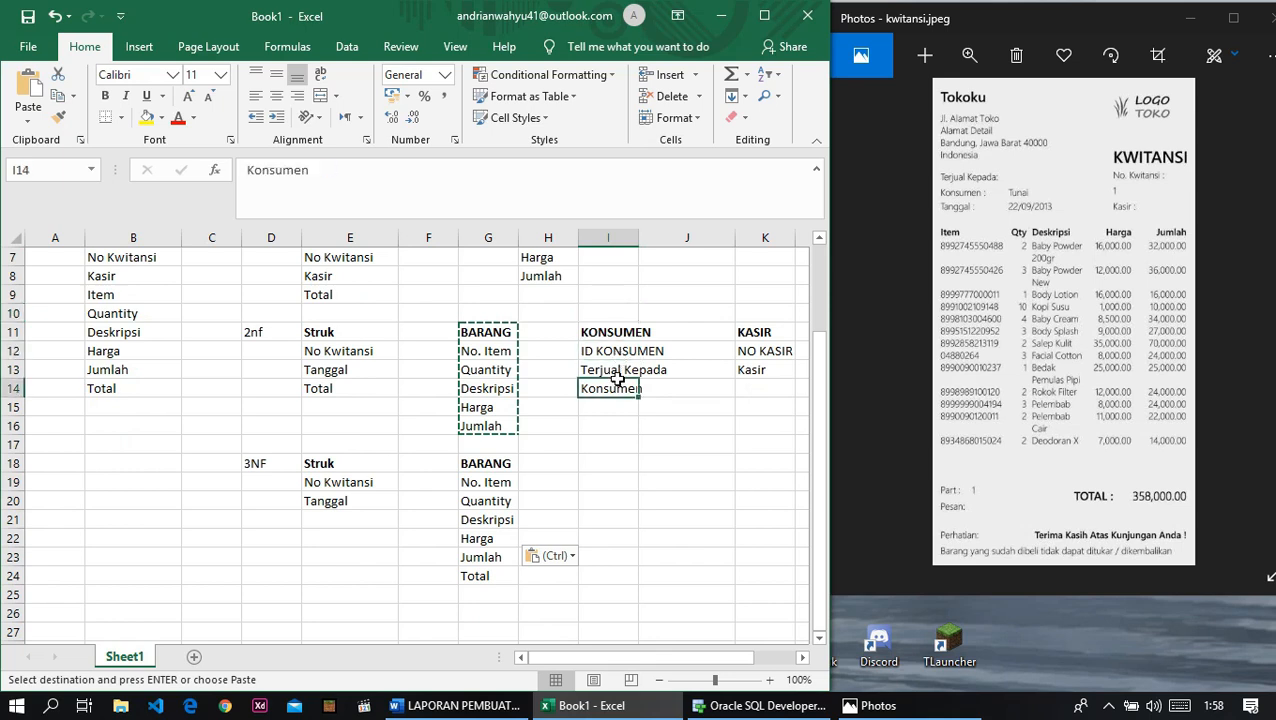
click(618, 368)
click(605, 392)
drag(606, 333, 607, 386)
key(Escape)
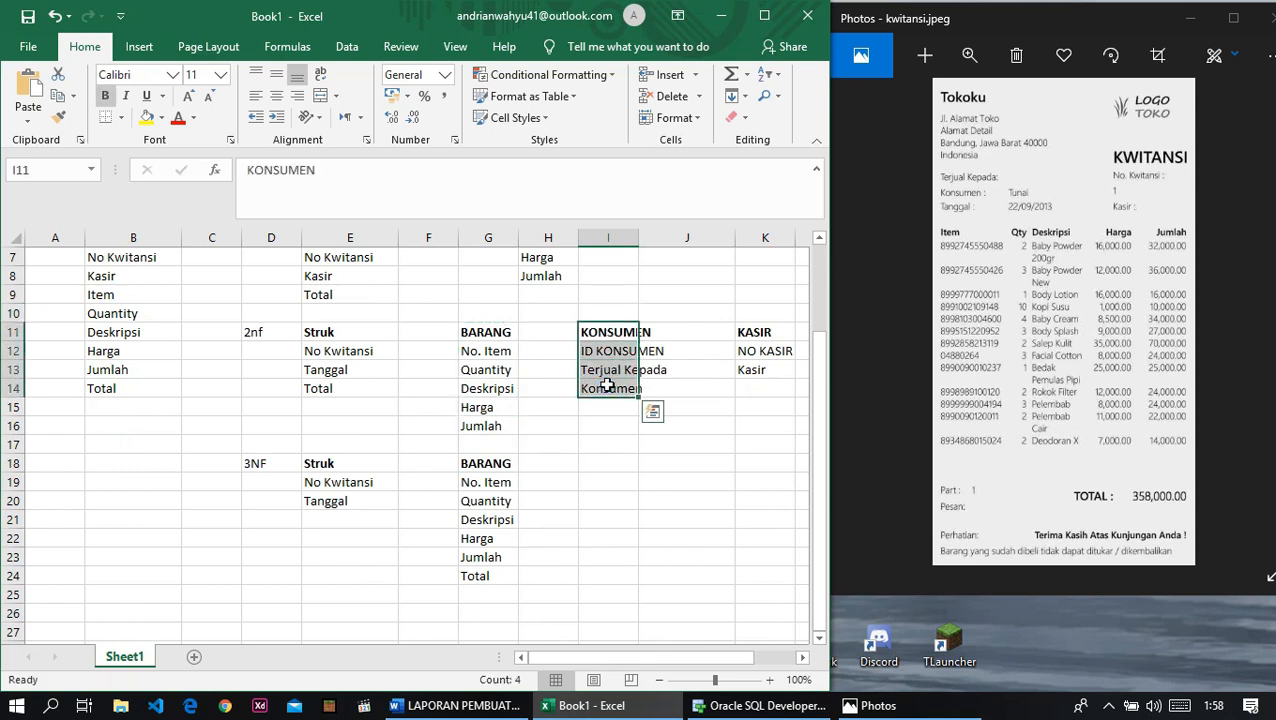
key(ctrl+c)
click(603, 464)
key(ctrl+v)
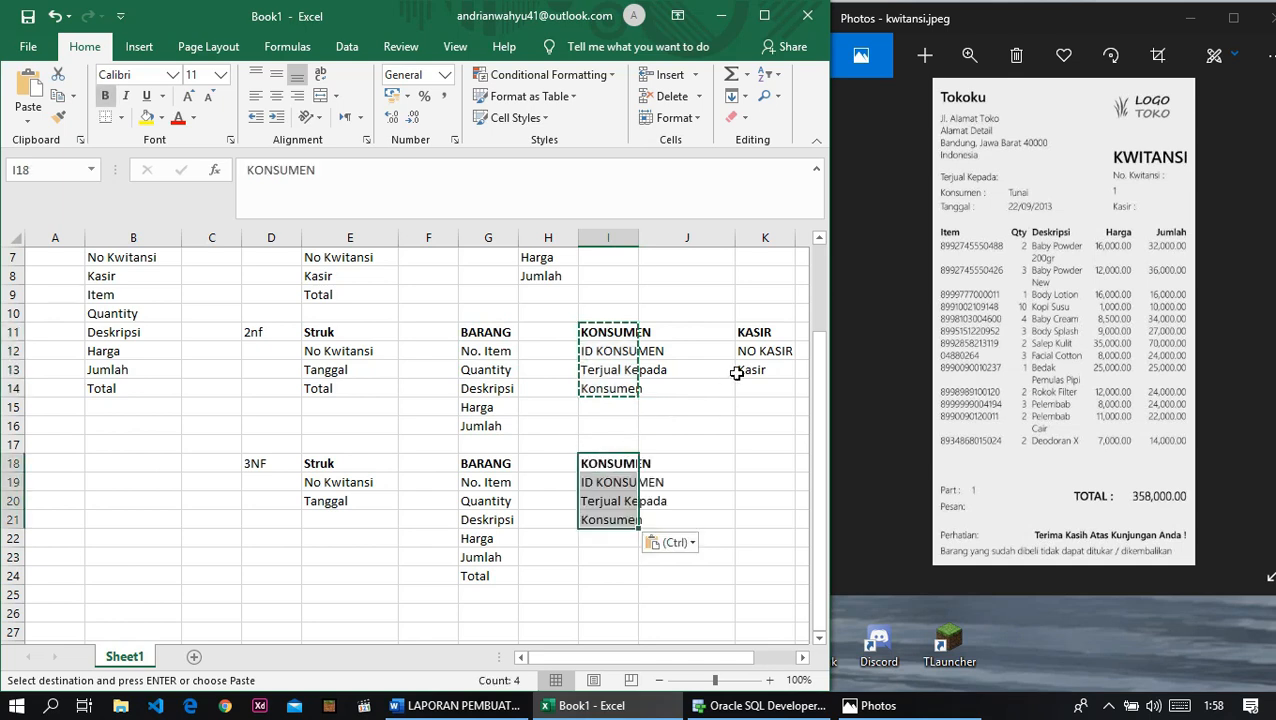
double_click(639, 237)
Step: Copy the 2nf KASIR group (K11:K13) into the 3NF section, starting at K18
drag(572, 657, 614, 657)
click(645, 334)
click(648, 350)
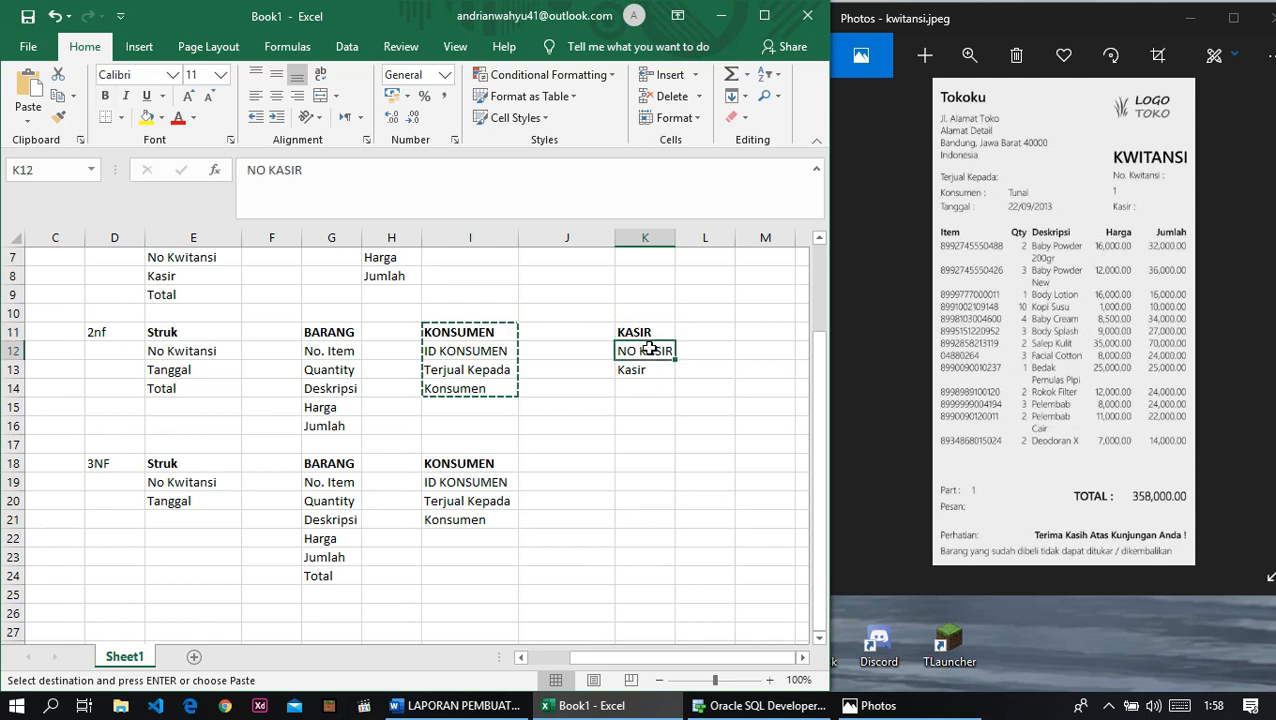
click(648, 368)
drag(648, 328, 650, 383)
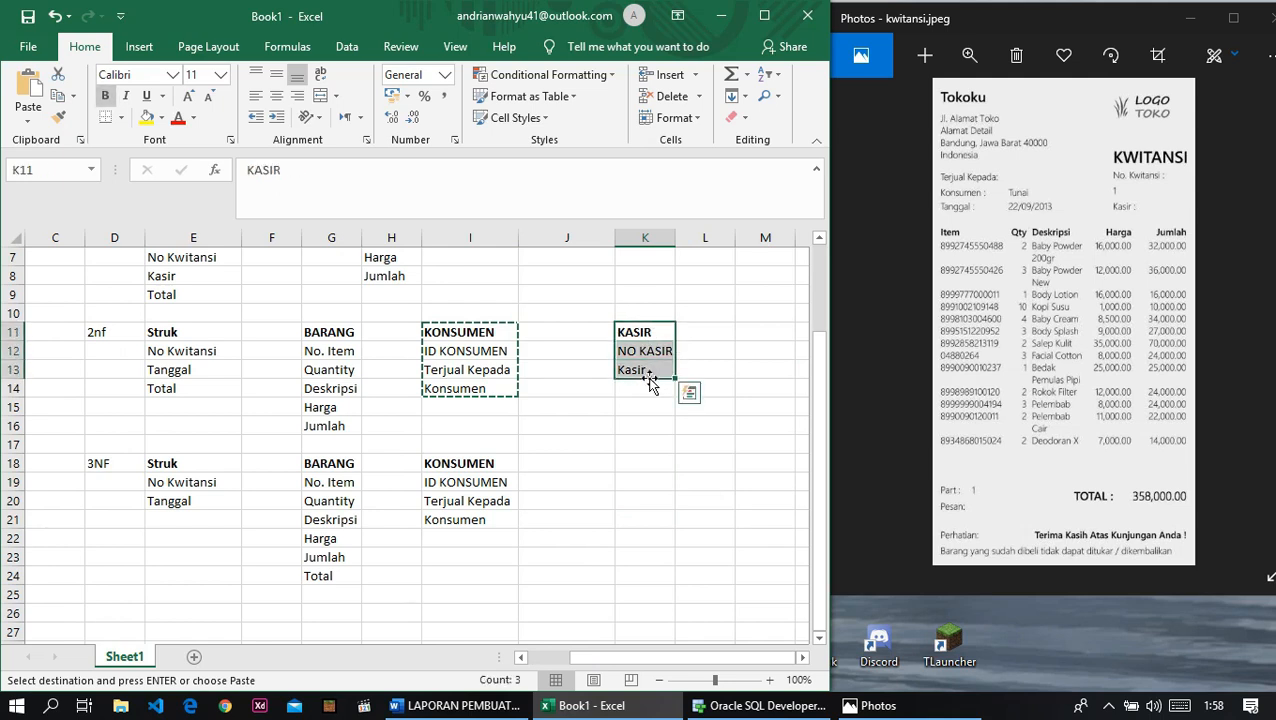
key(ctrl+c)
click(649, 464)
key(ctrl+v)
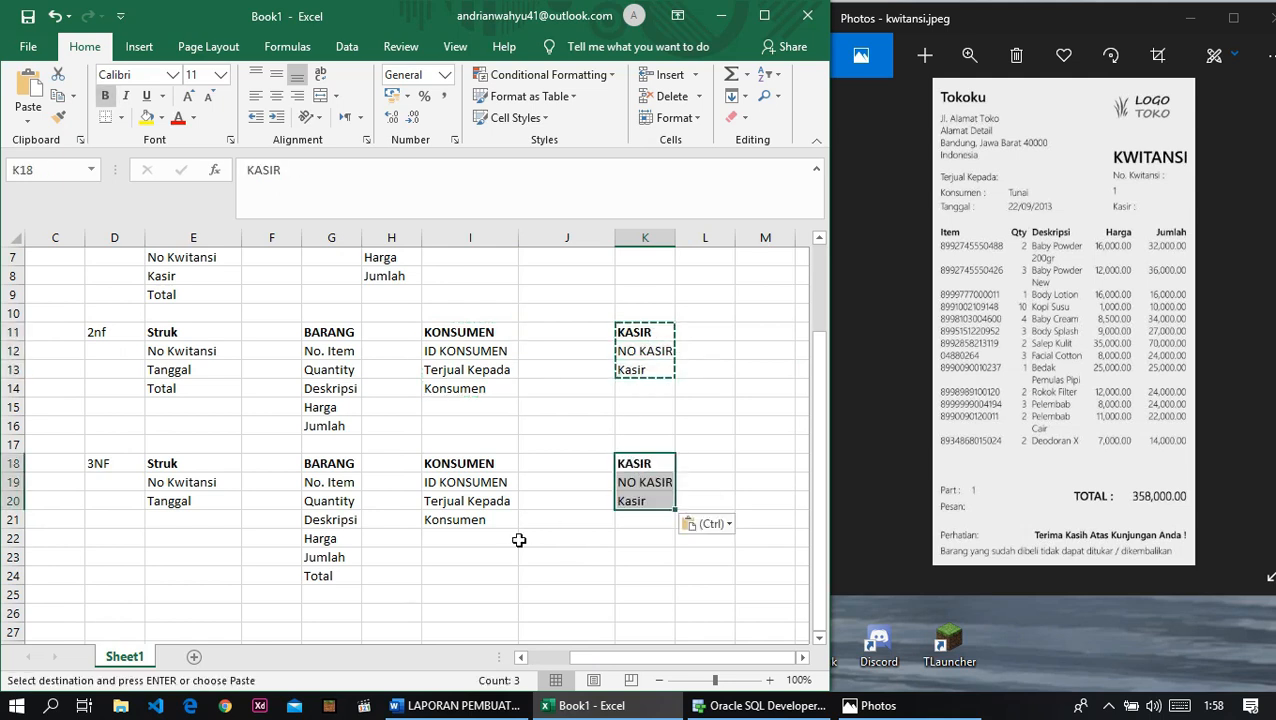
Step: Review the attributes of the Struk, BARANG, KONSUMEN and KASIR groups in the 3NF section
drag(588, 662, 545, 662)
click(387, 518)
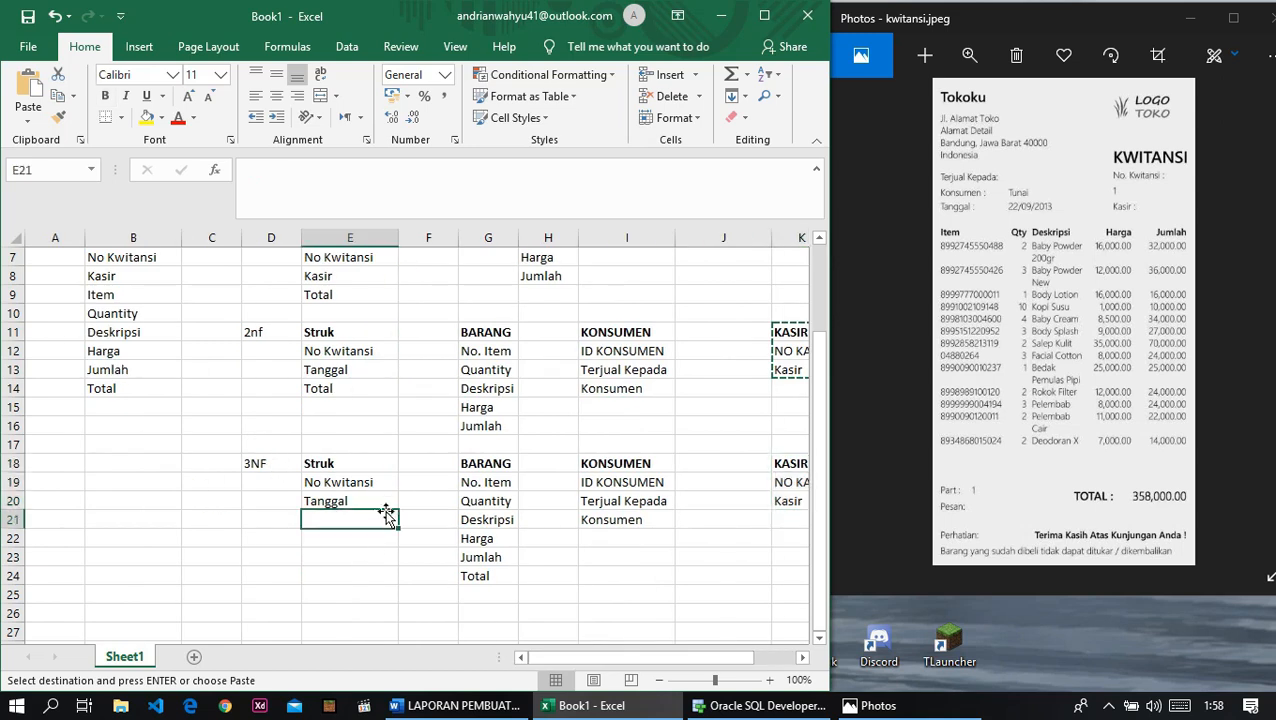
click(330, 484)
drag(333, 466, 340, 484)
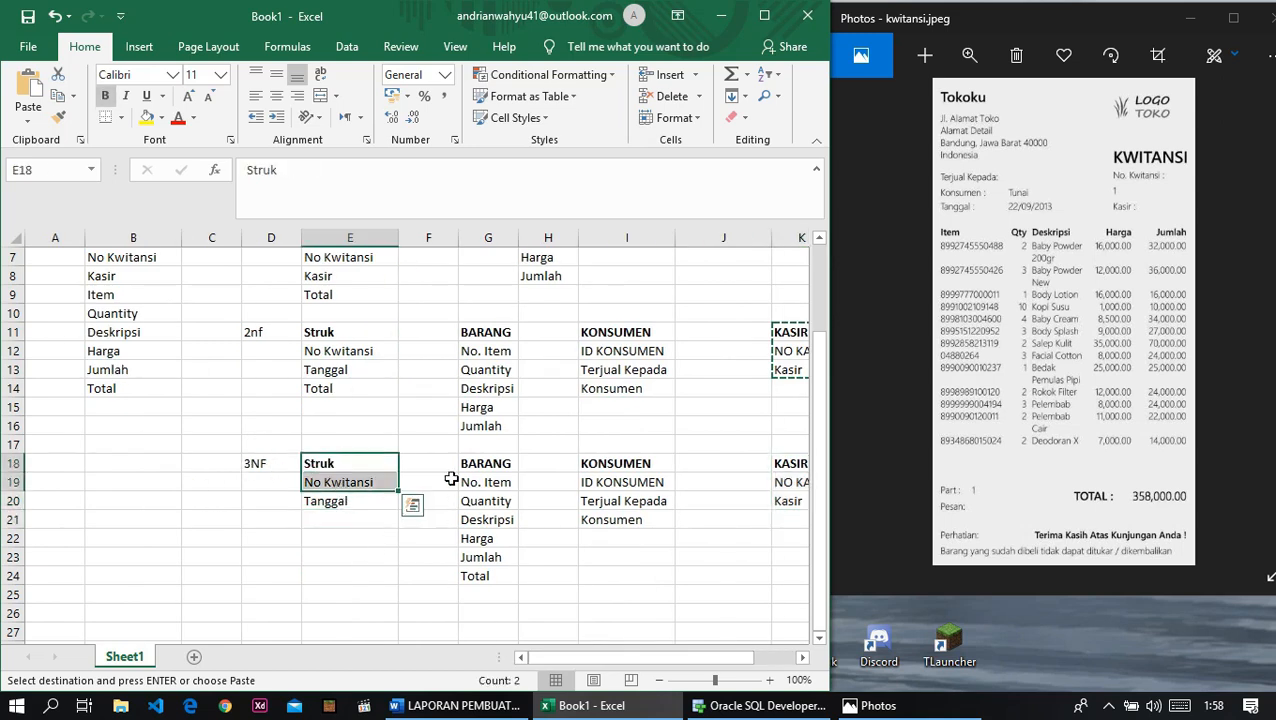
drag(477, 464, 530, 590)
drag(355, 465, 344, 503)
drag(490, 468, 498, 588)
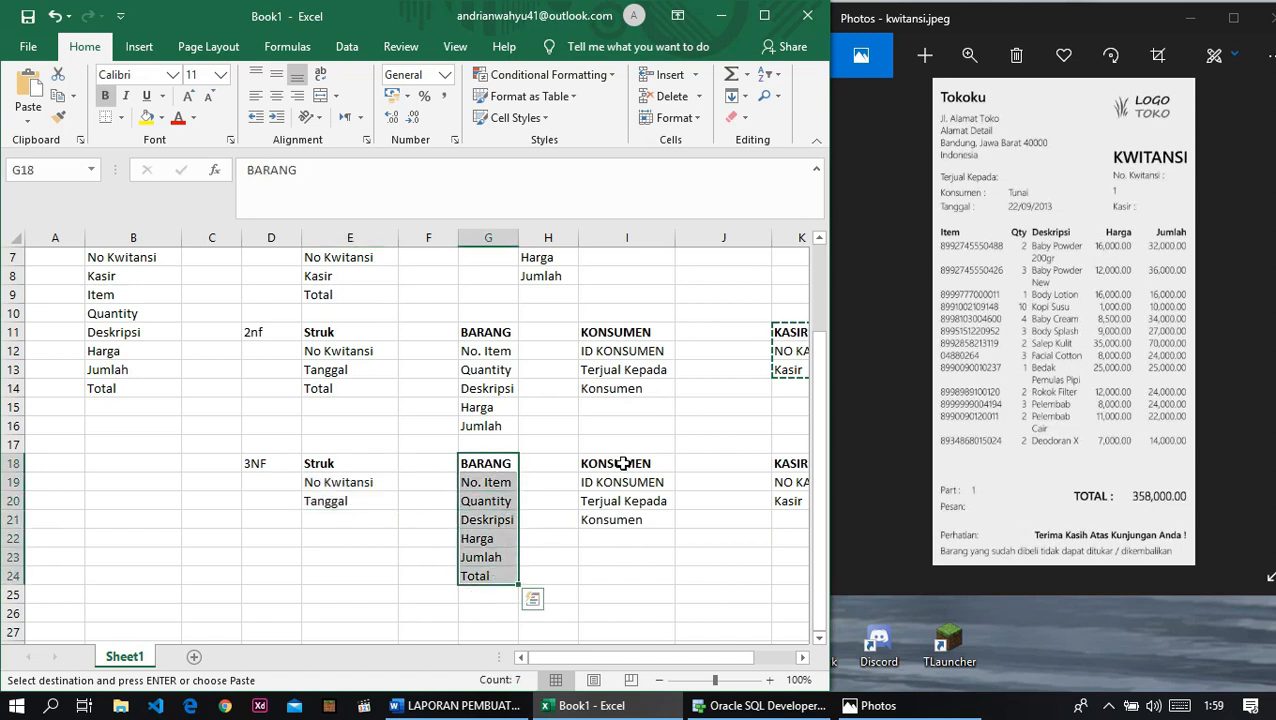
drag(592, 464, 622, 512)
drag(615, 657, 657, 657)
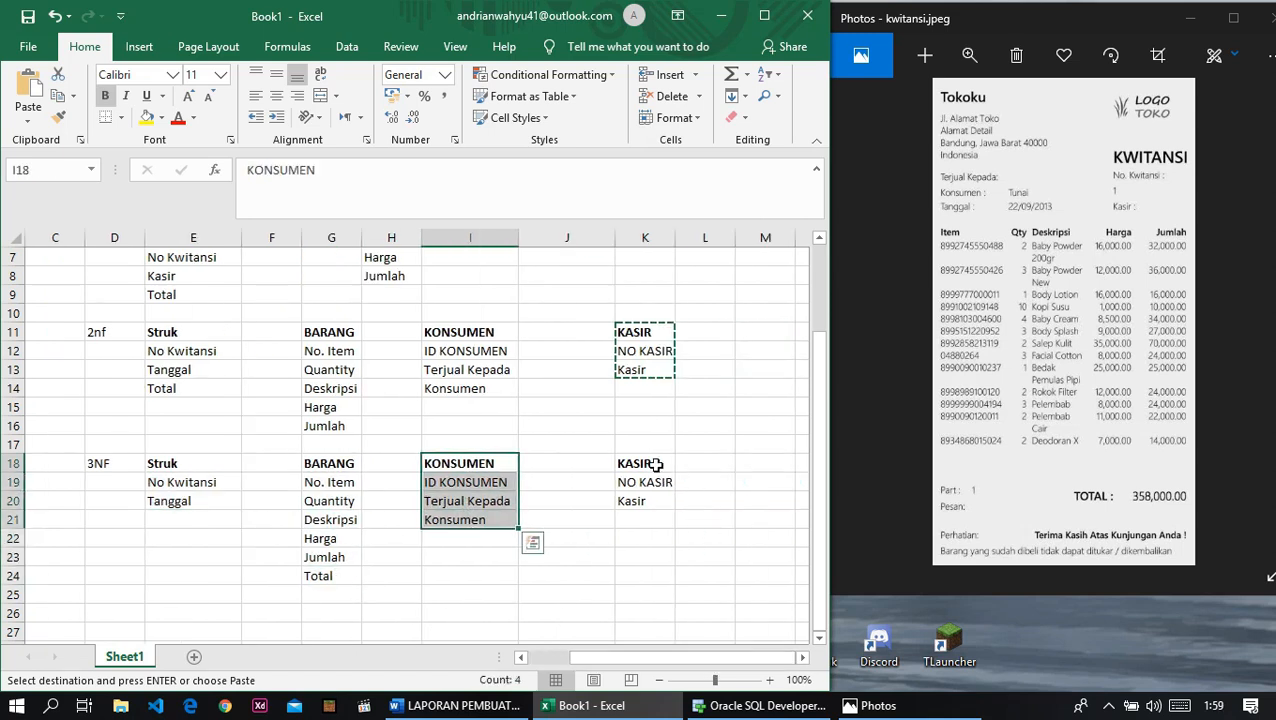
drag(645, 464, 655, 498)
click(555, 540)
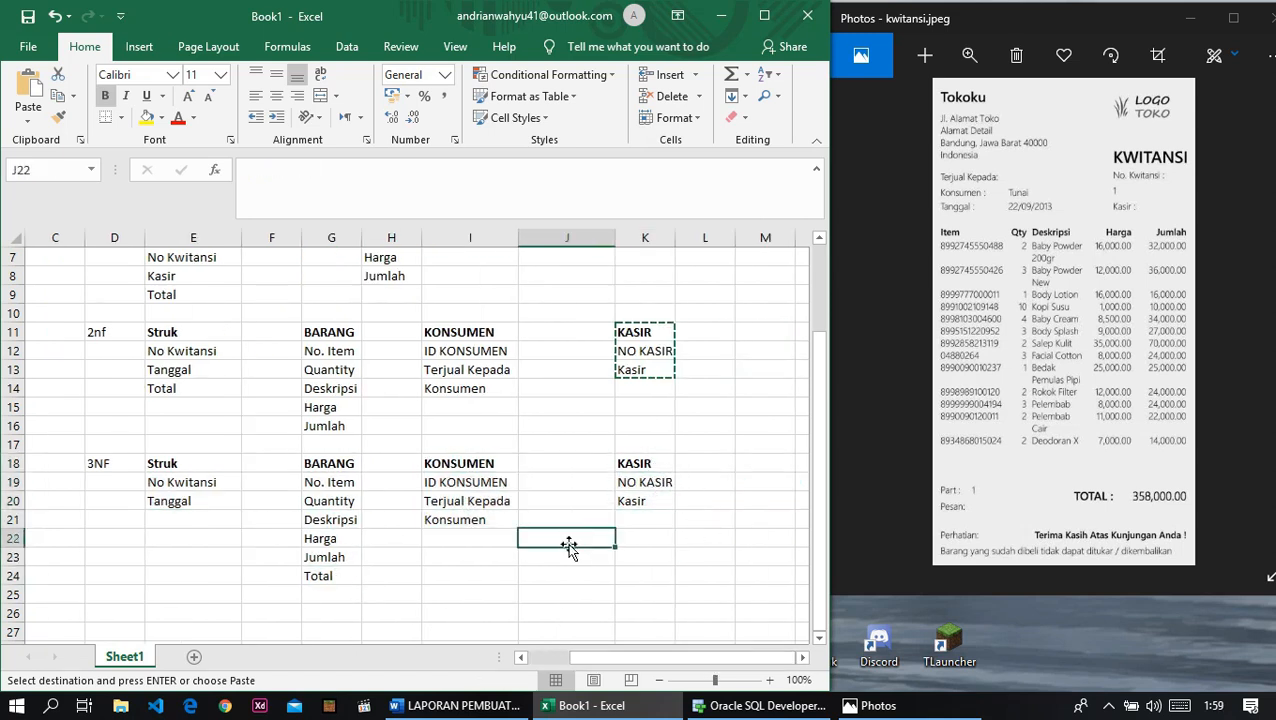
Step: Replace "Terjual Kepada" in the 3NF KONSUMEN group (I20) with "Nama Konsumen"
double_click(502, 502)
drag(514, 502, 420, 503)
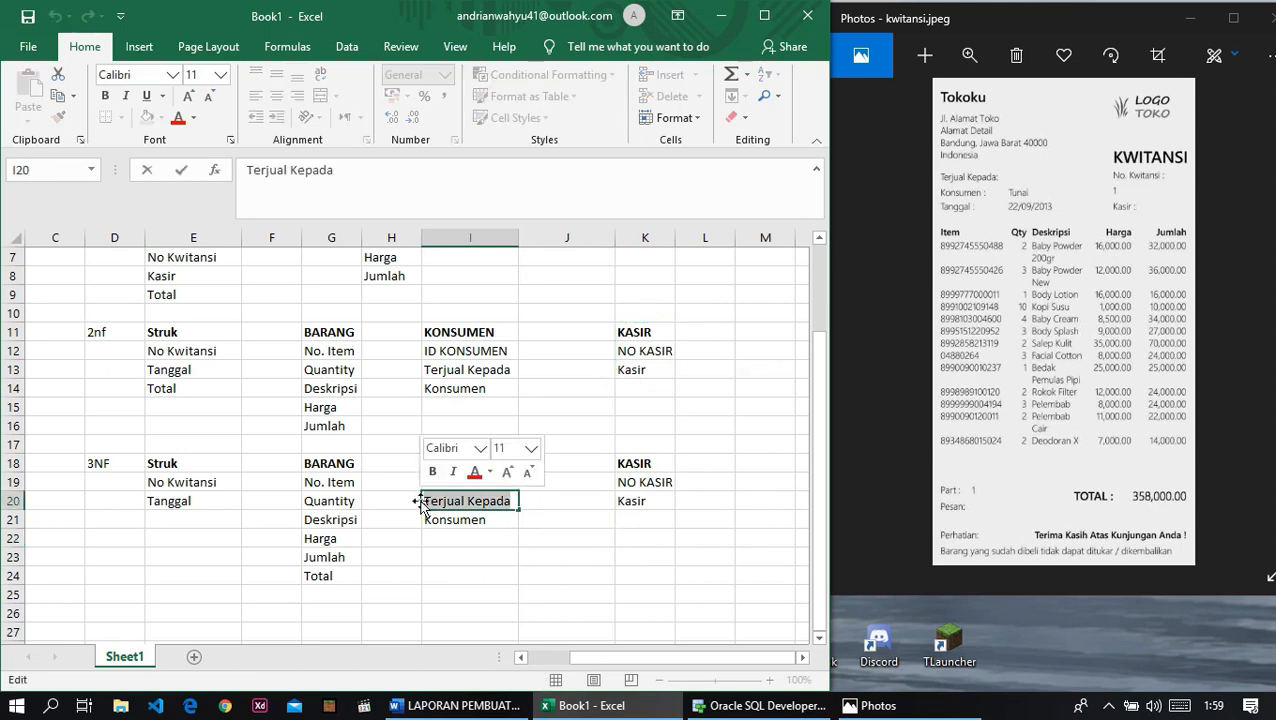
text(nAM)
text(N)
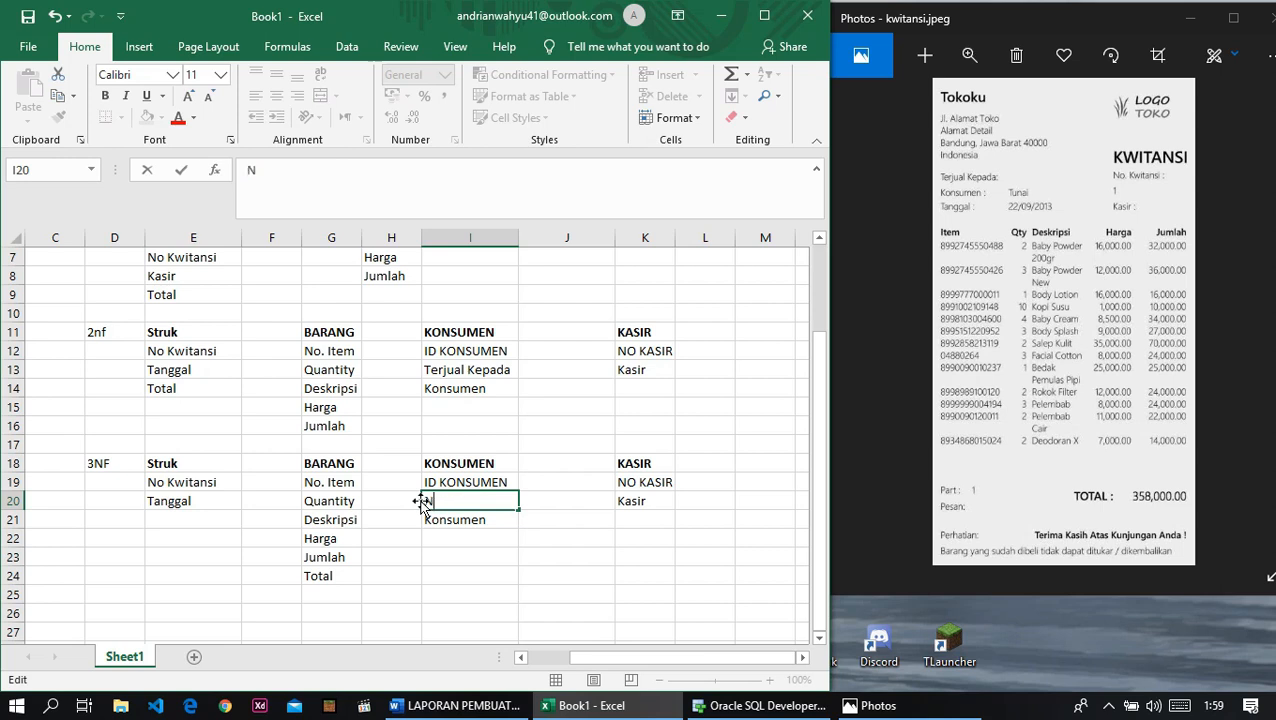
text(ama Konsumen)
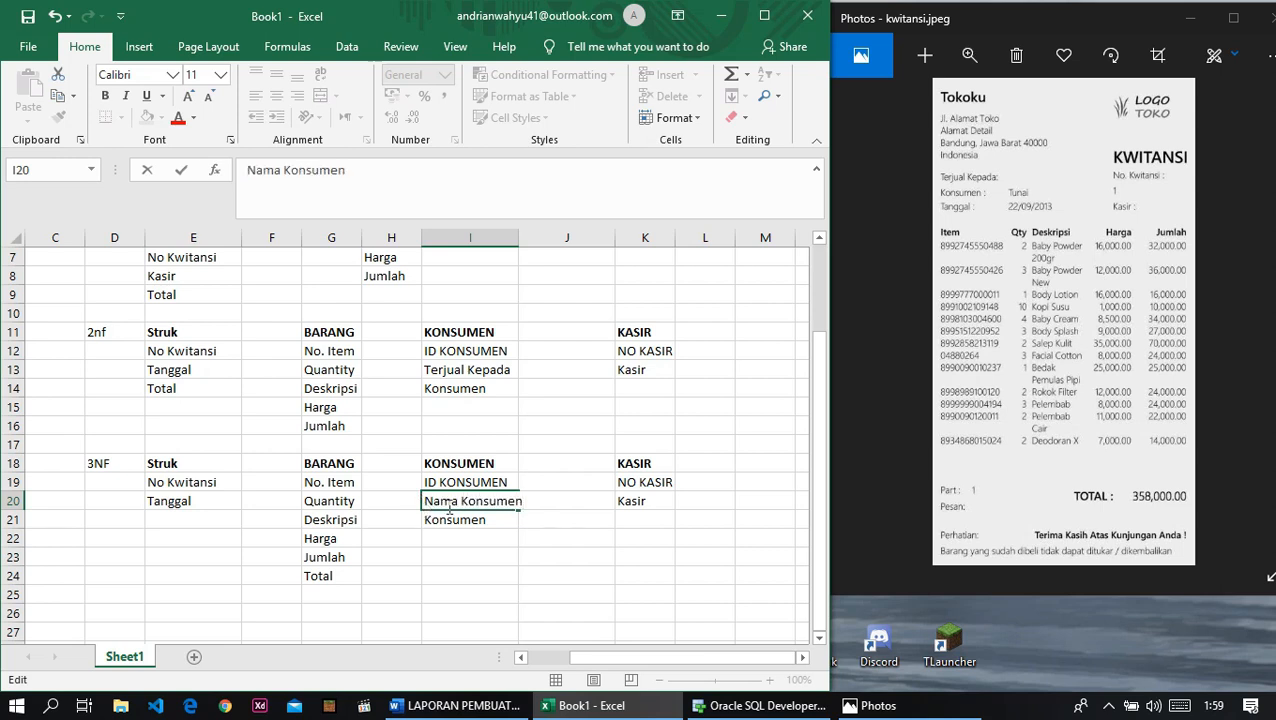
Step: Replace "Konsumen" in the 3NF KONSUMEN group (I21) with "Pembayaran"
double_click(497, 519)
drag(498, 519, 387, 520)
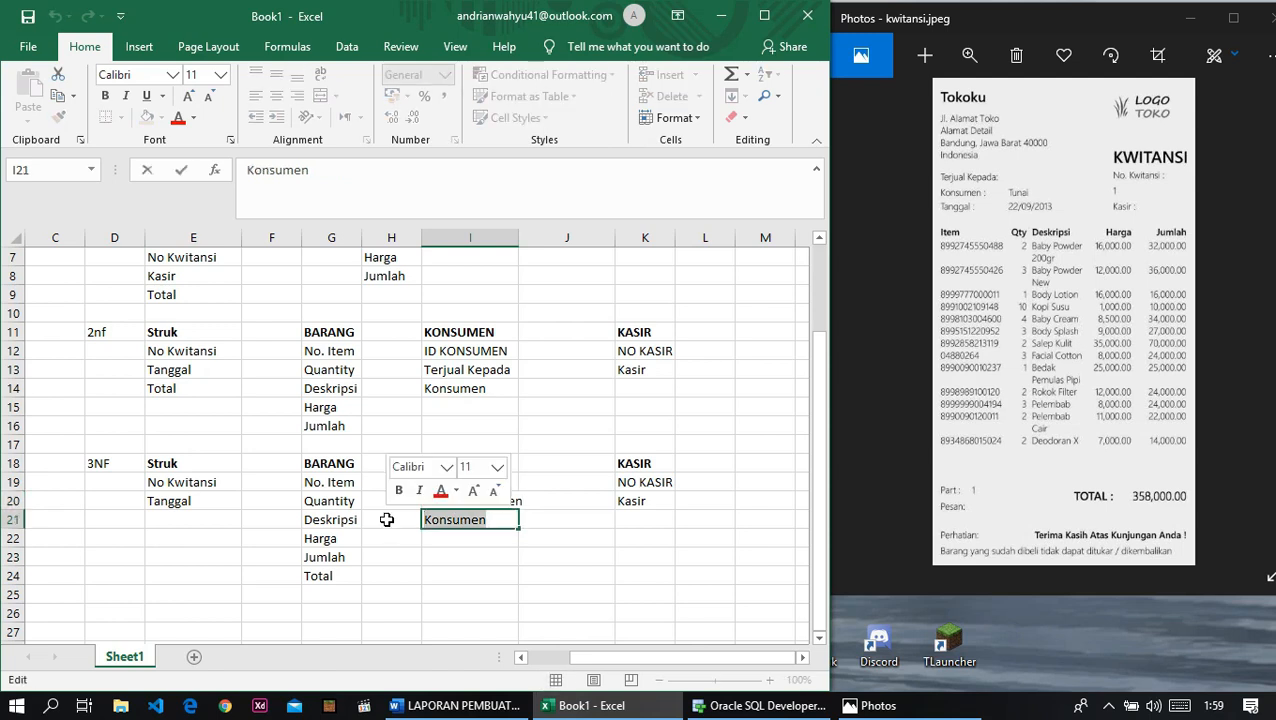
text(Pembayaran)
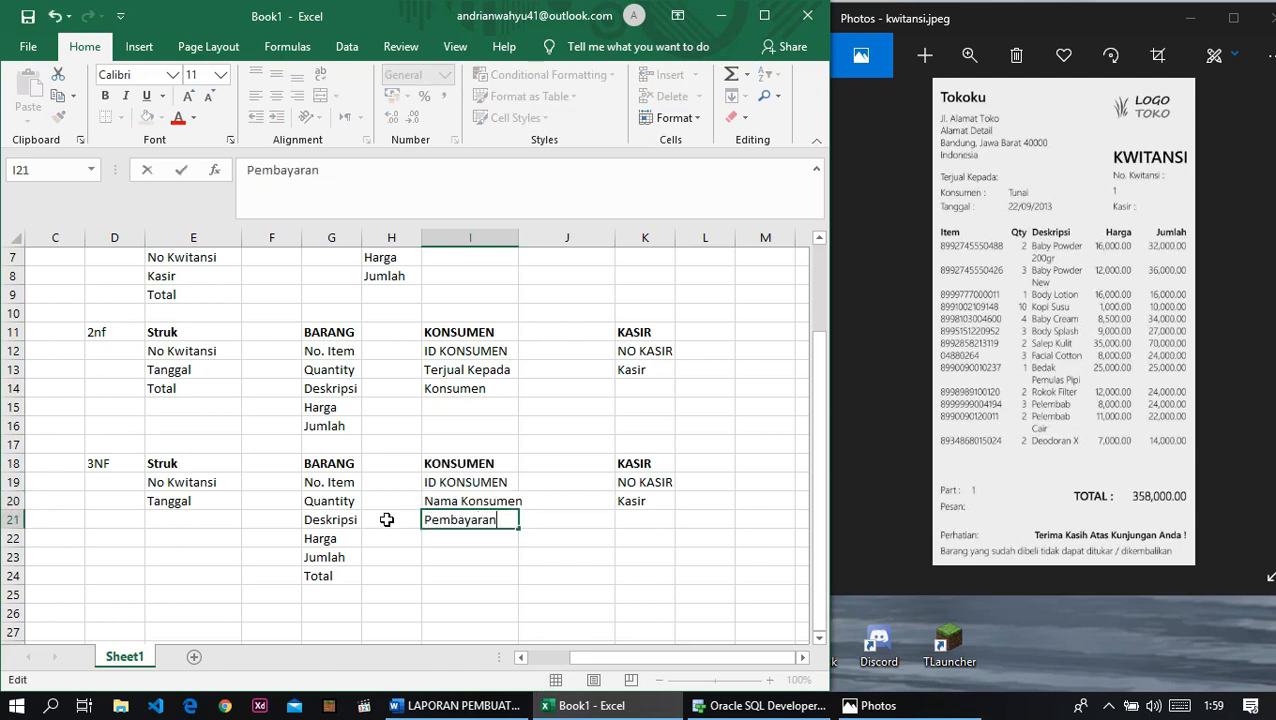
click(487, 537)
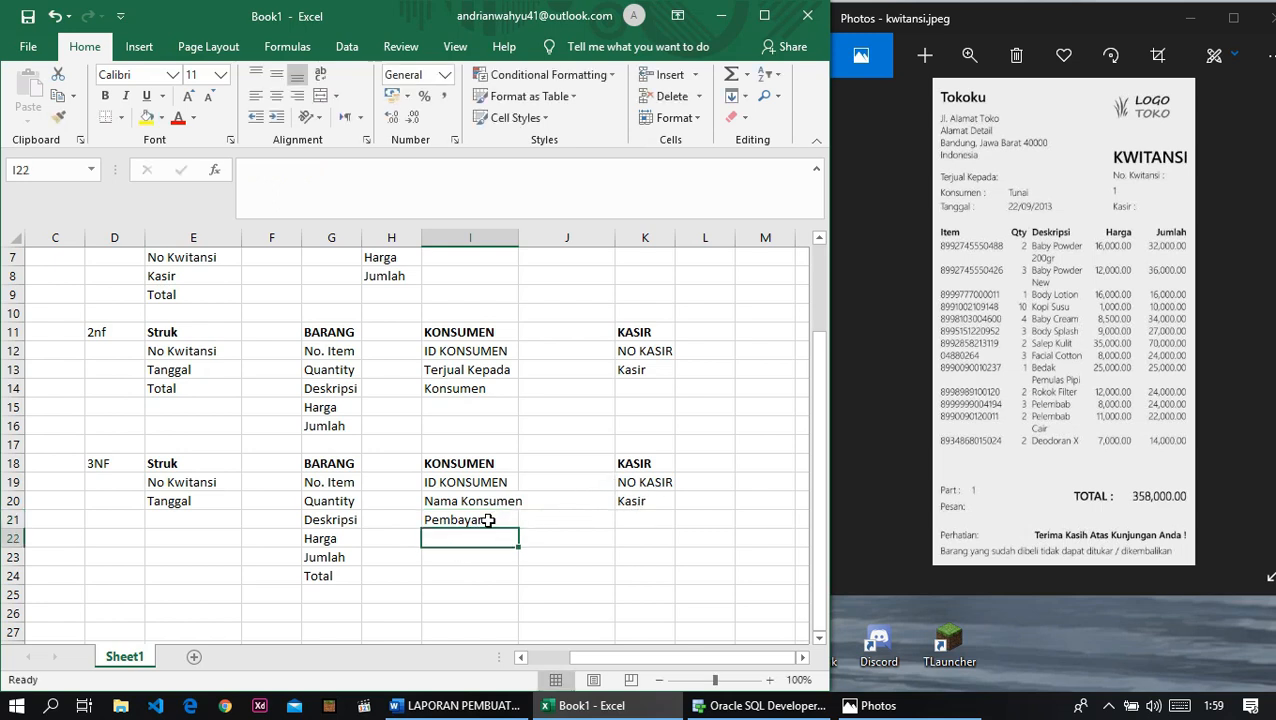
Step: Switch to Oracle SQL Developer Data Modeler and draw a new entity in the empty area of the Logical diagram
click(641, 482)
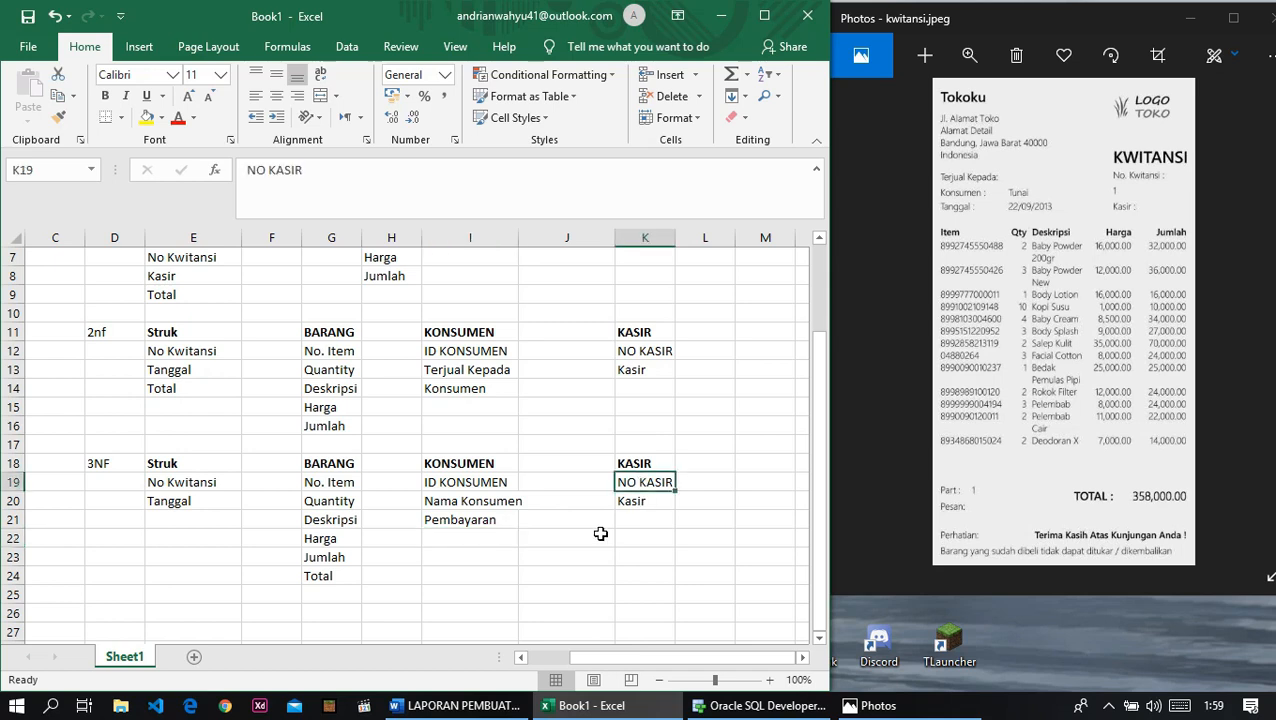
click(630, 503)
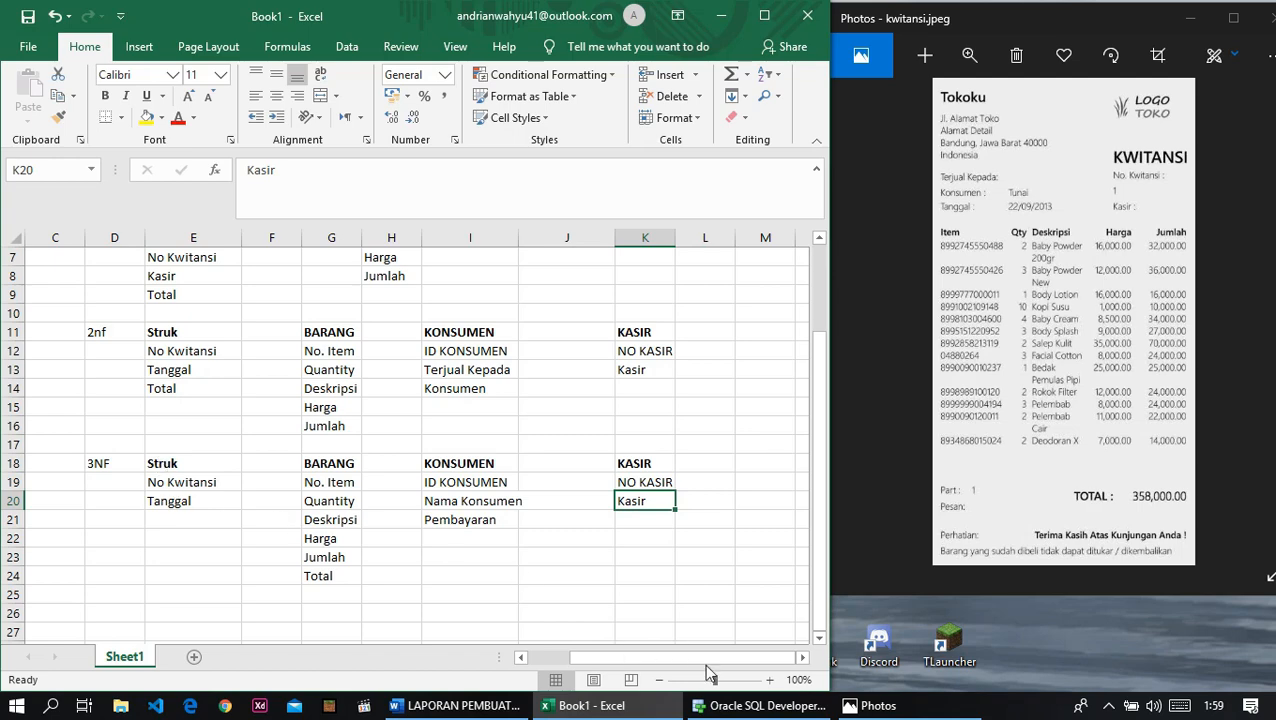
click(718, 706)
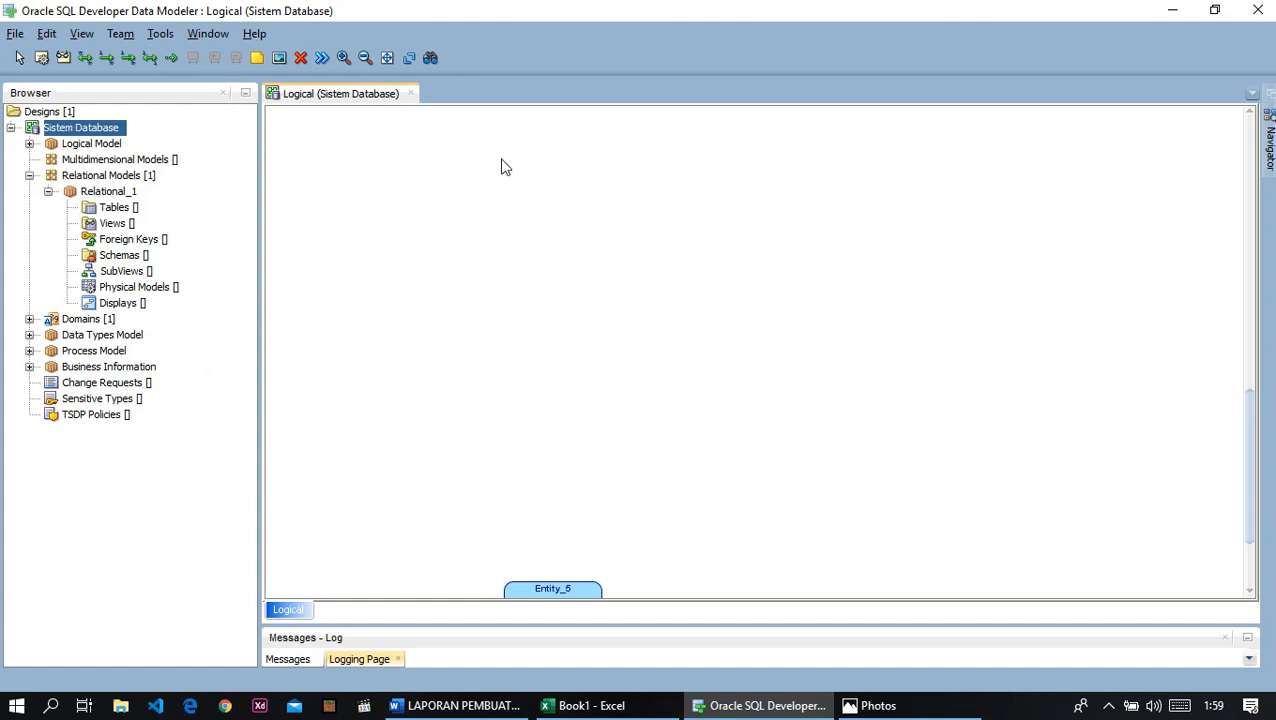
click(46, 58)
drag(348, 165, 507, 340)
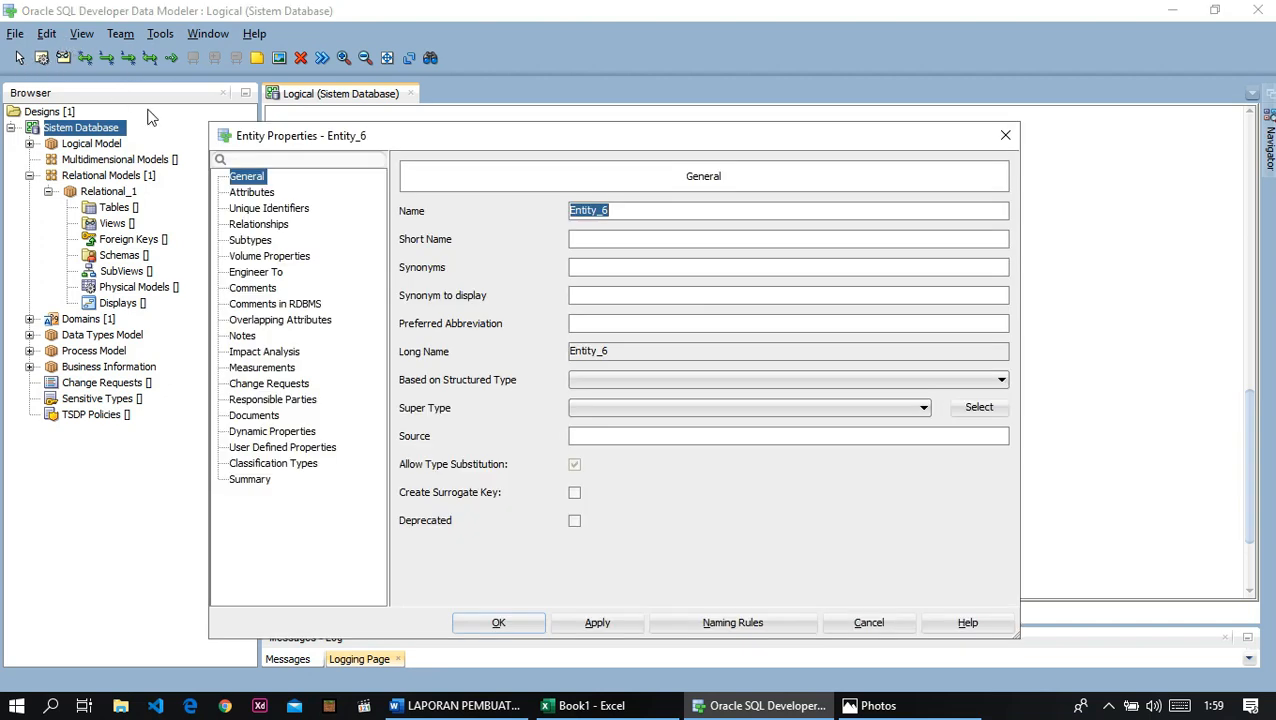
Step: Name the new entity "Kasir" and open its attribute settings
double_click(641, 211)
drag(641, 211, 528, 214)
text(Kasir)
click(252, 192)
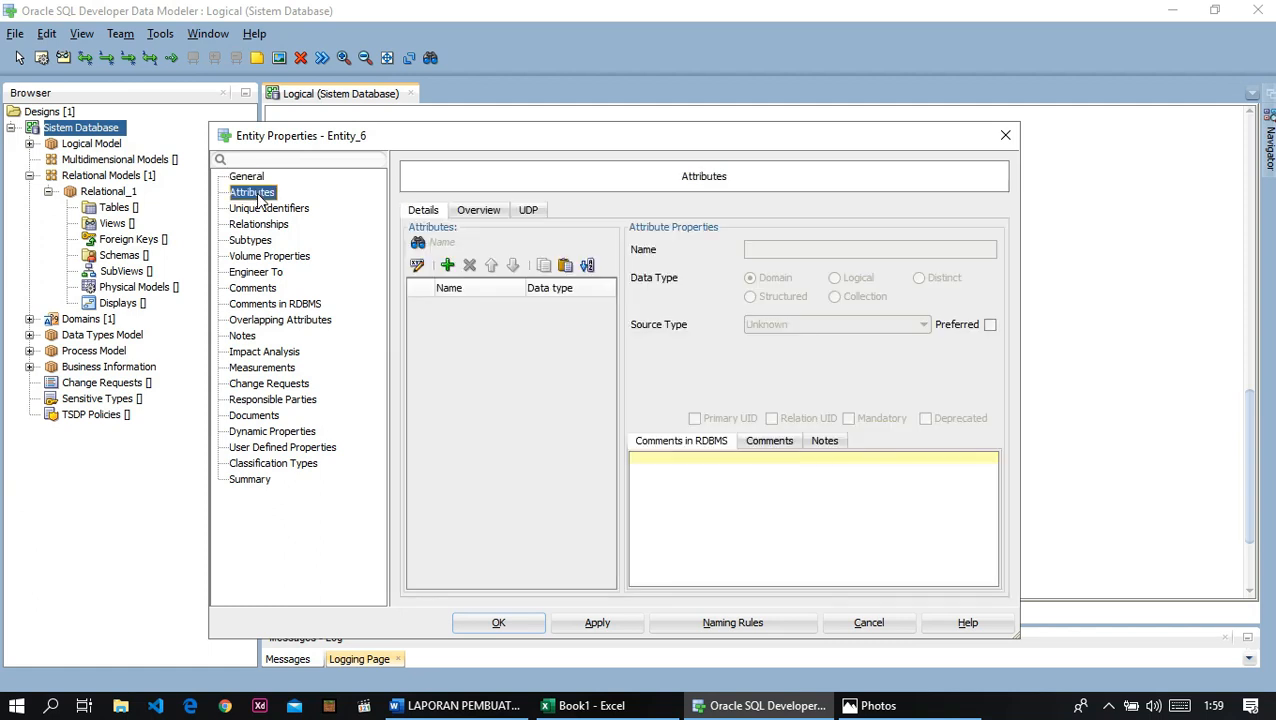
Step: Add an attribute named "No kasir" with the Logical data type and mark it as the Primary UID
click(447, 265)
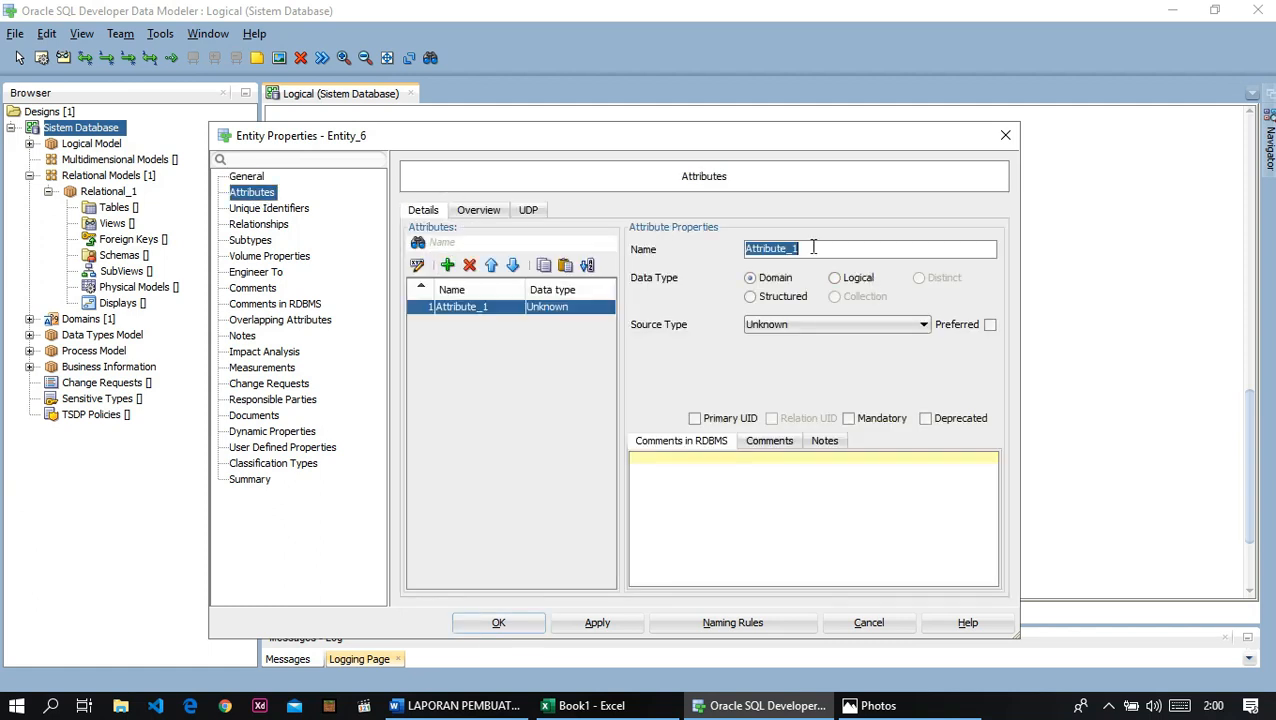
text(No kasir)
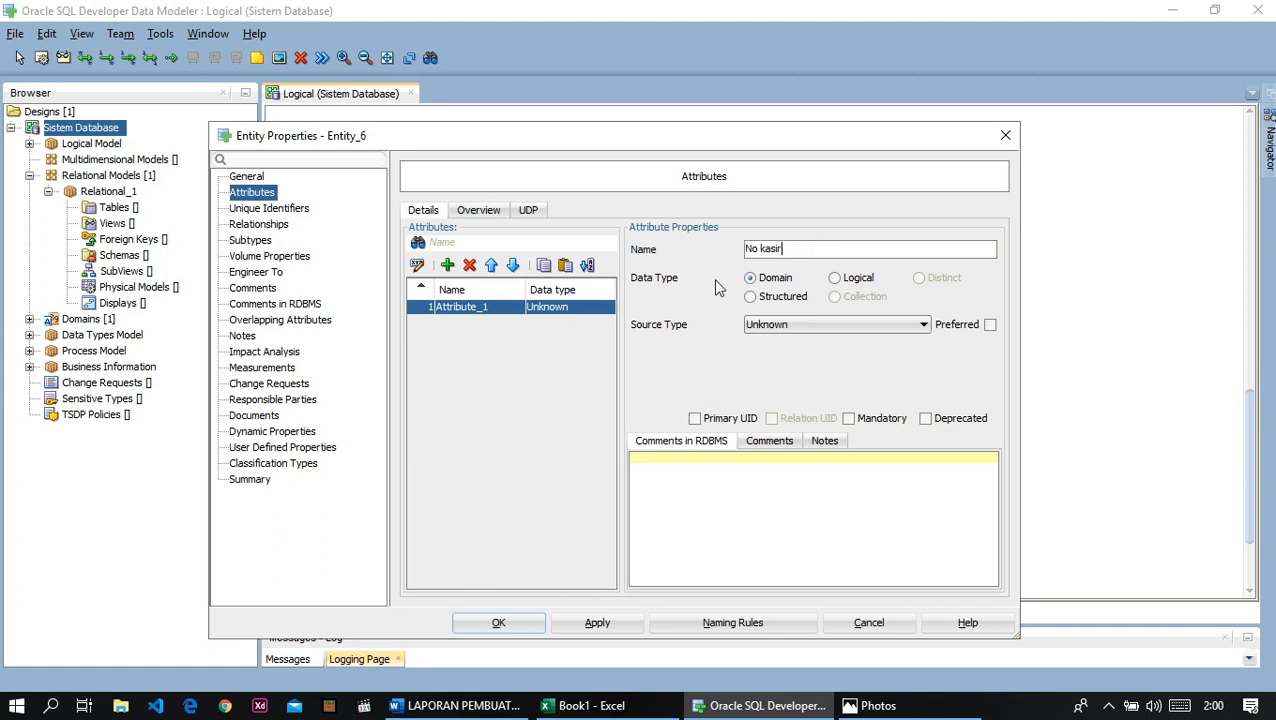
click(862, 286)
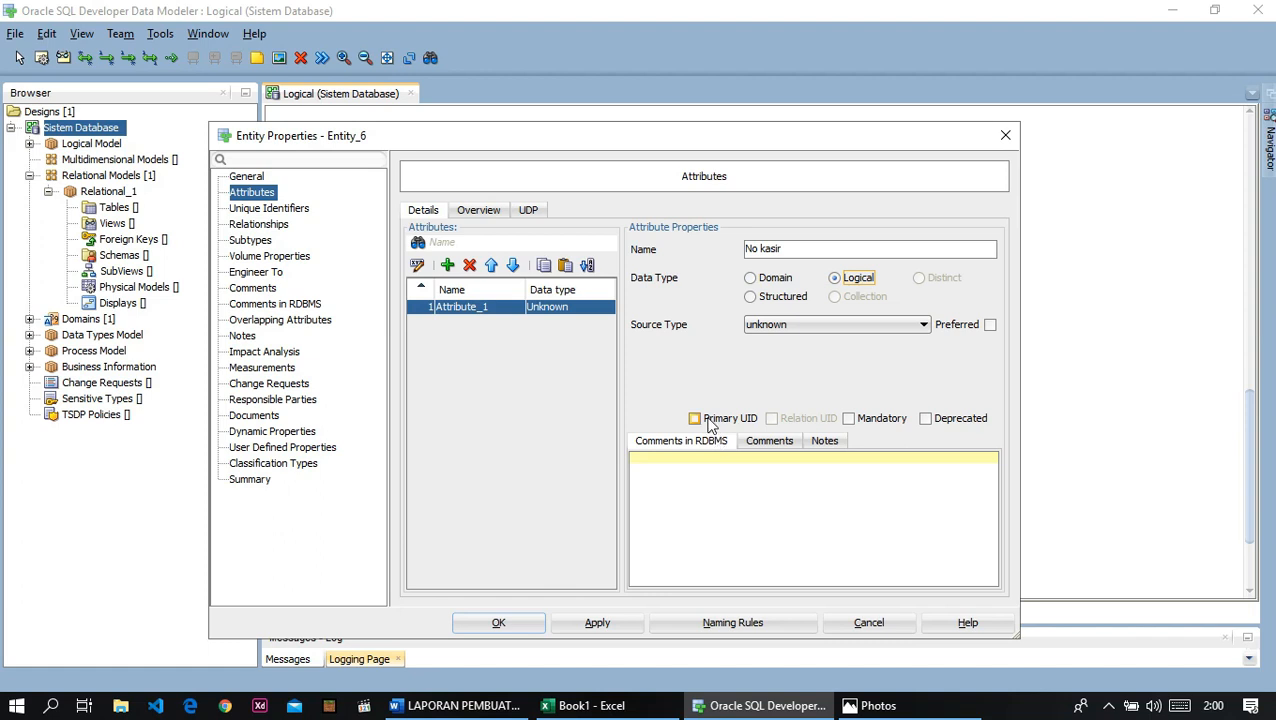
click(696, 419)
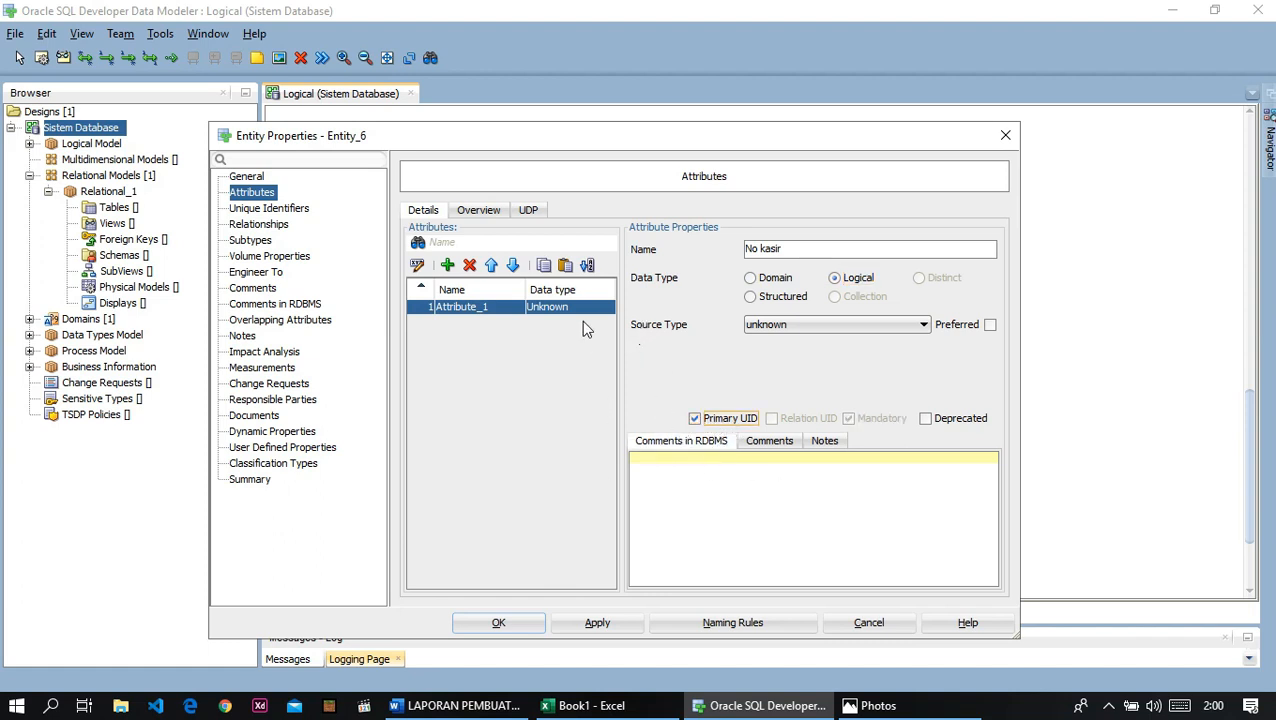
Step: Add a second attribute to the entity and name it "Nama"
click(447, 265)
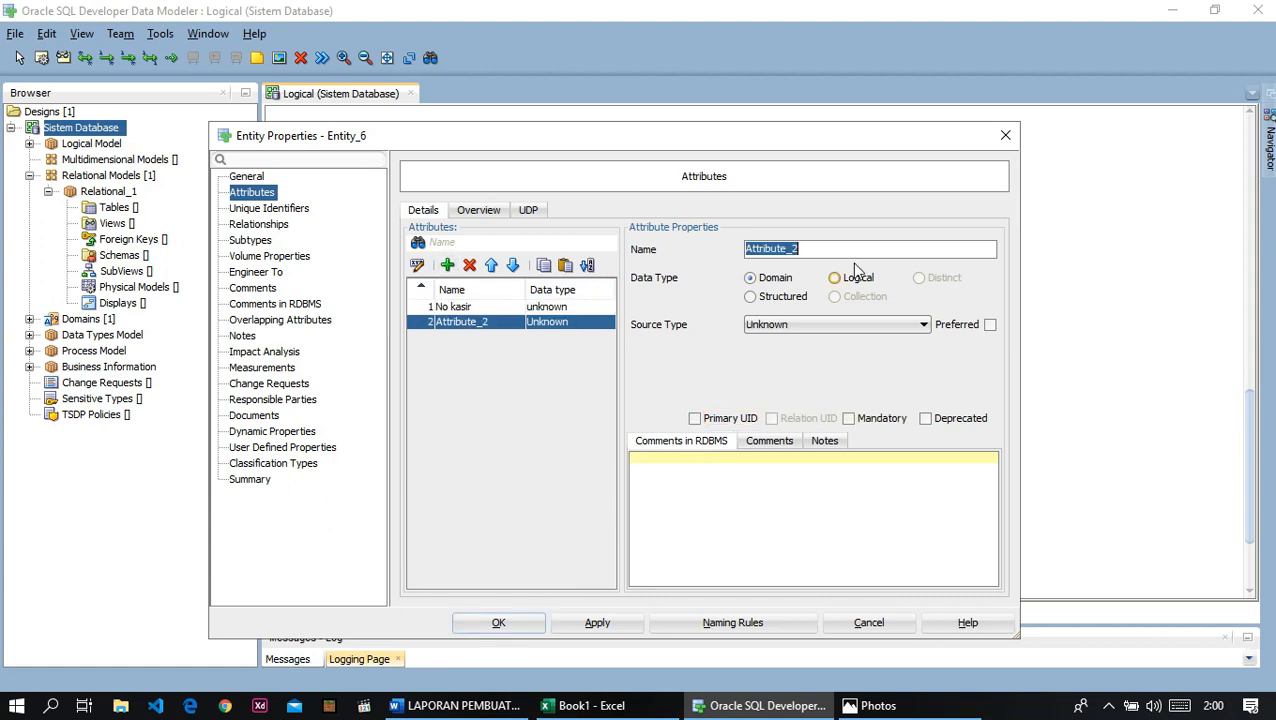
text(nam)
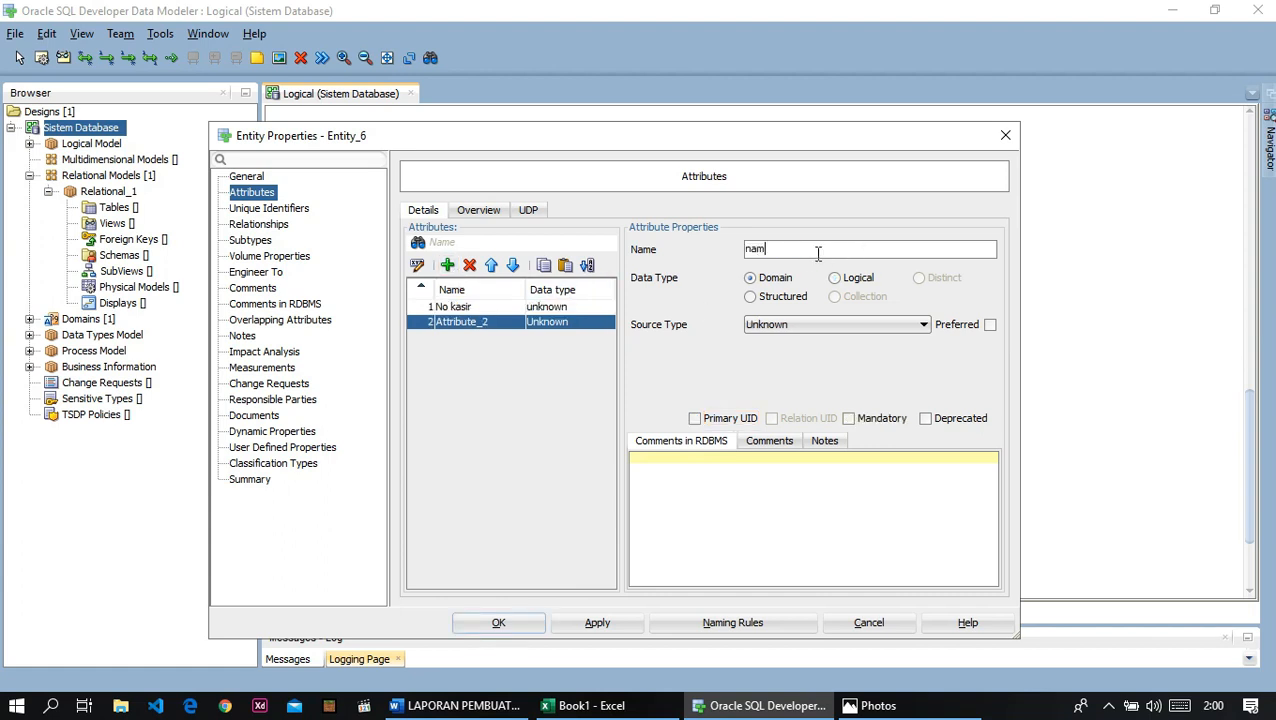
key(BackSpace)
key(BackSpace)
key(BackSpace)
text(Nama)
Step: Switch to the Book1 workbook in Excel and replace "Kasir" in the 3NF KASIR group (K20) with "Nama kasir"
click(575, 713)
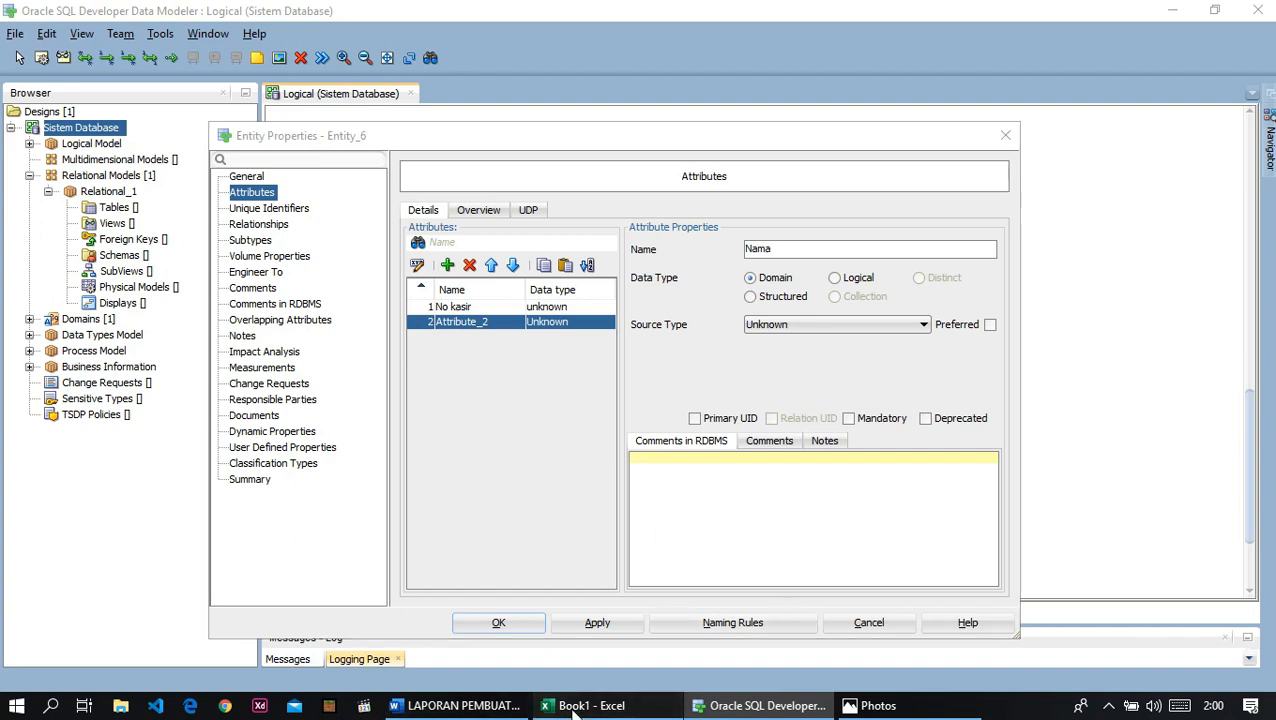
double_click(650, 501)
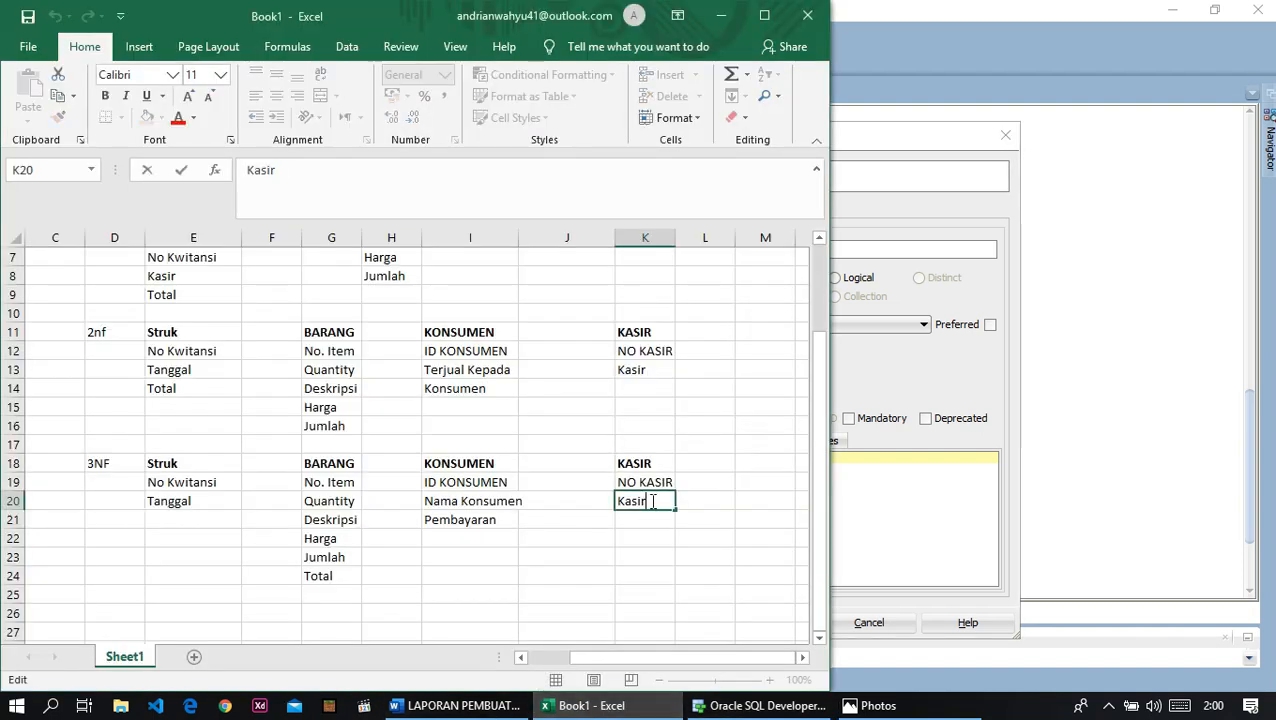
double_click(652, 501)
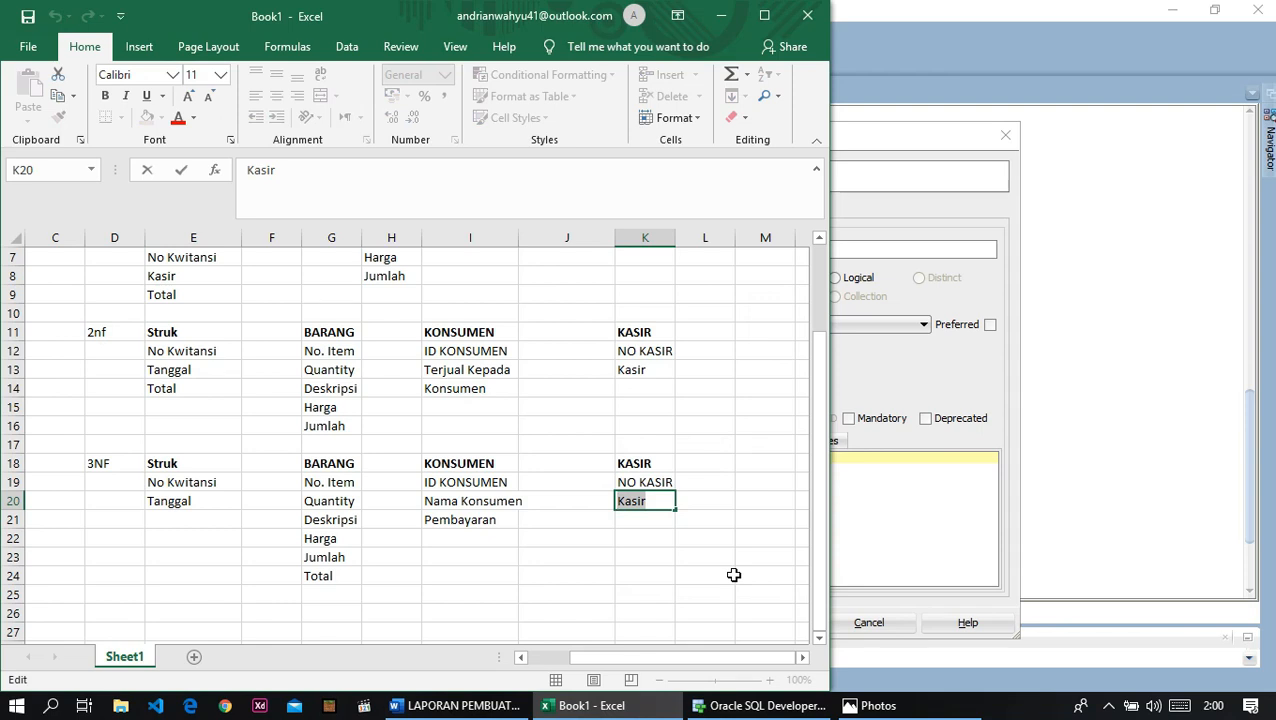
text(nom)
key(BackSpace)
key(BackSpace)
key(BackSpace)
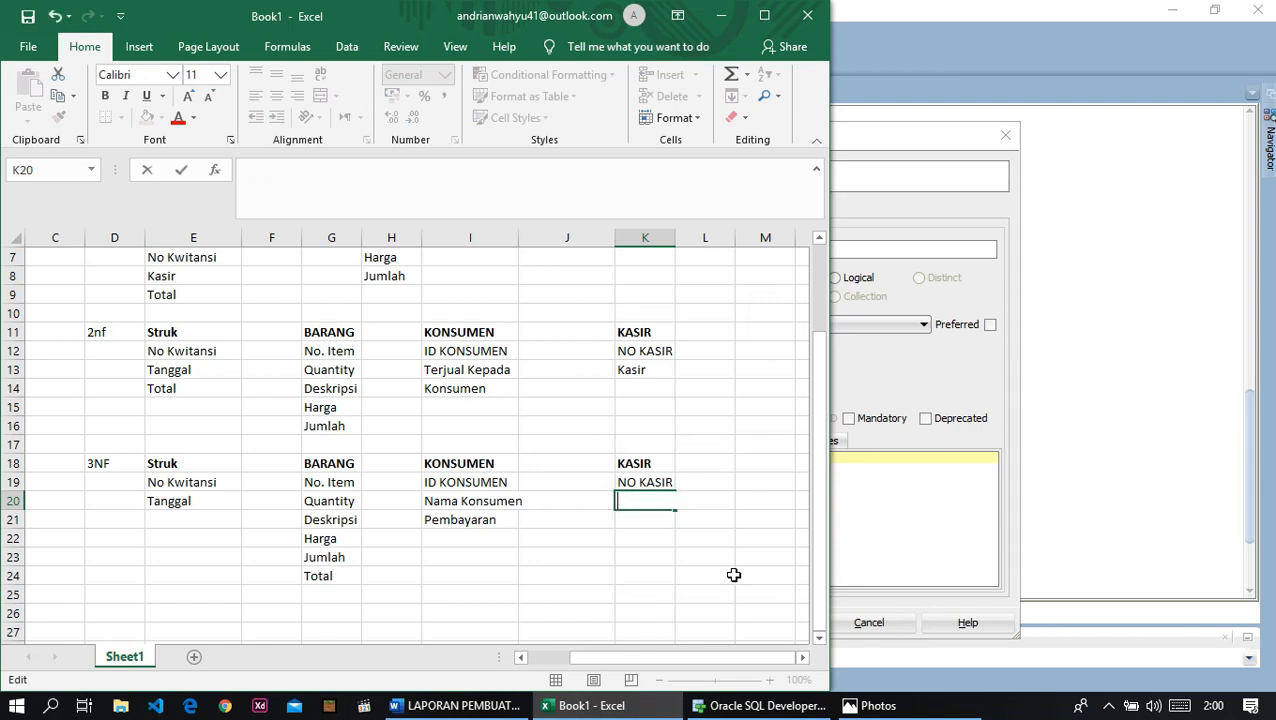
text(Nama kasi)
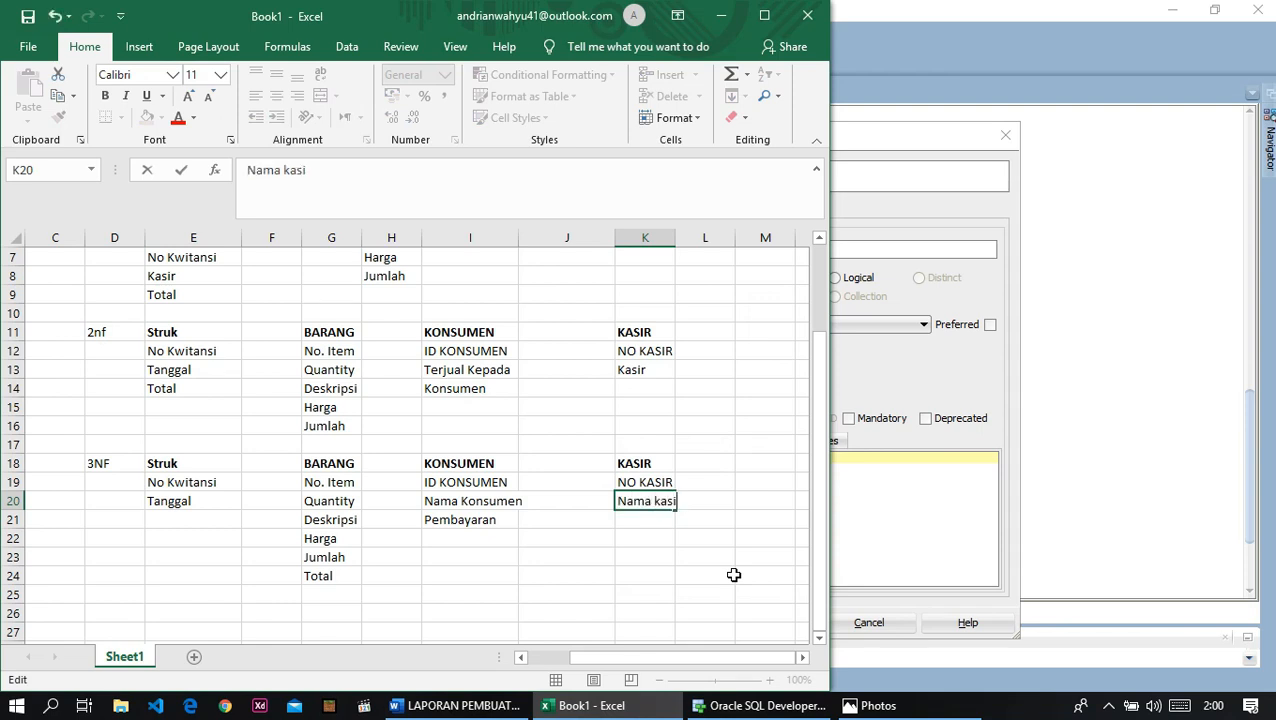
text(r)
Step: Return to Oracle SQL Developer Data Modeler and set the second attribute's name to "Nama kasir", its data type to Logical, and make it Mandatory
click(917, 393)
click(784, 250)
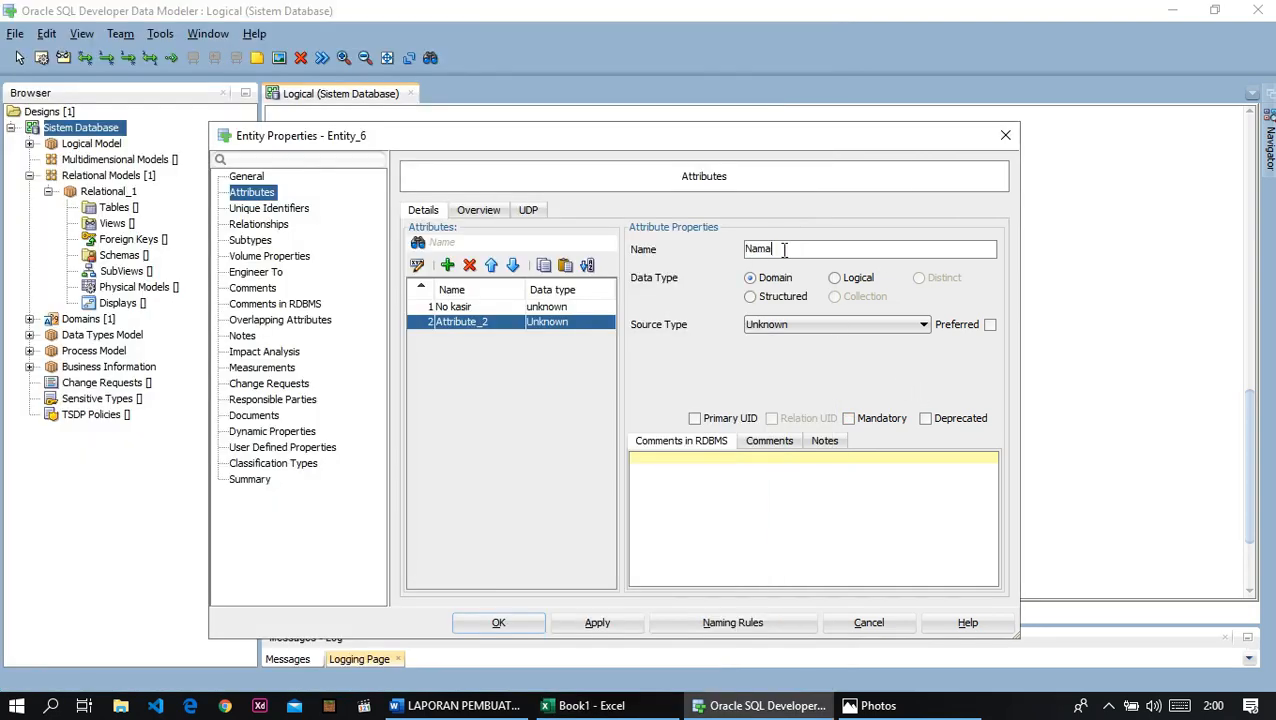
text(kasir)
click(835, 277)
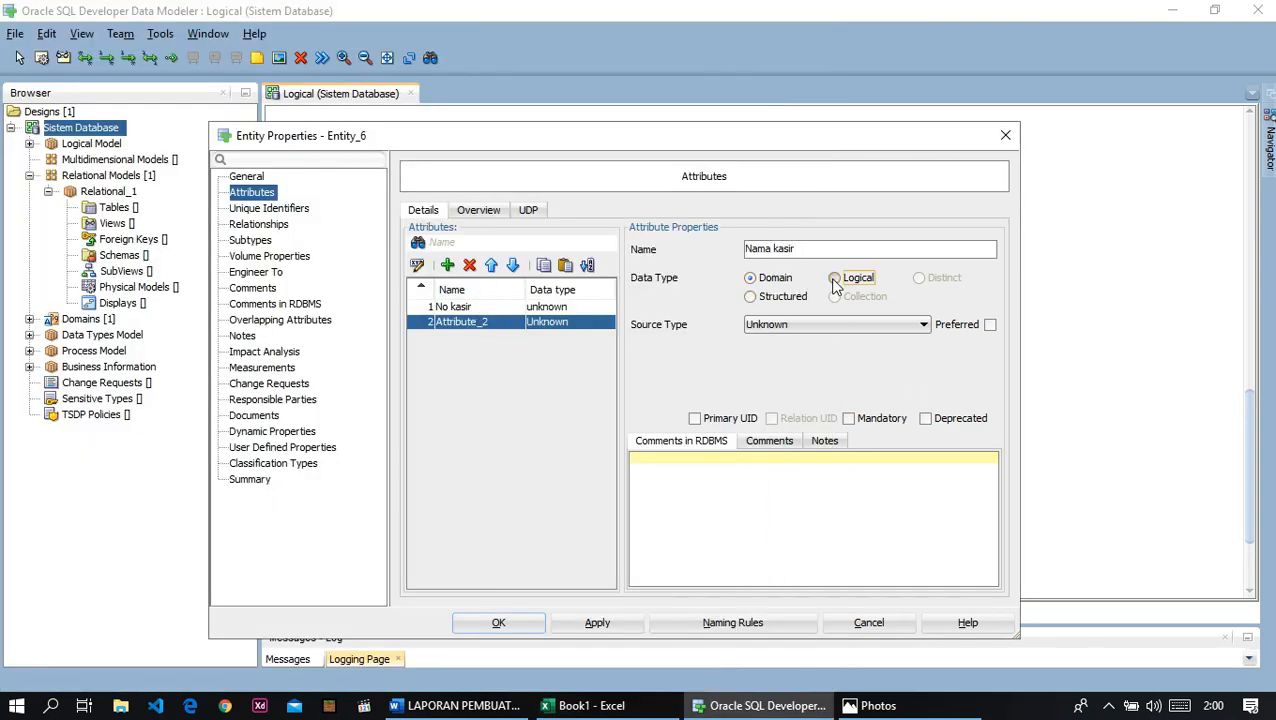
click(864, 423)
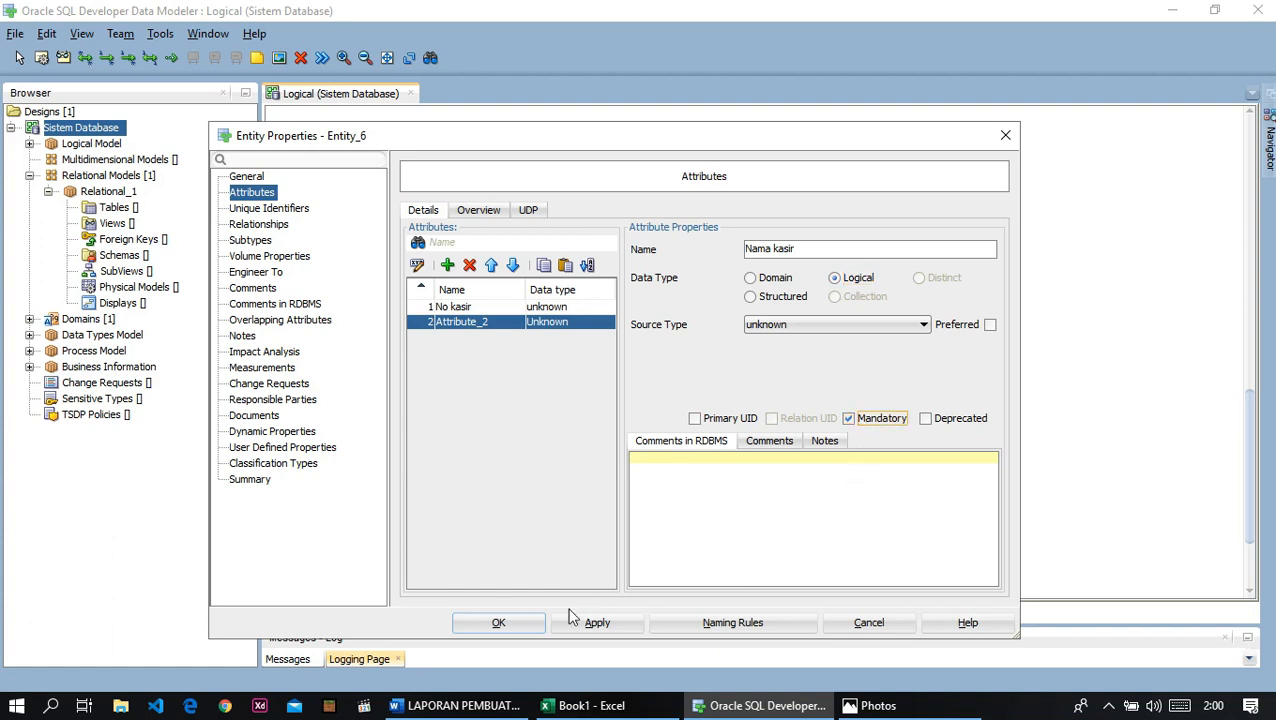
Step: Accept the cashier entity's properties and shorten its box on the diagram to end just below the two attributes
click(498, 621)
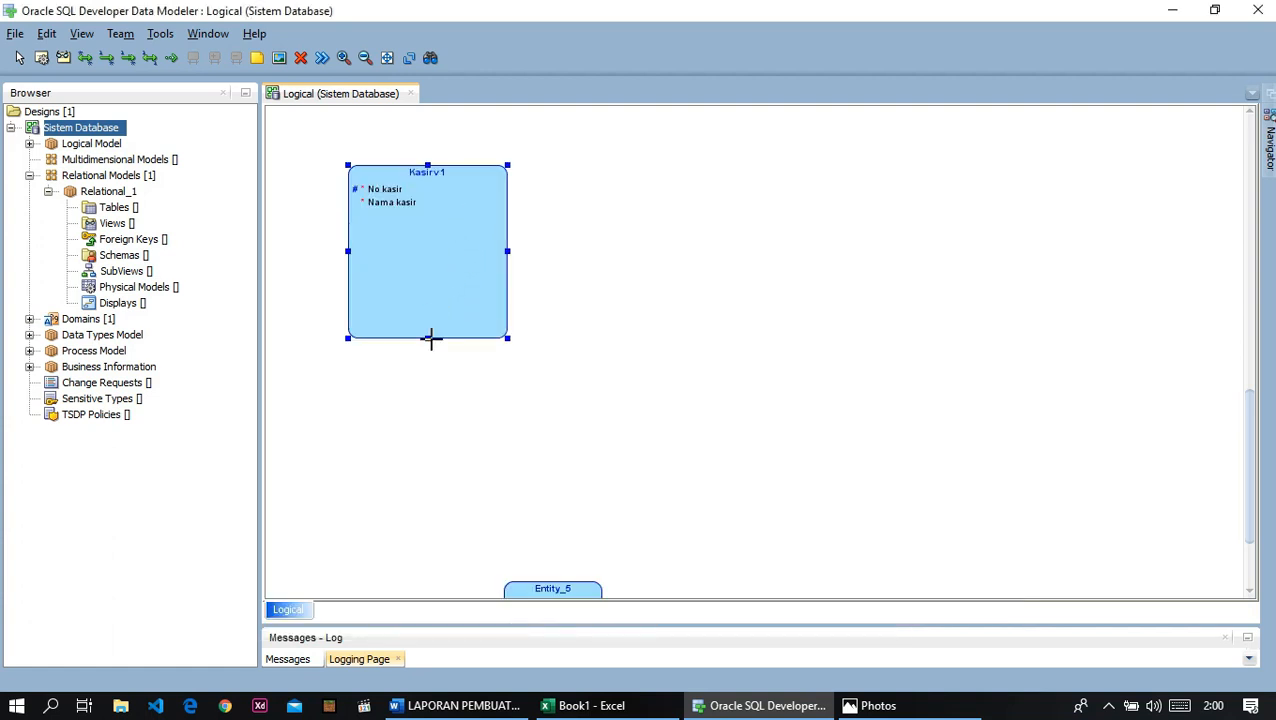
drag(428, 338, 428, 225)
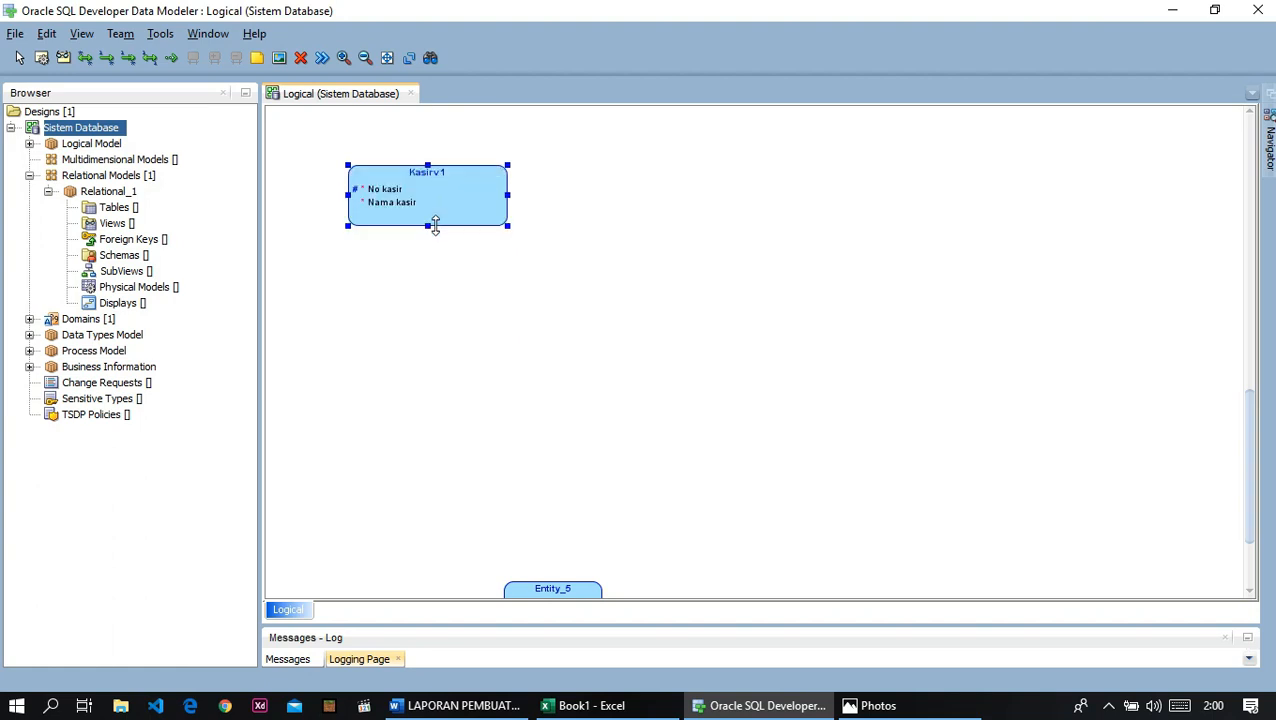
click(42, 60)
click(1108, 705)
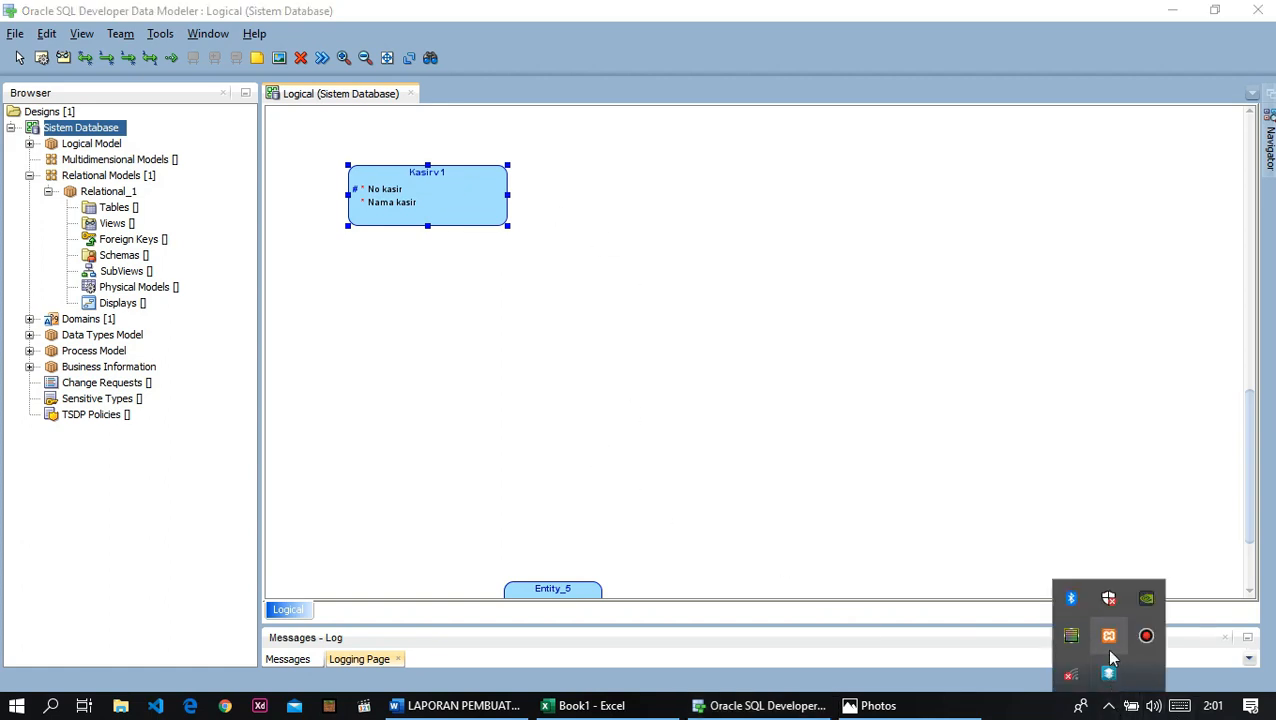
click(1144, 638)
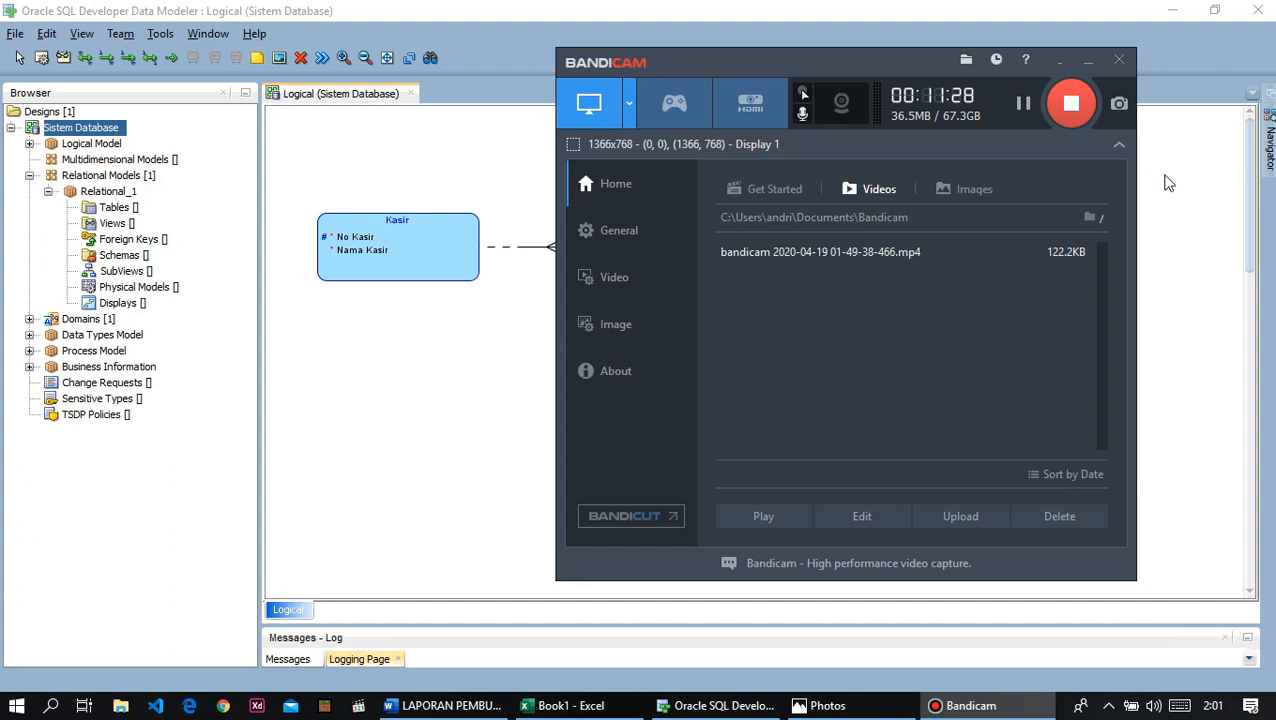
click(1168, 182)
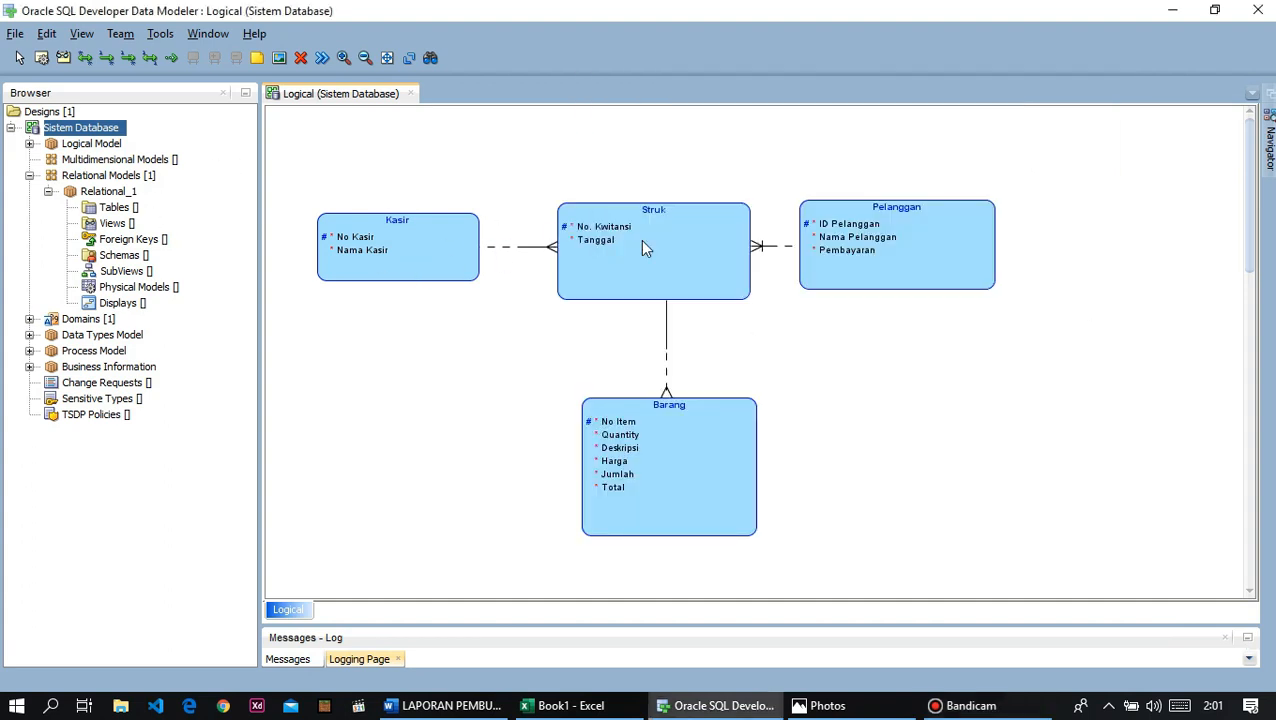